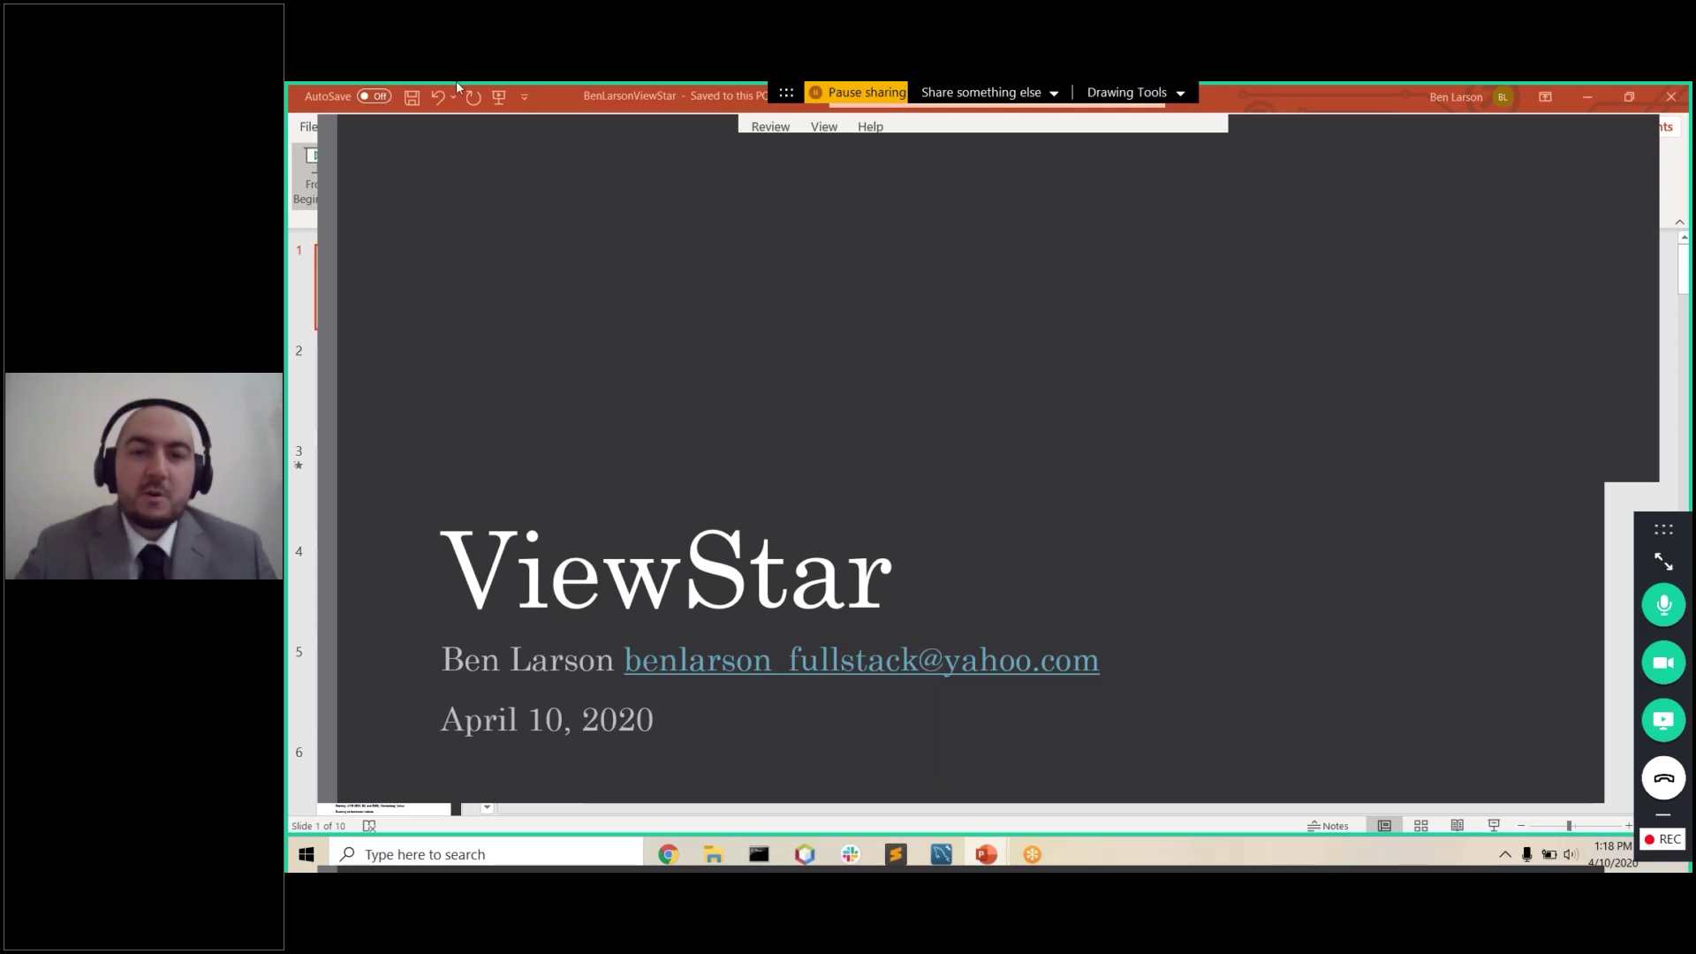
Step: Advance the slide show from the ViewStar title slide to the About Me slide
key(Right)
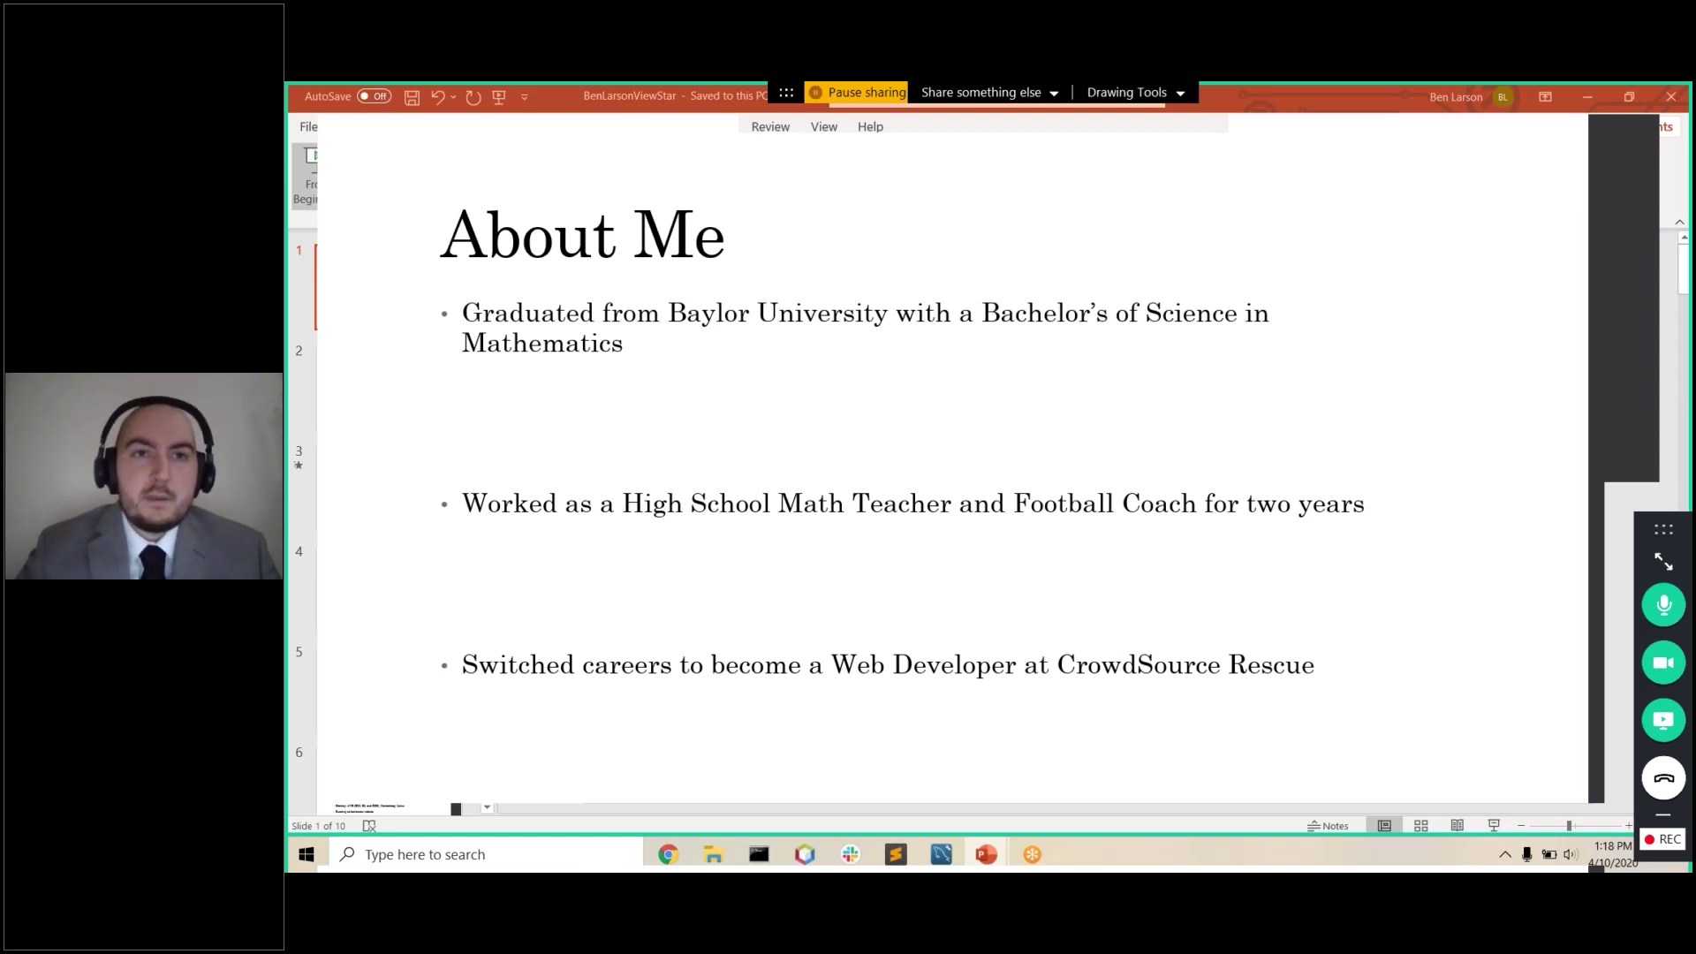
Step: Build the What is ViewStar? bullets on Youtube, rewarding viewers and points, then reach How We Compete
key(Right)
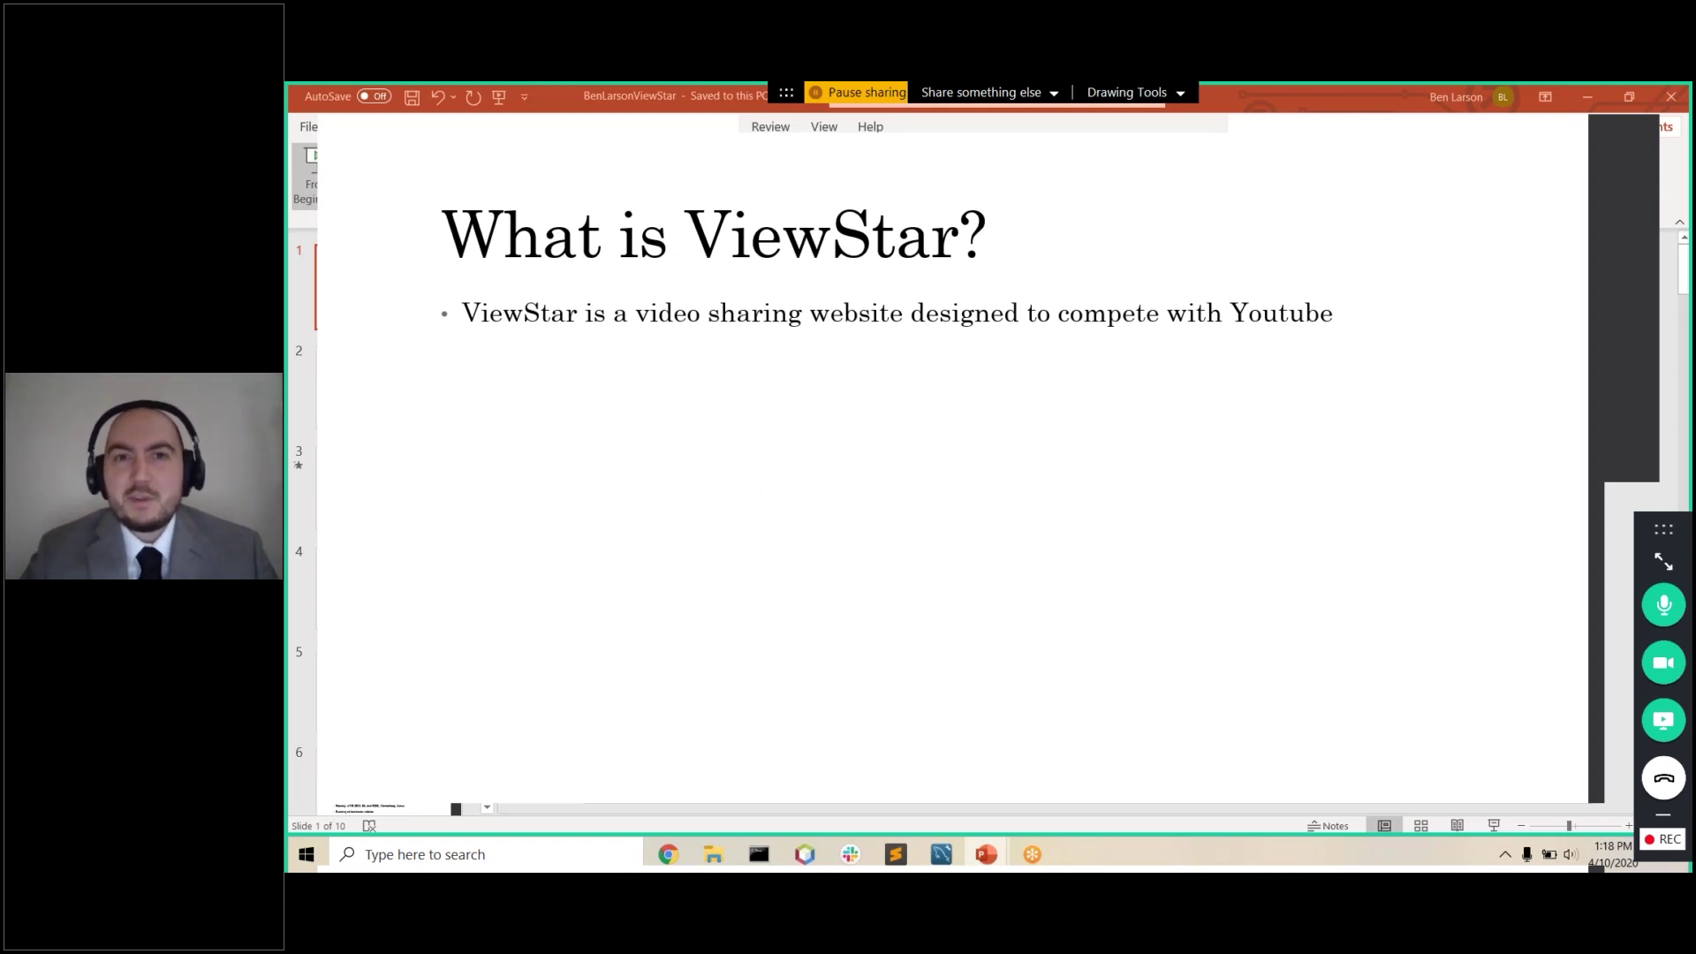
key(Right)
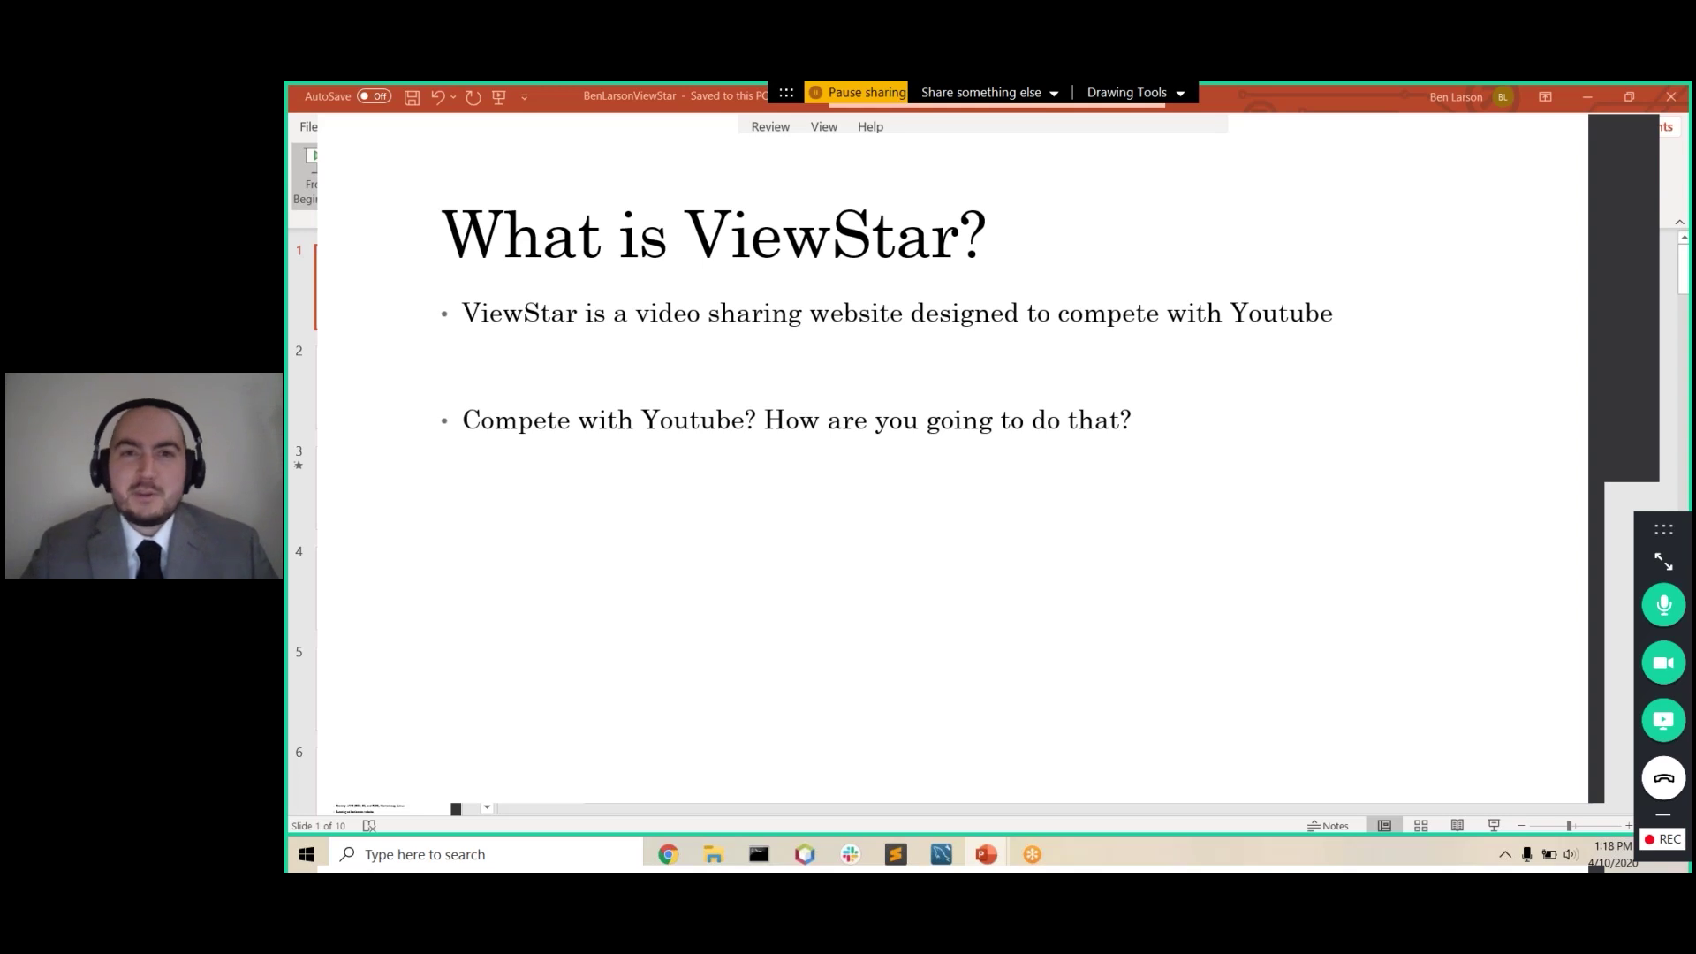
key(Right)
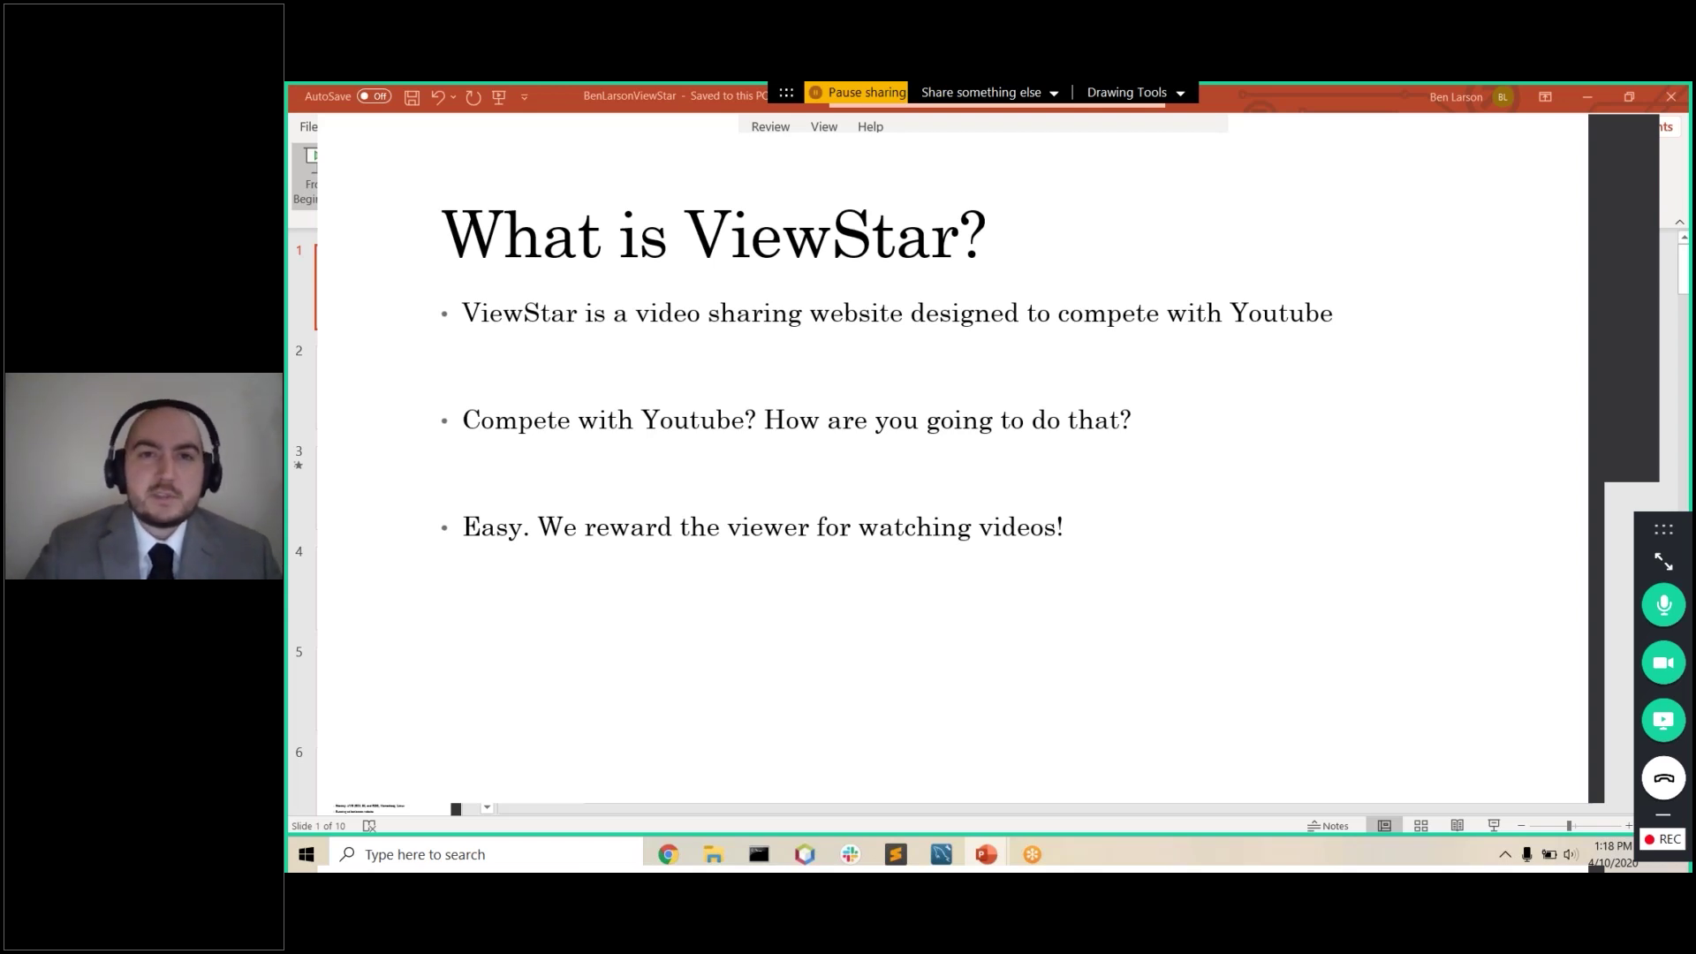
key(Right)
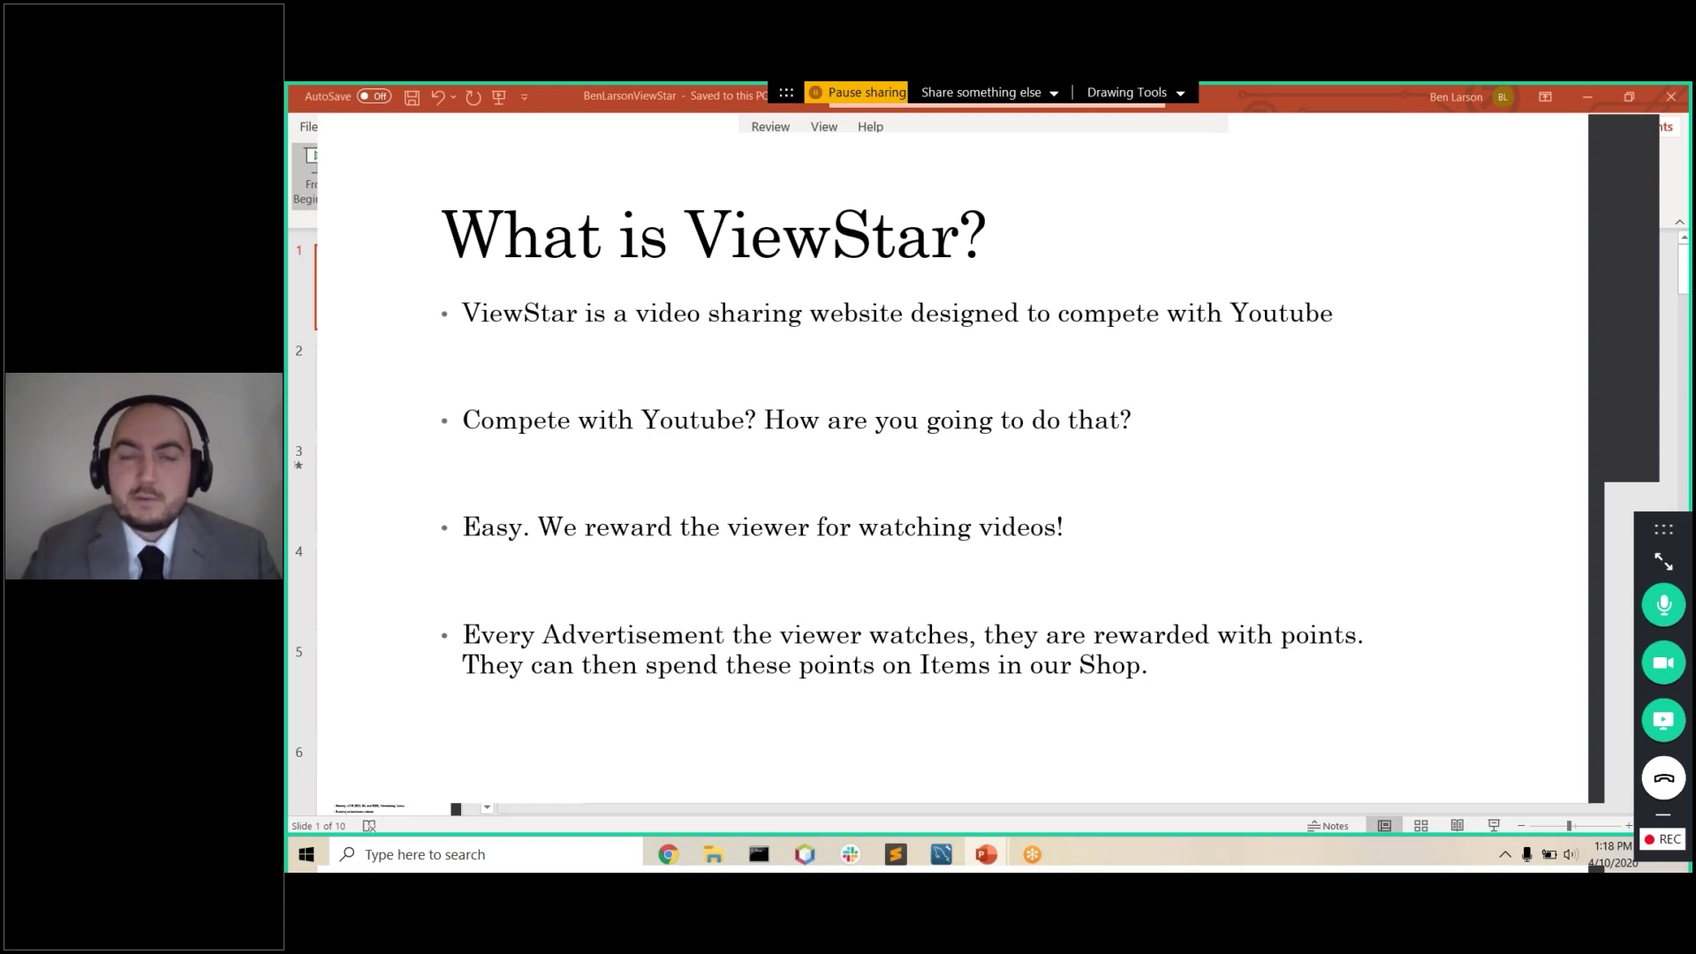
key(Right)
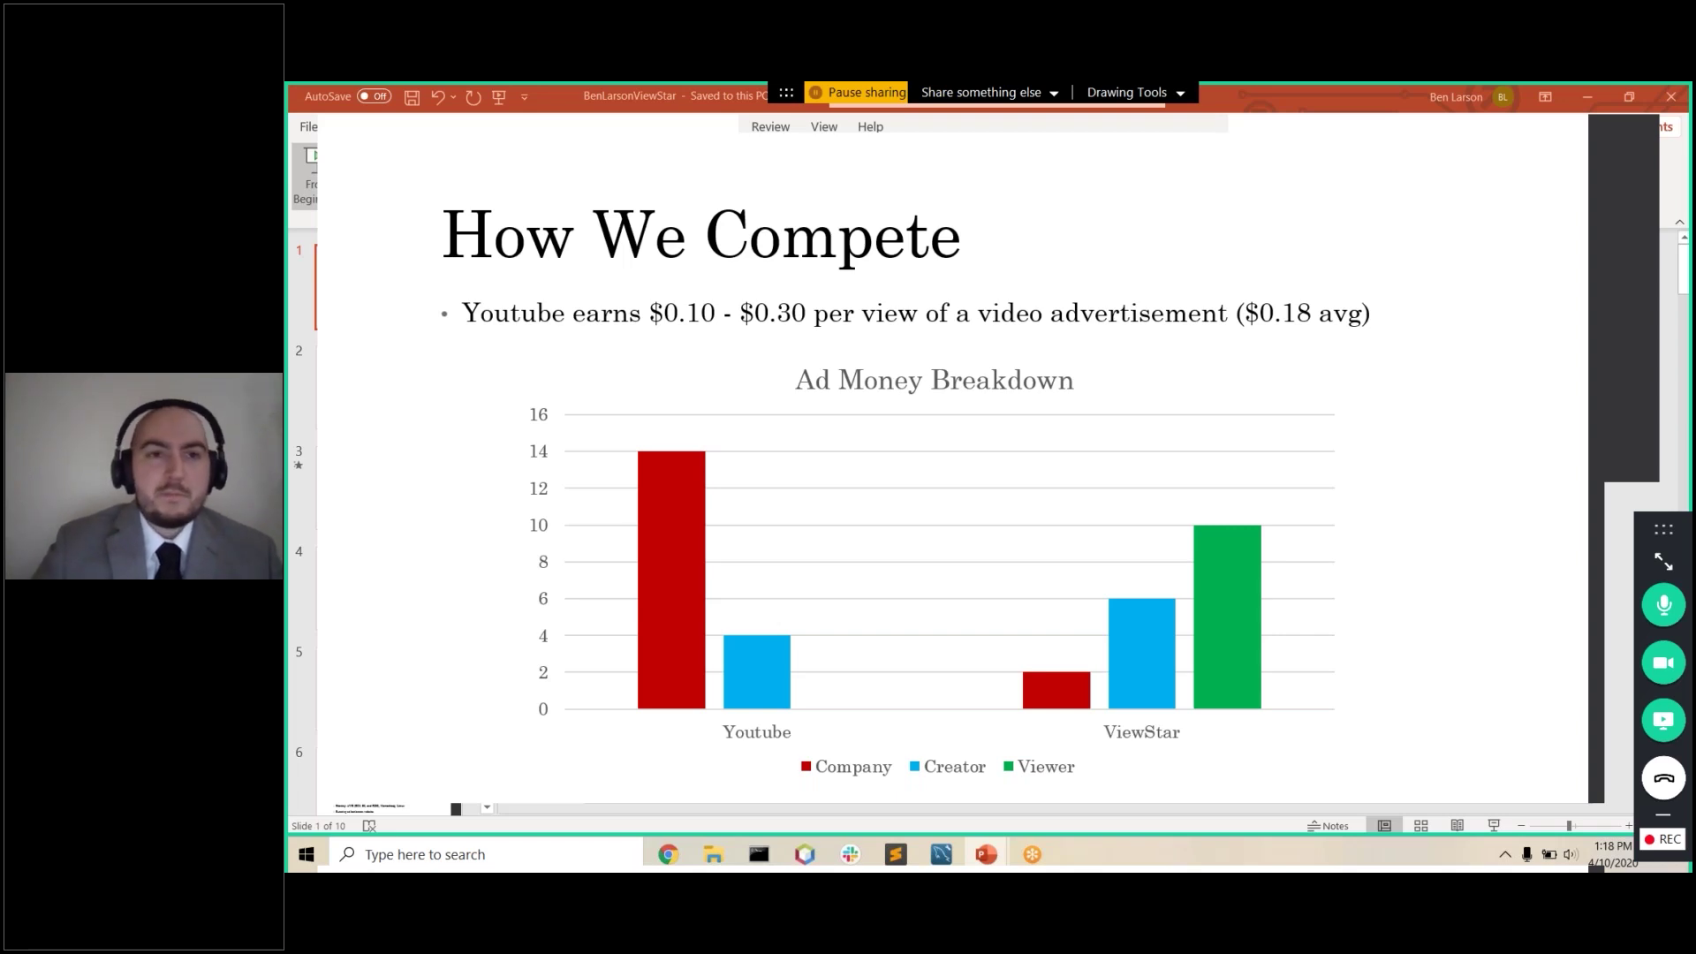
Step: Advance past the Ad Money Breakdown chart to the Demo slide
key(Right)
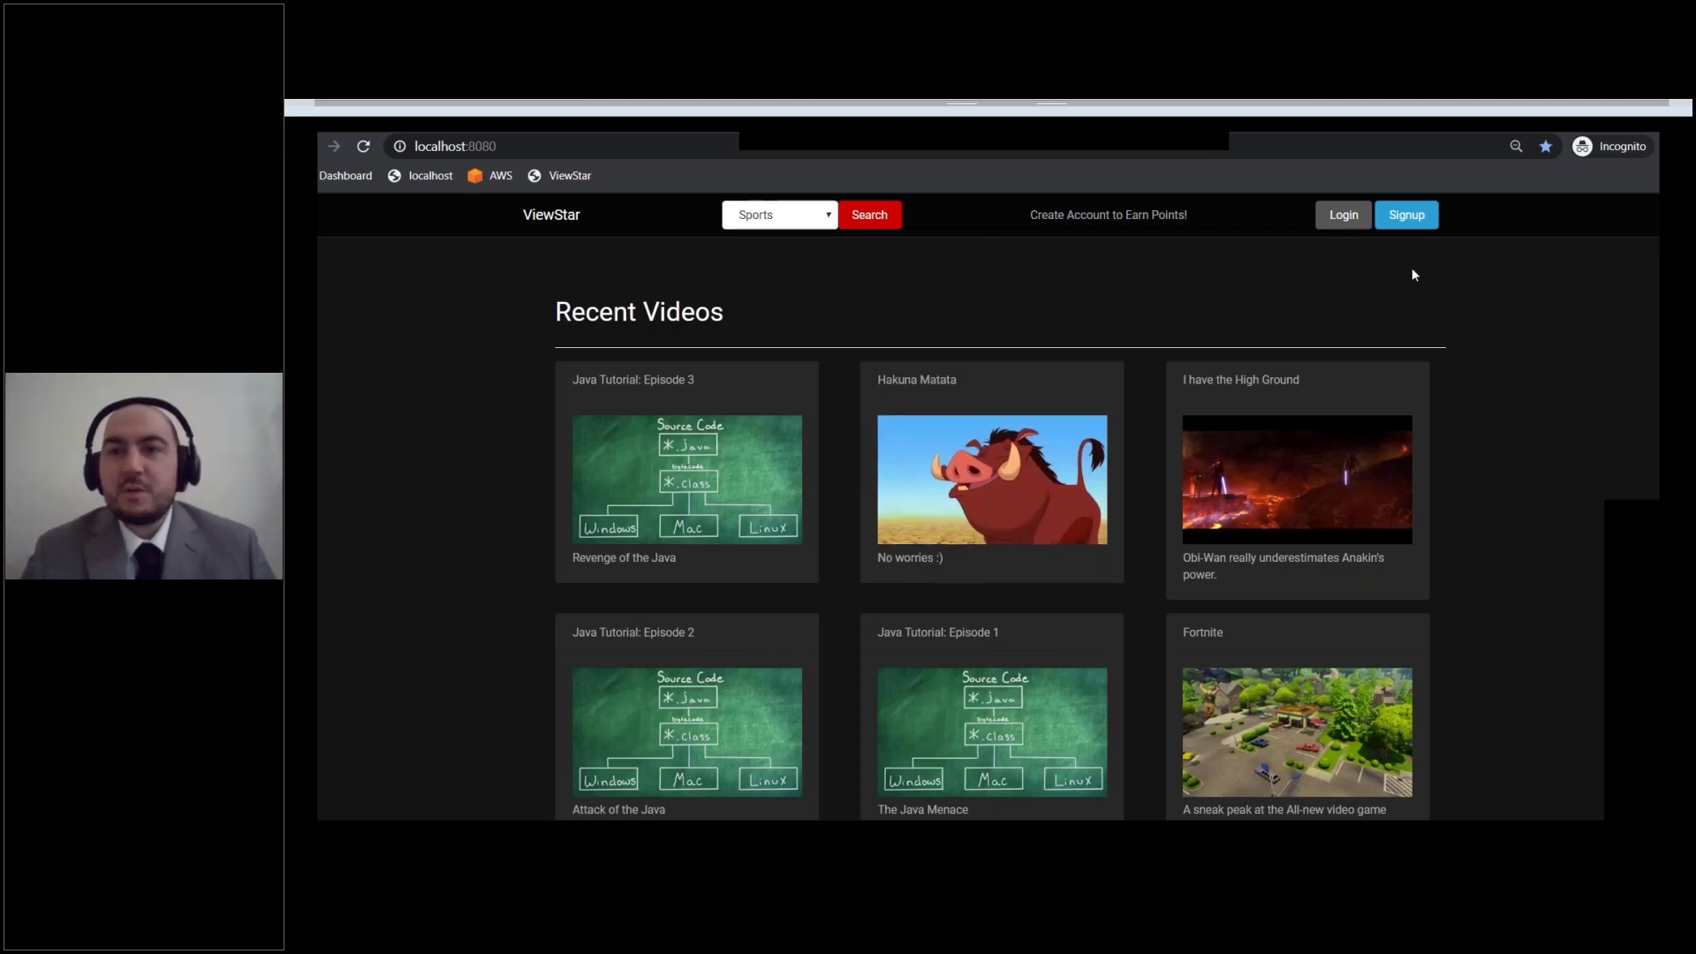
Step: Sign up a ViewStar account with username demo and a matching password entered twice
click(1411, 216)
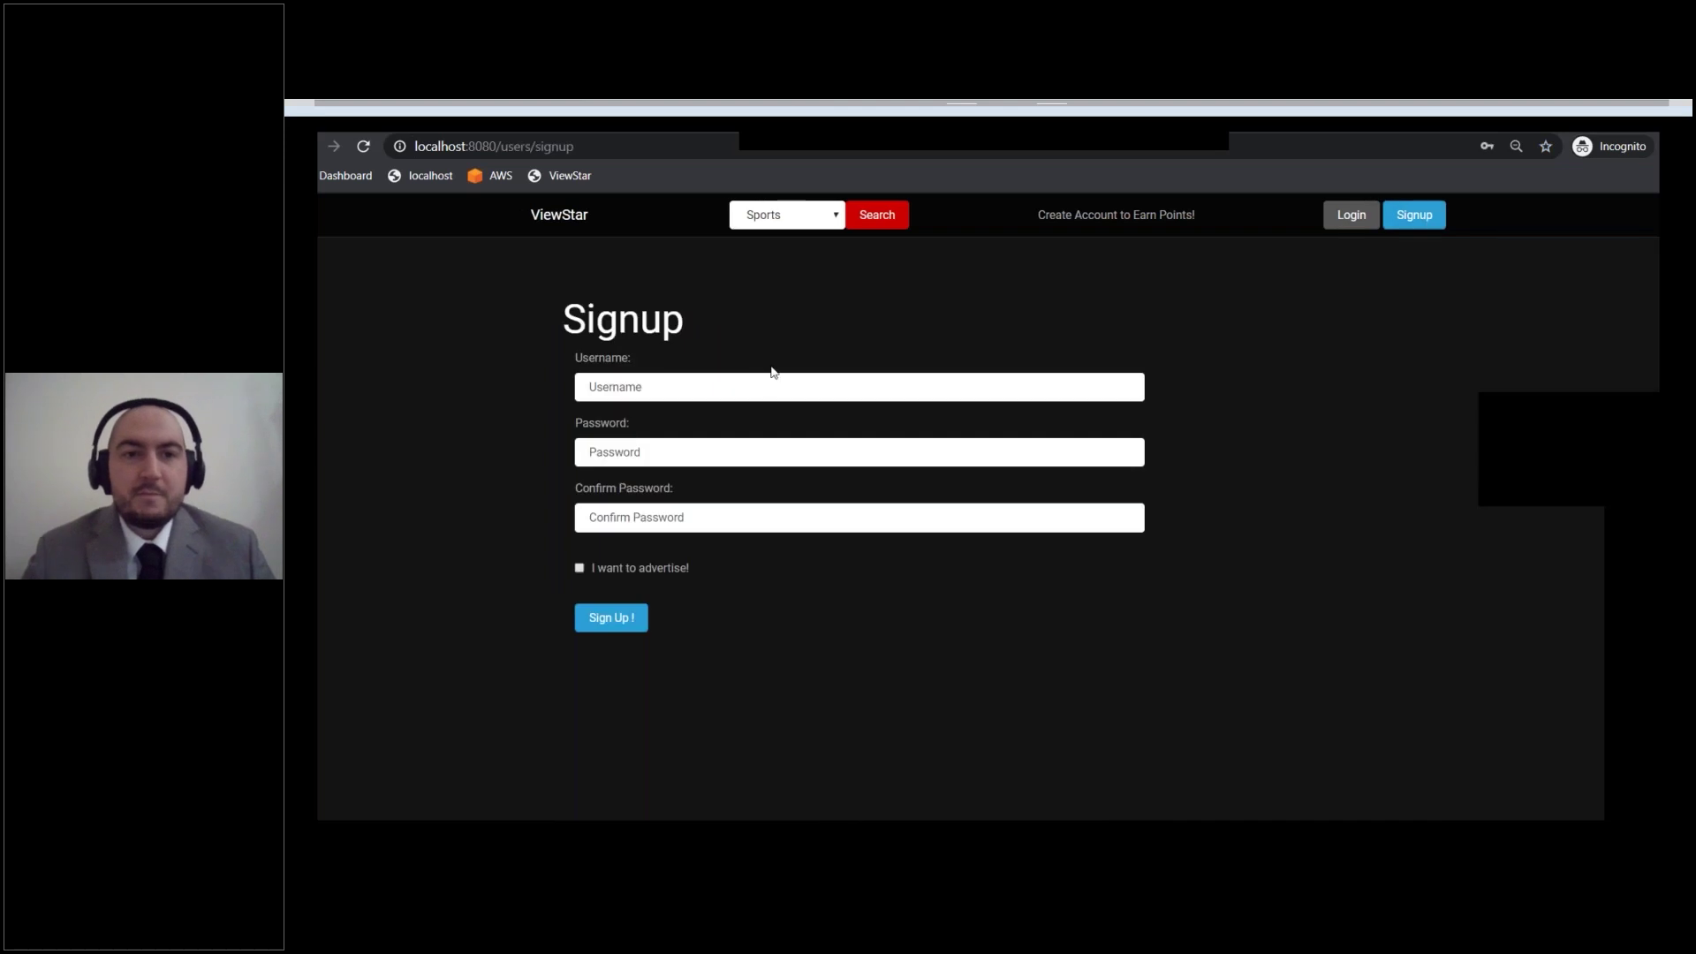
click(774, 384)
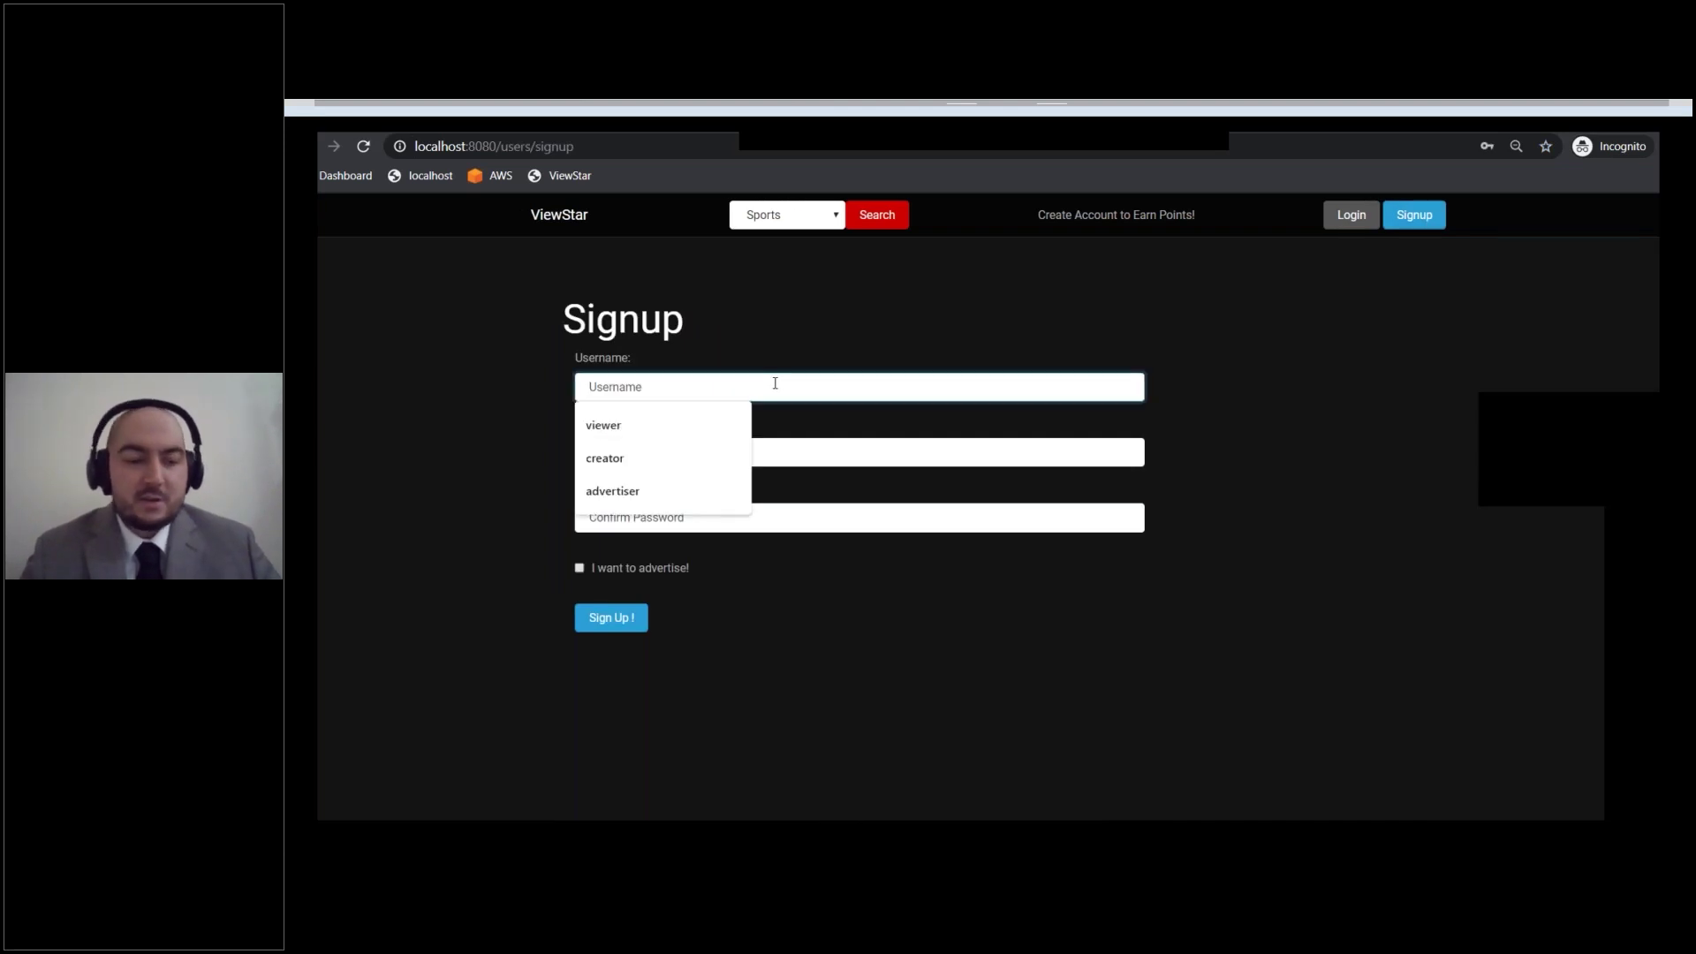
key(ctrl+v)
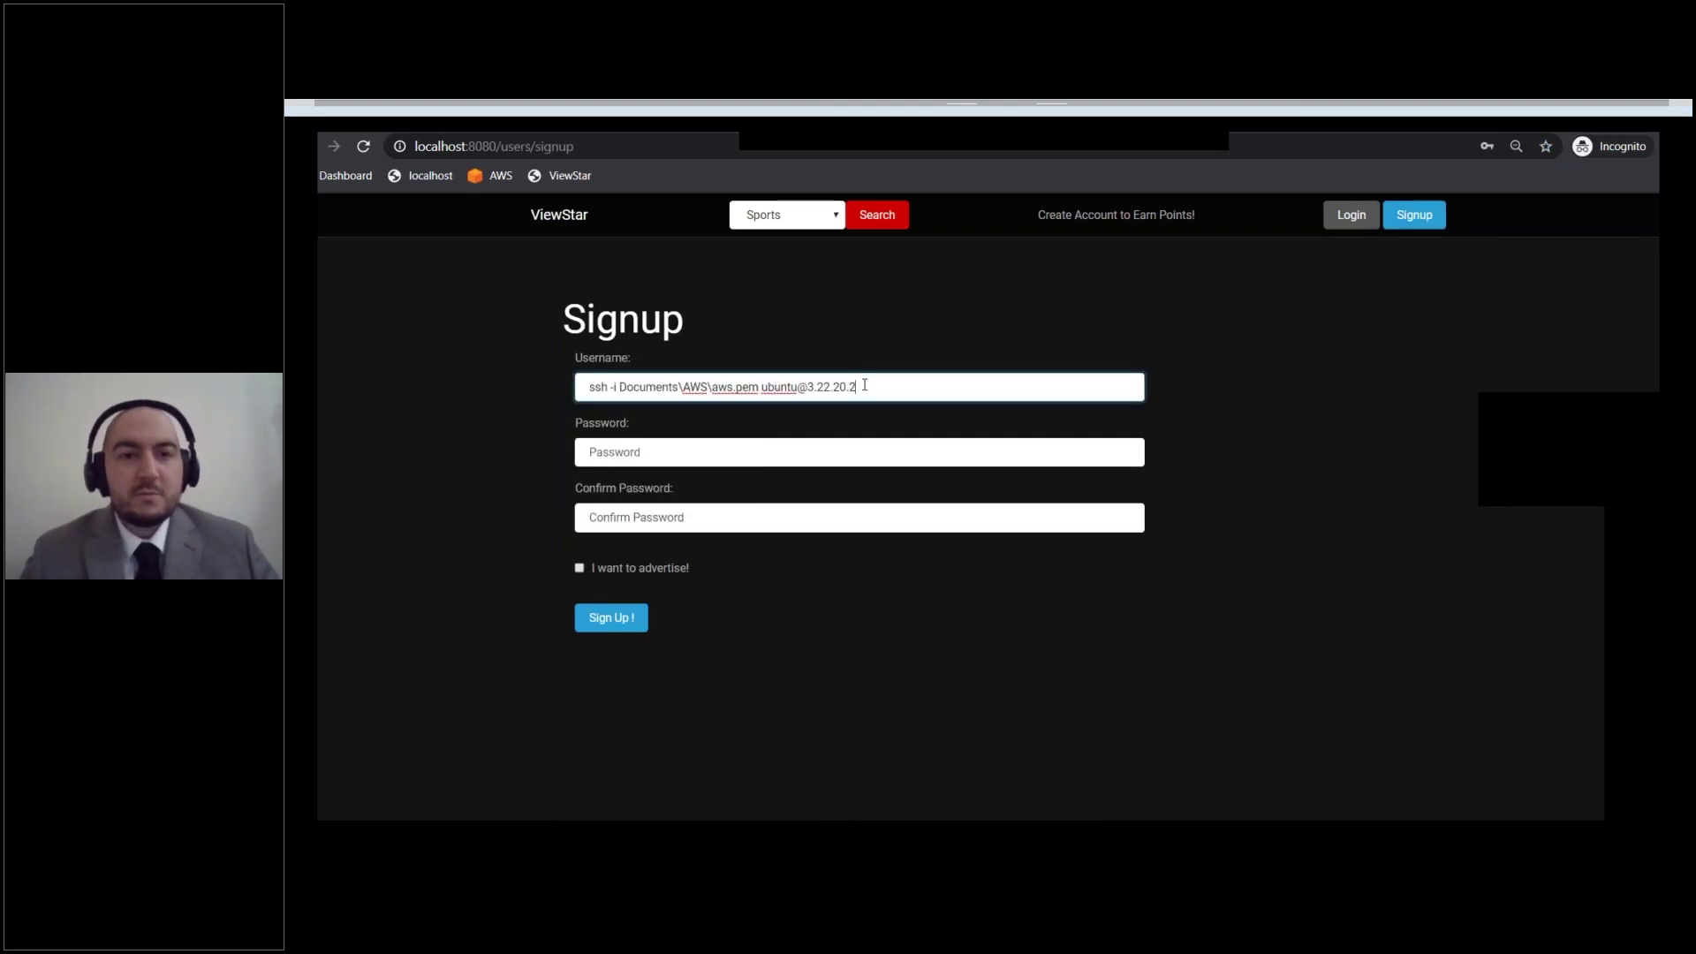
drag(866, 387, 584, 393)
text(demo)
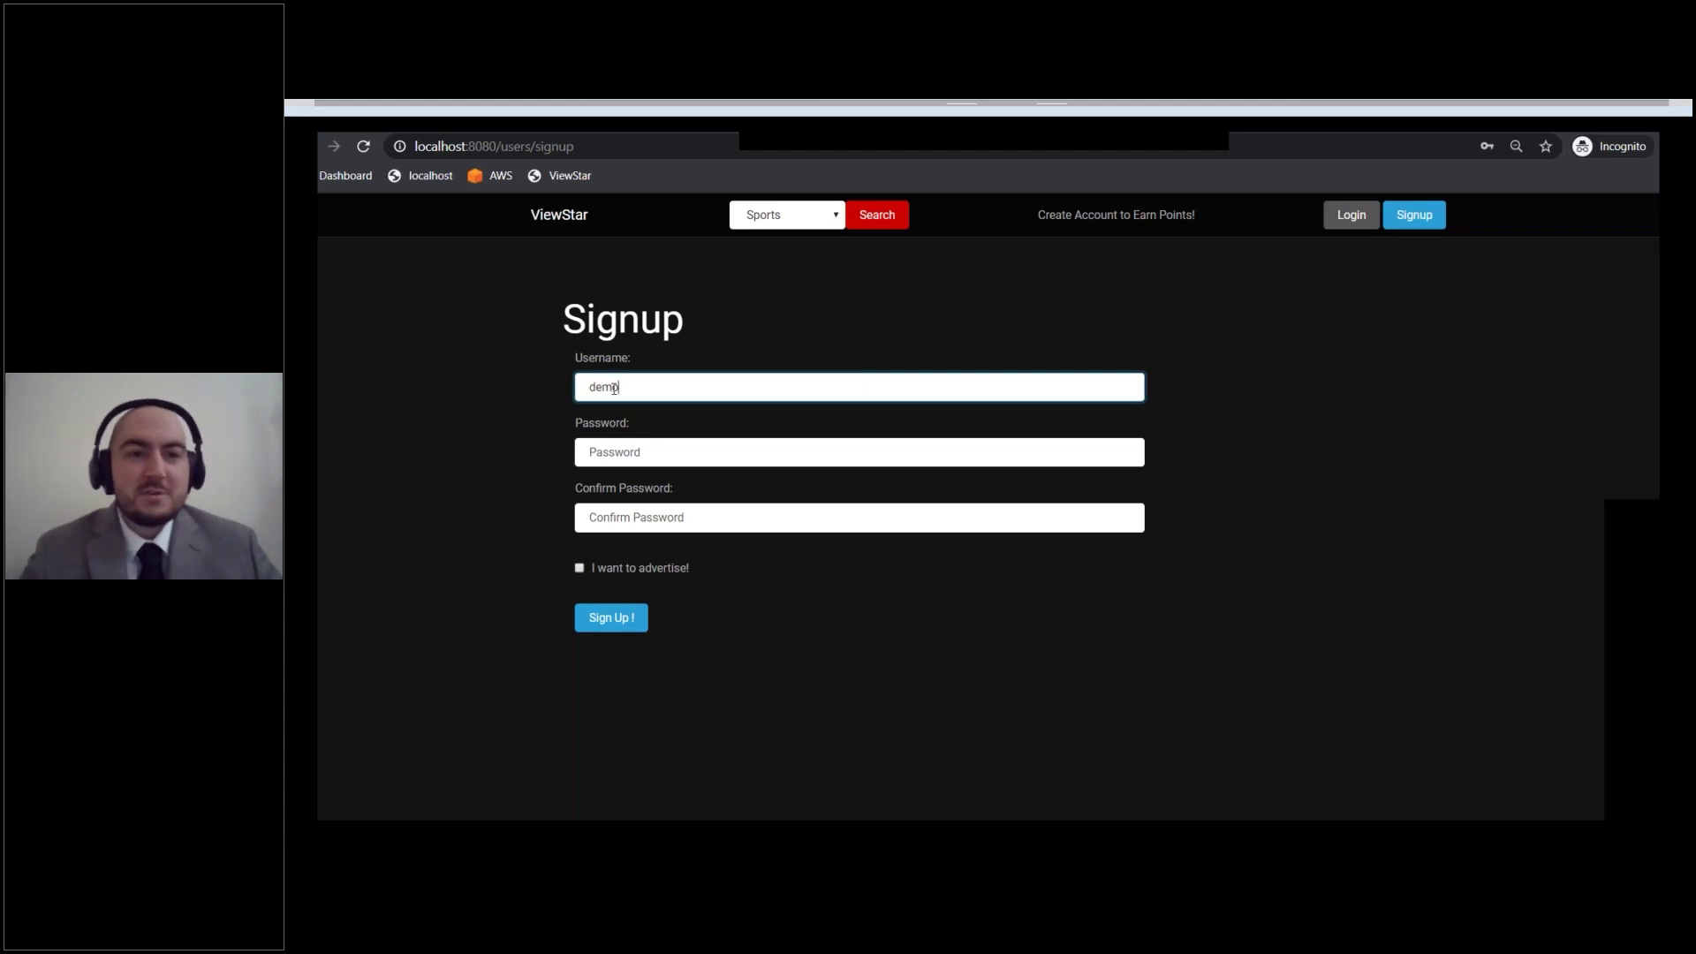
drag(627, 389, 585, 393)
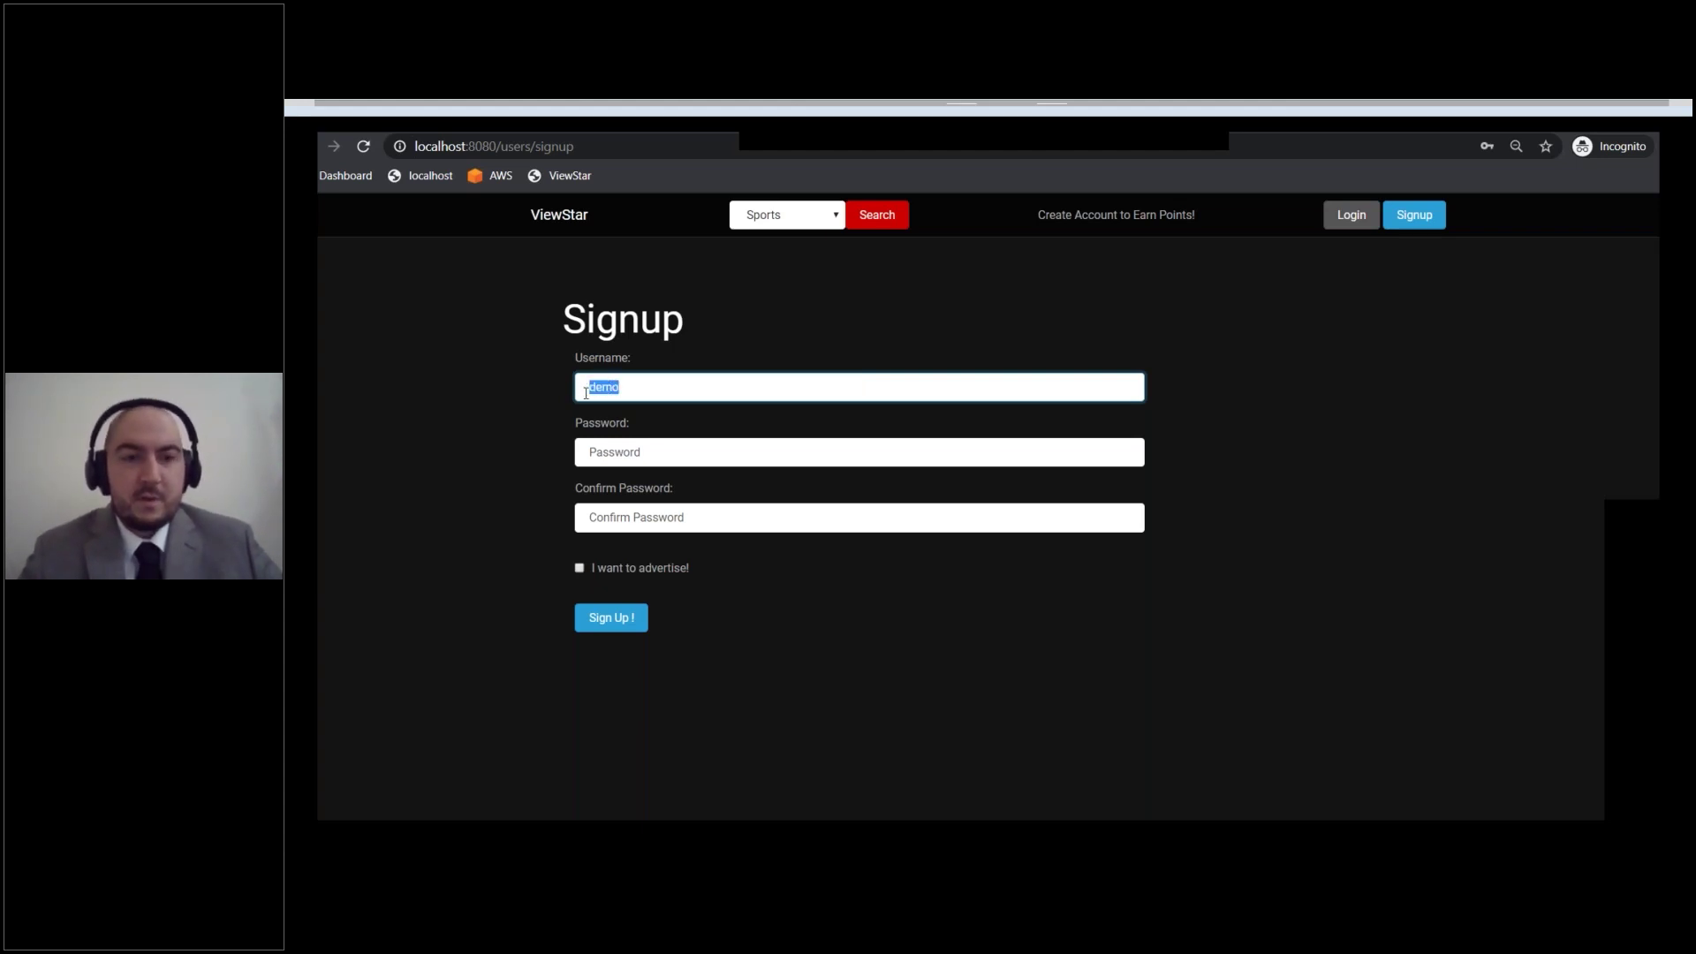
click(617, 449)
text(demo)
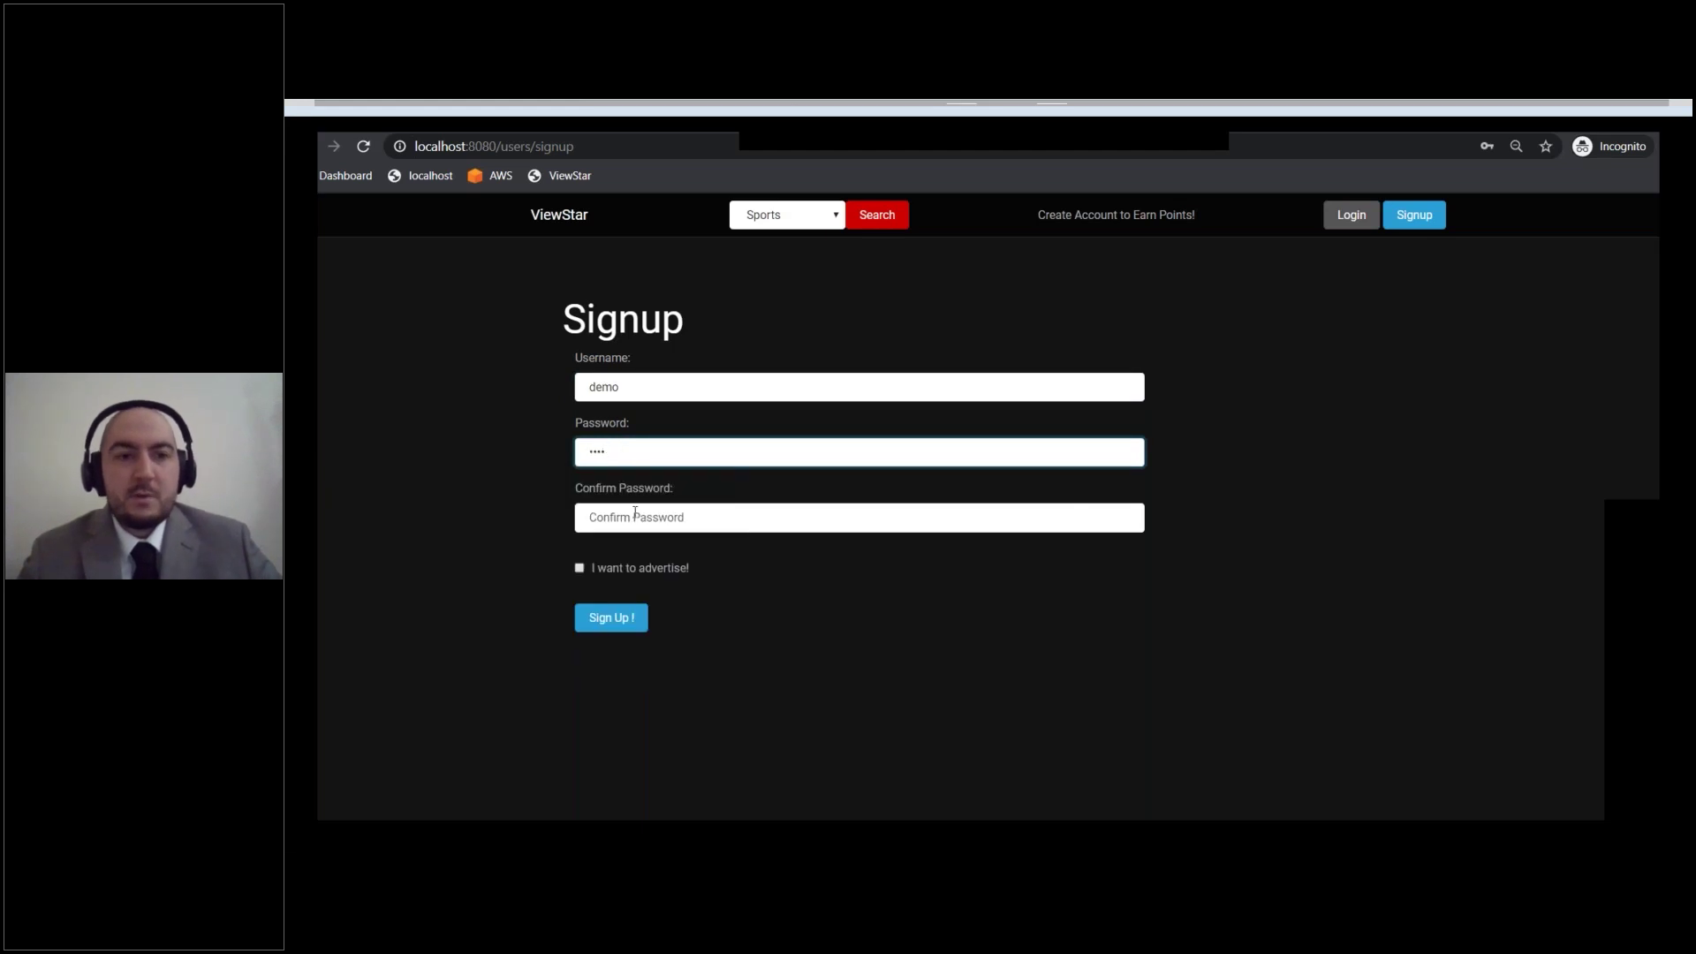
click(635, 514)
text(demo)
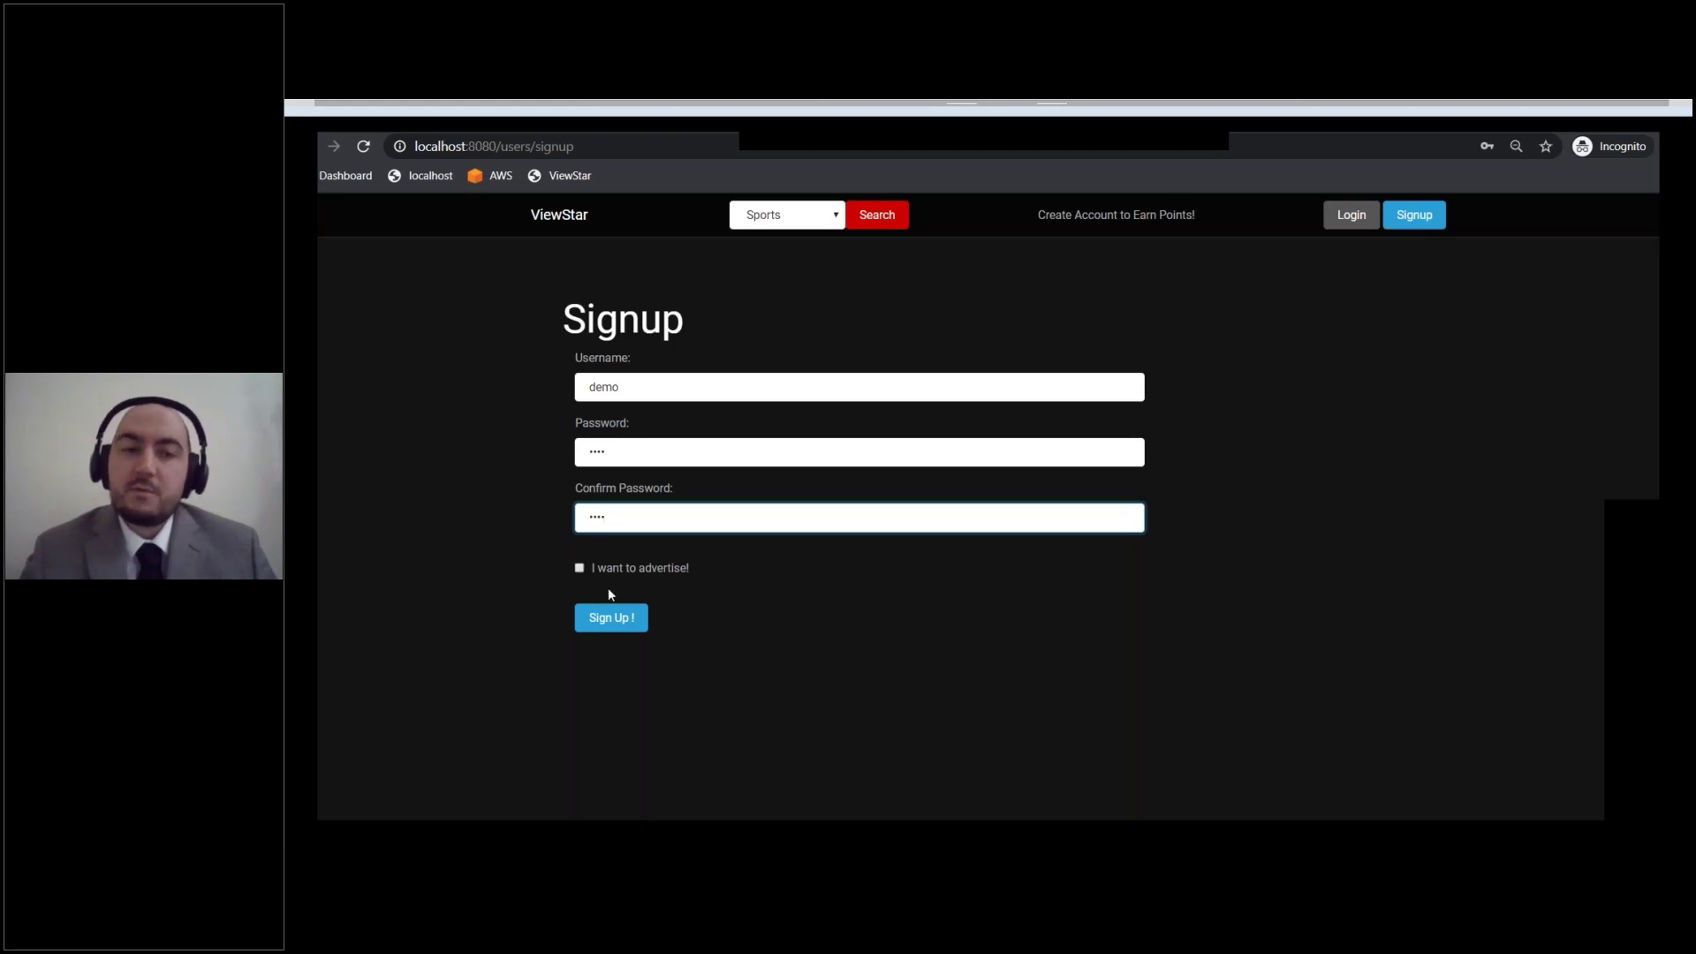
click(611, 619)
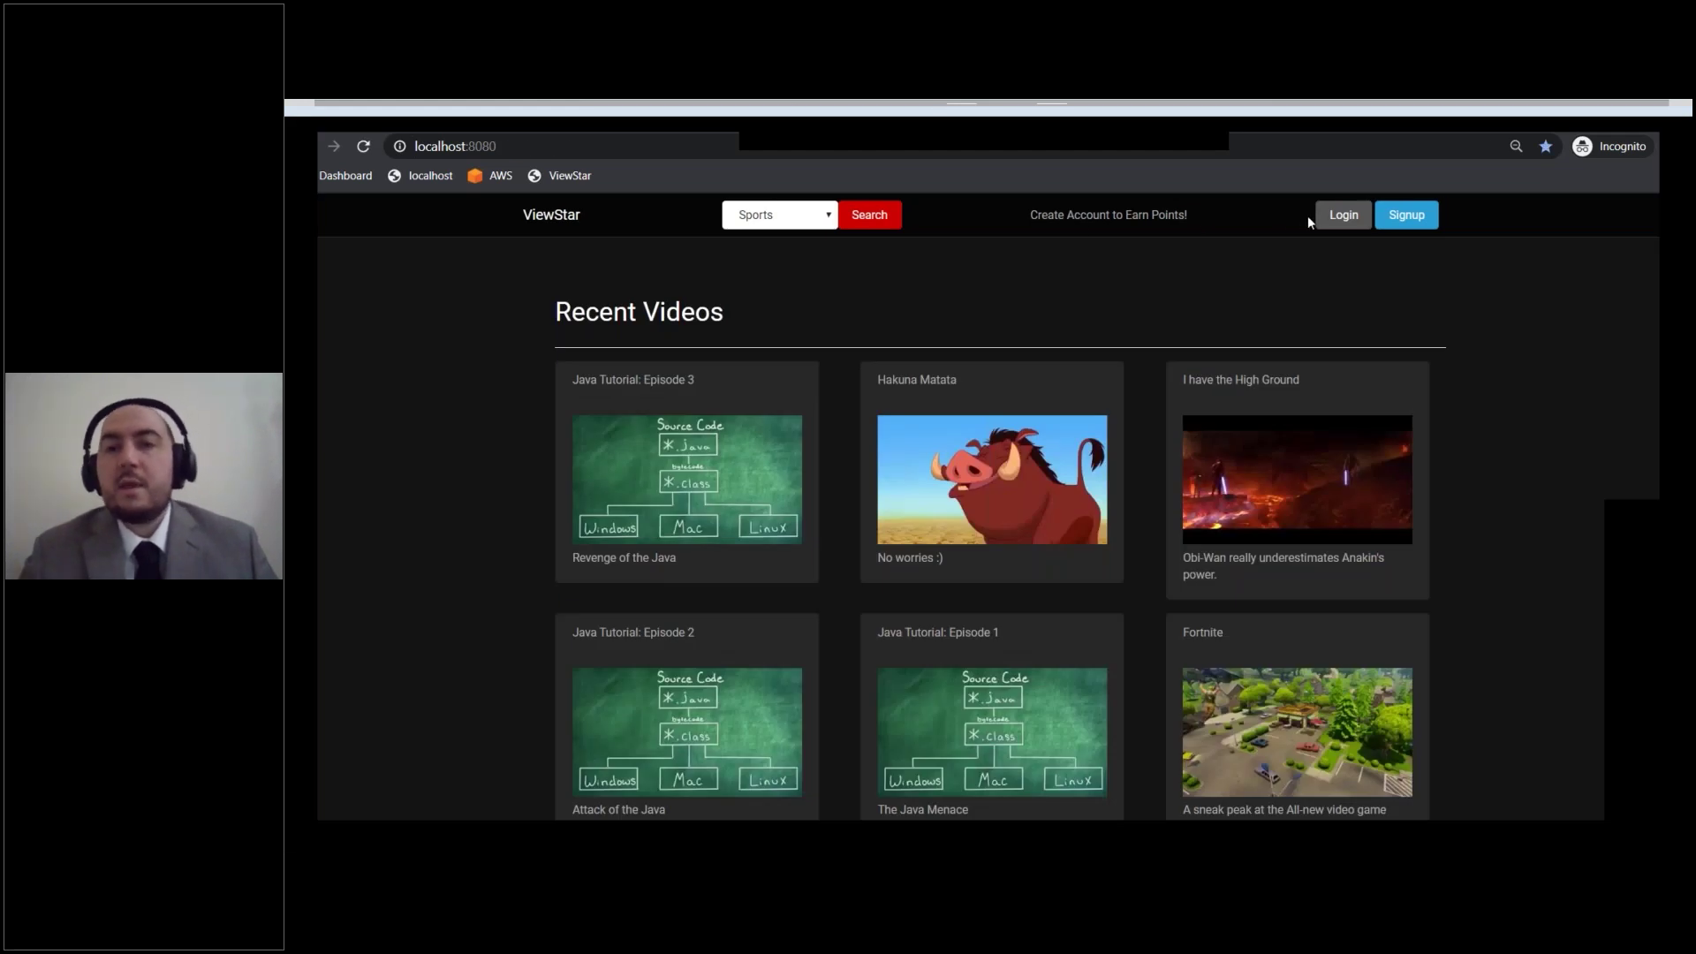
Step: Log in as demo with its password, showing 0 Point(s) on Recent Videos
click(1338, 223)
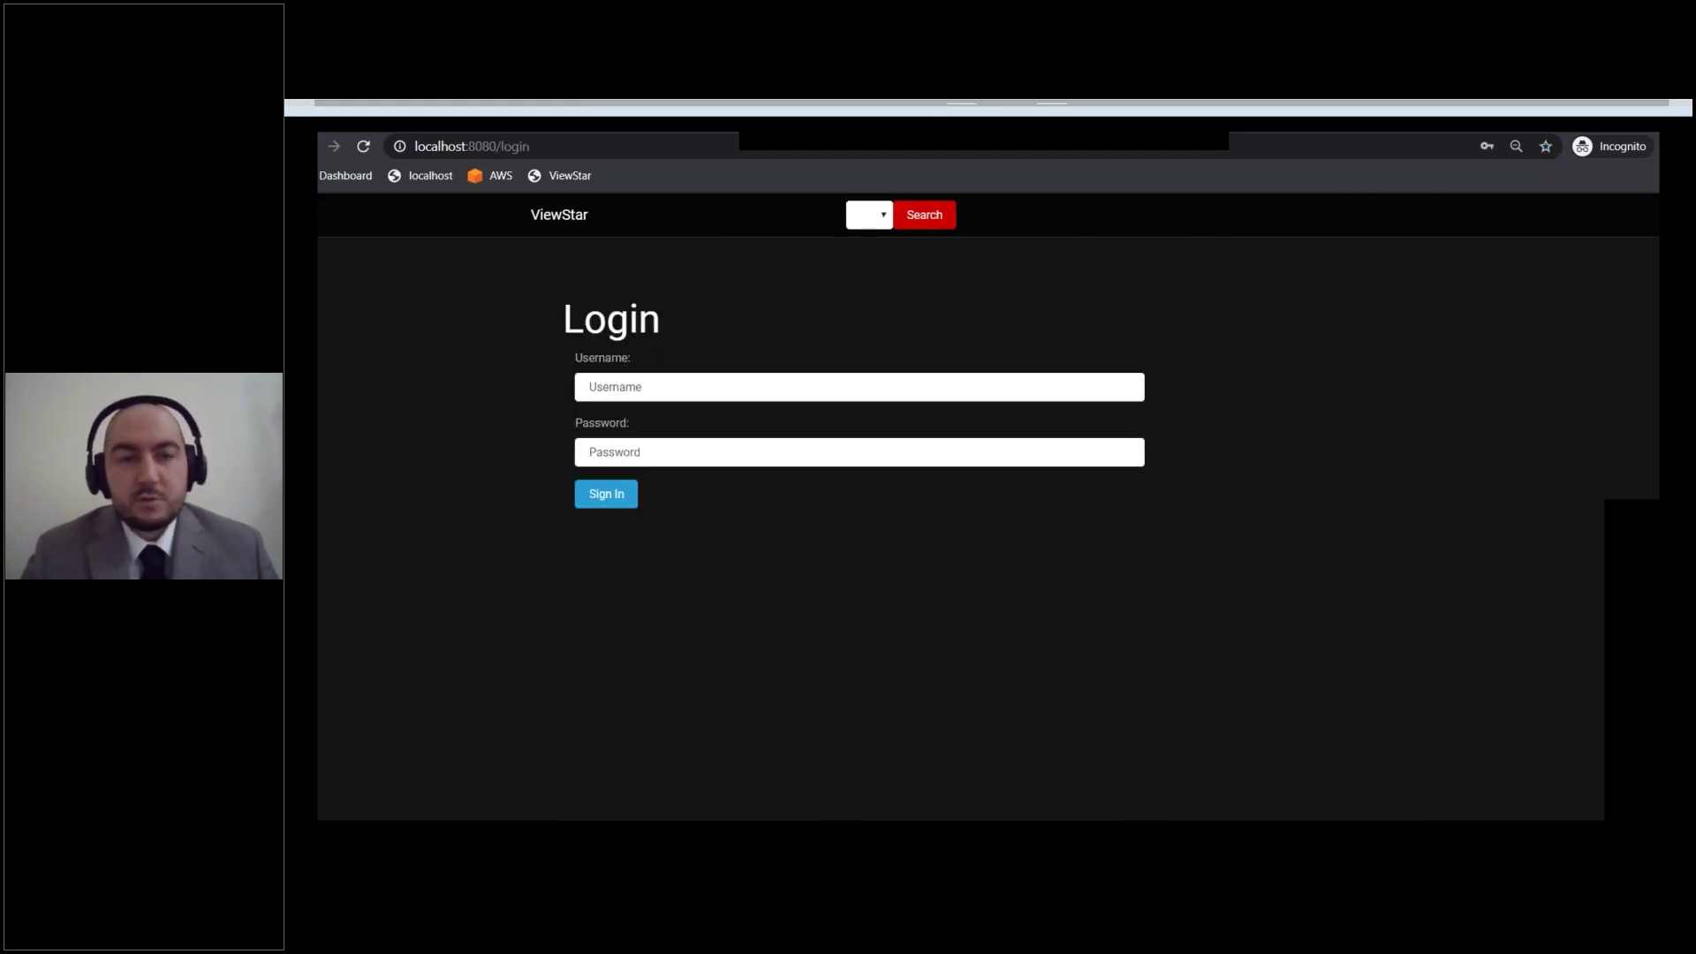
click(743, 391)
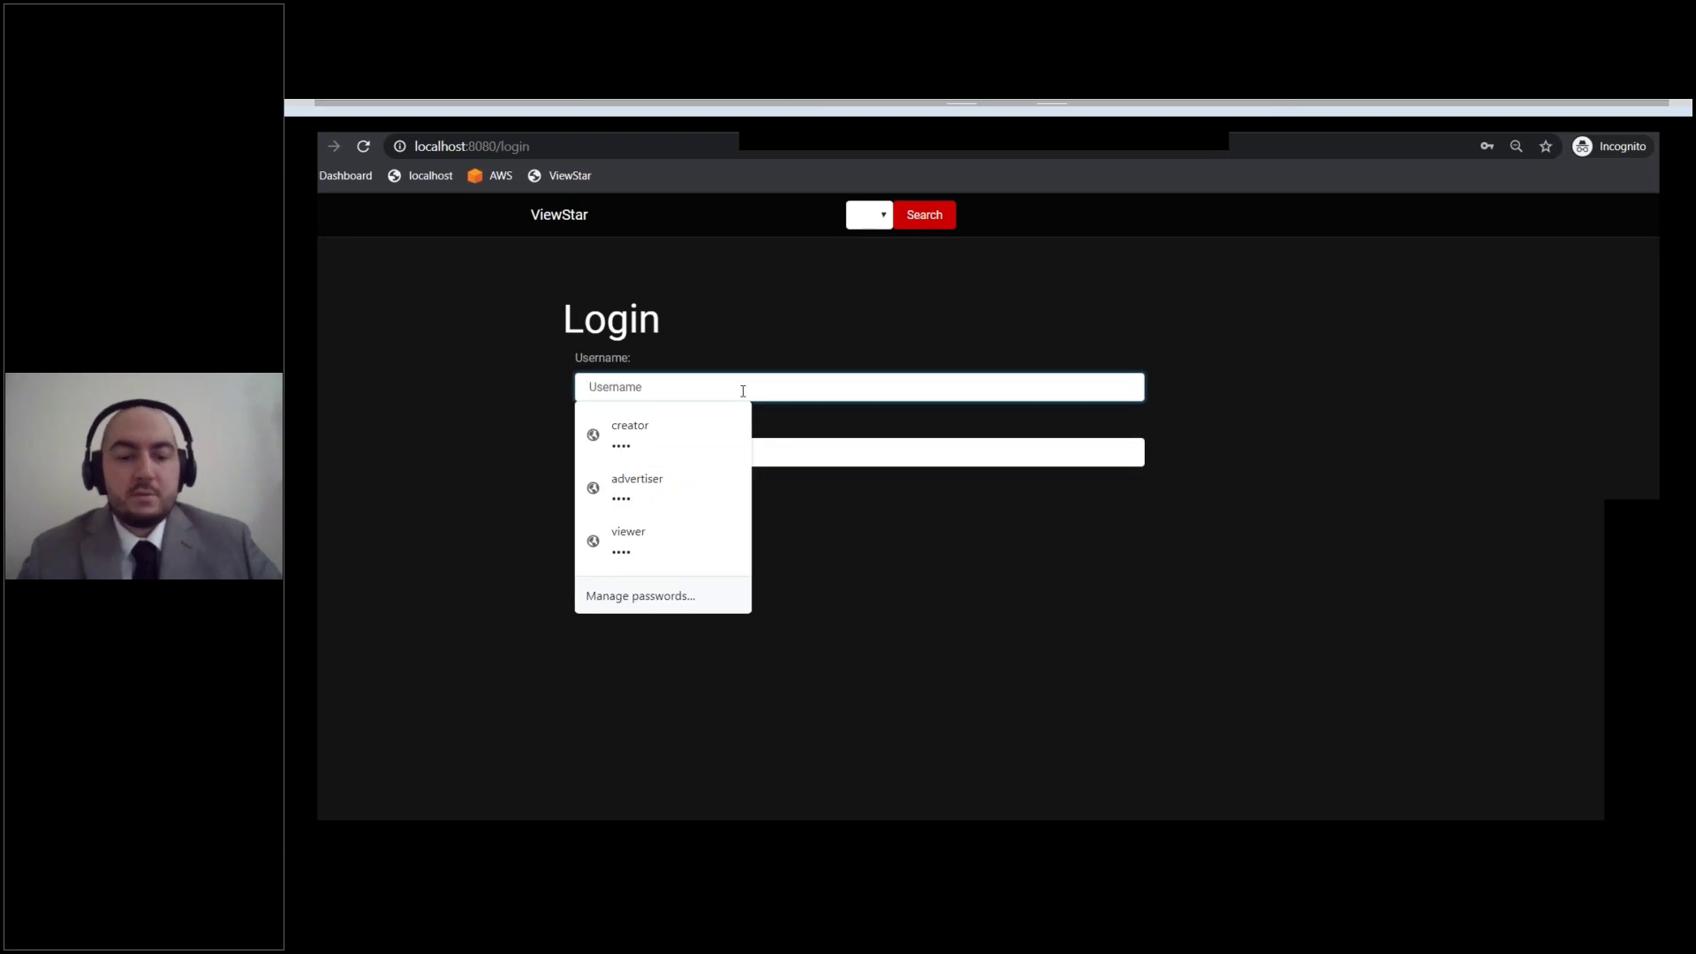
text(demo)
click(673, 456)
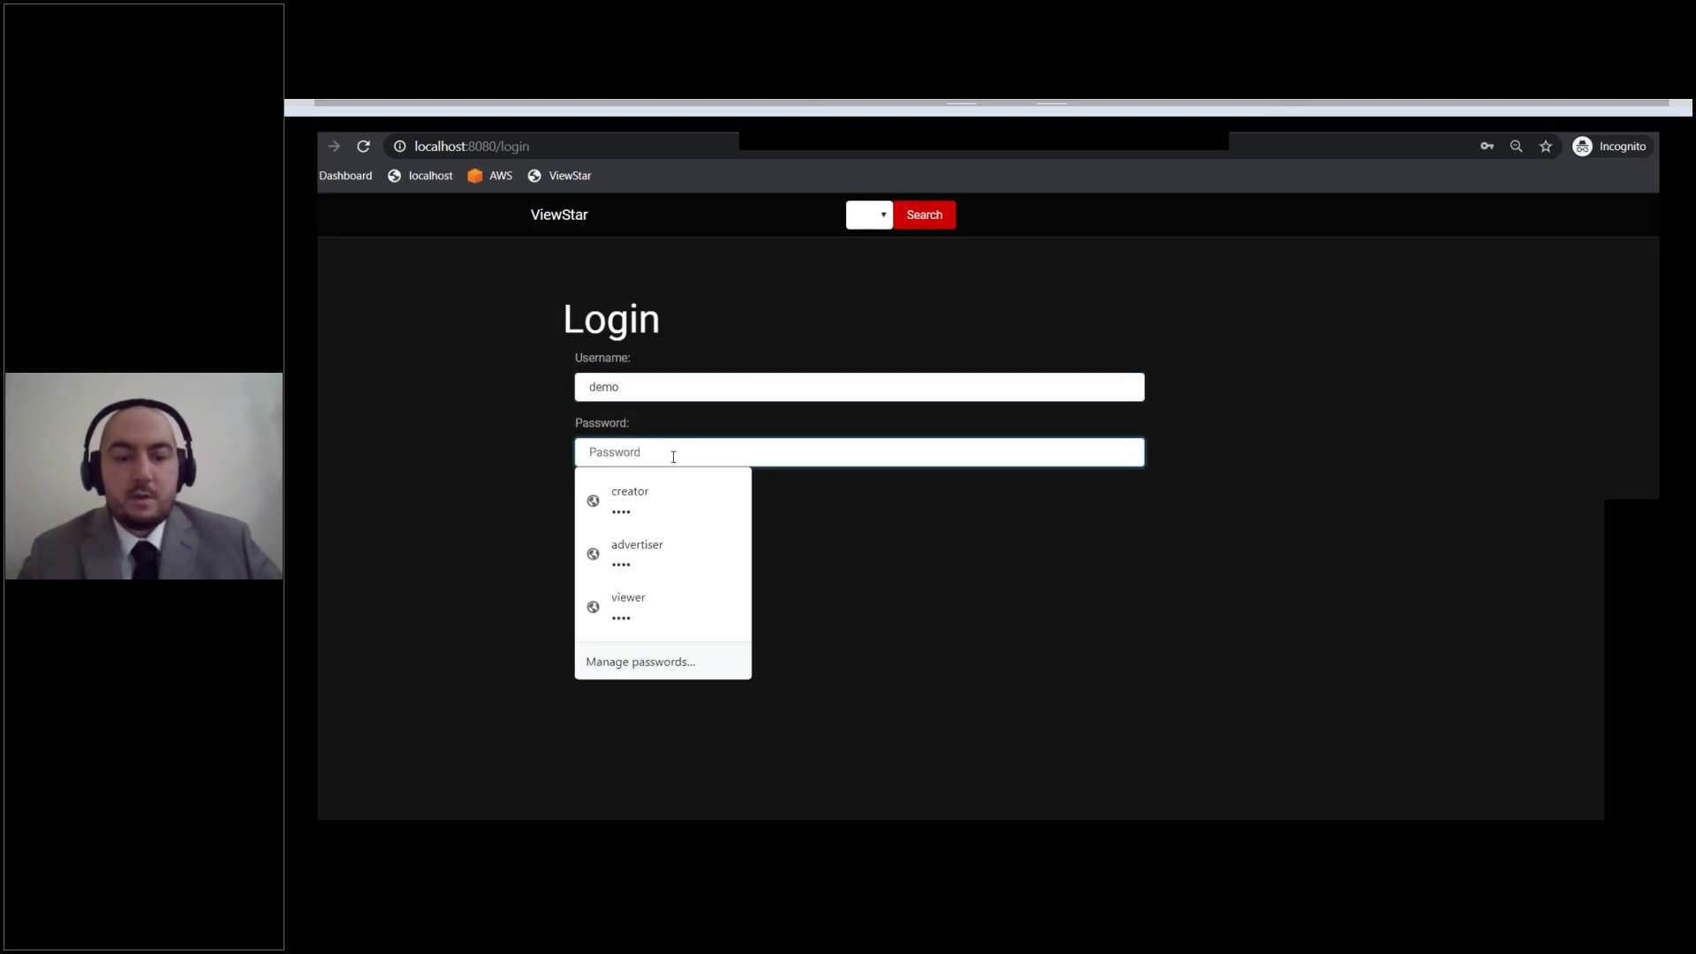
text(demo)
click(603, 510)
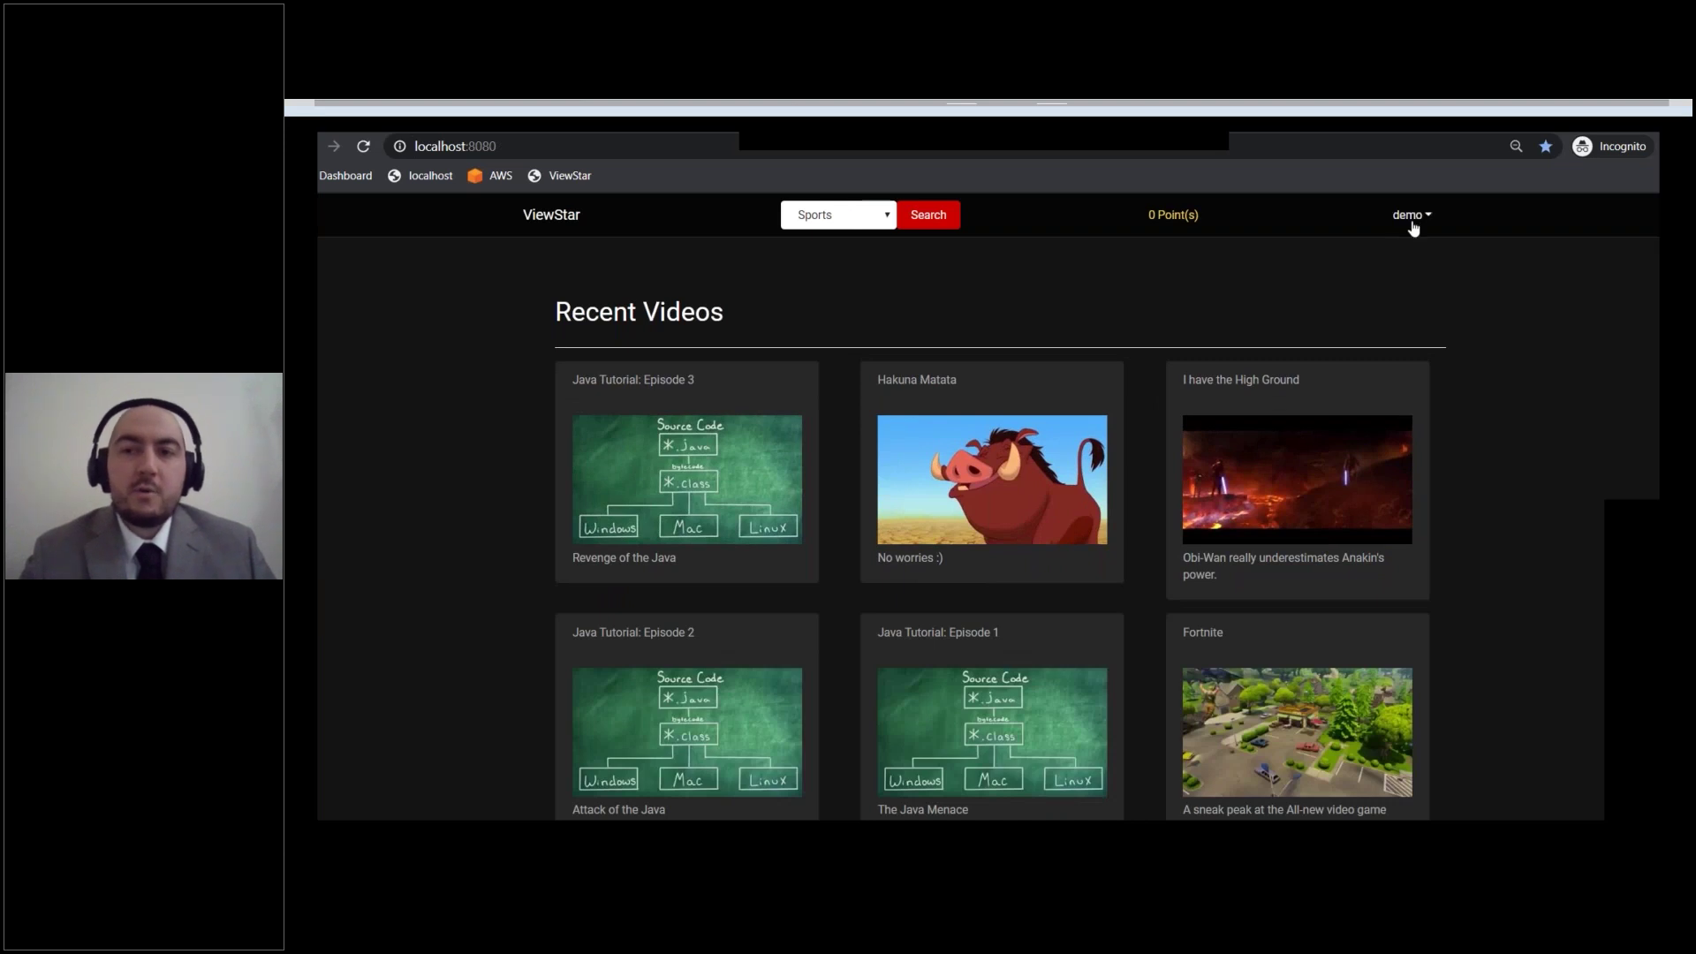
click(1413, 225)
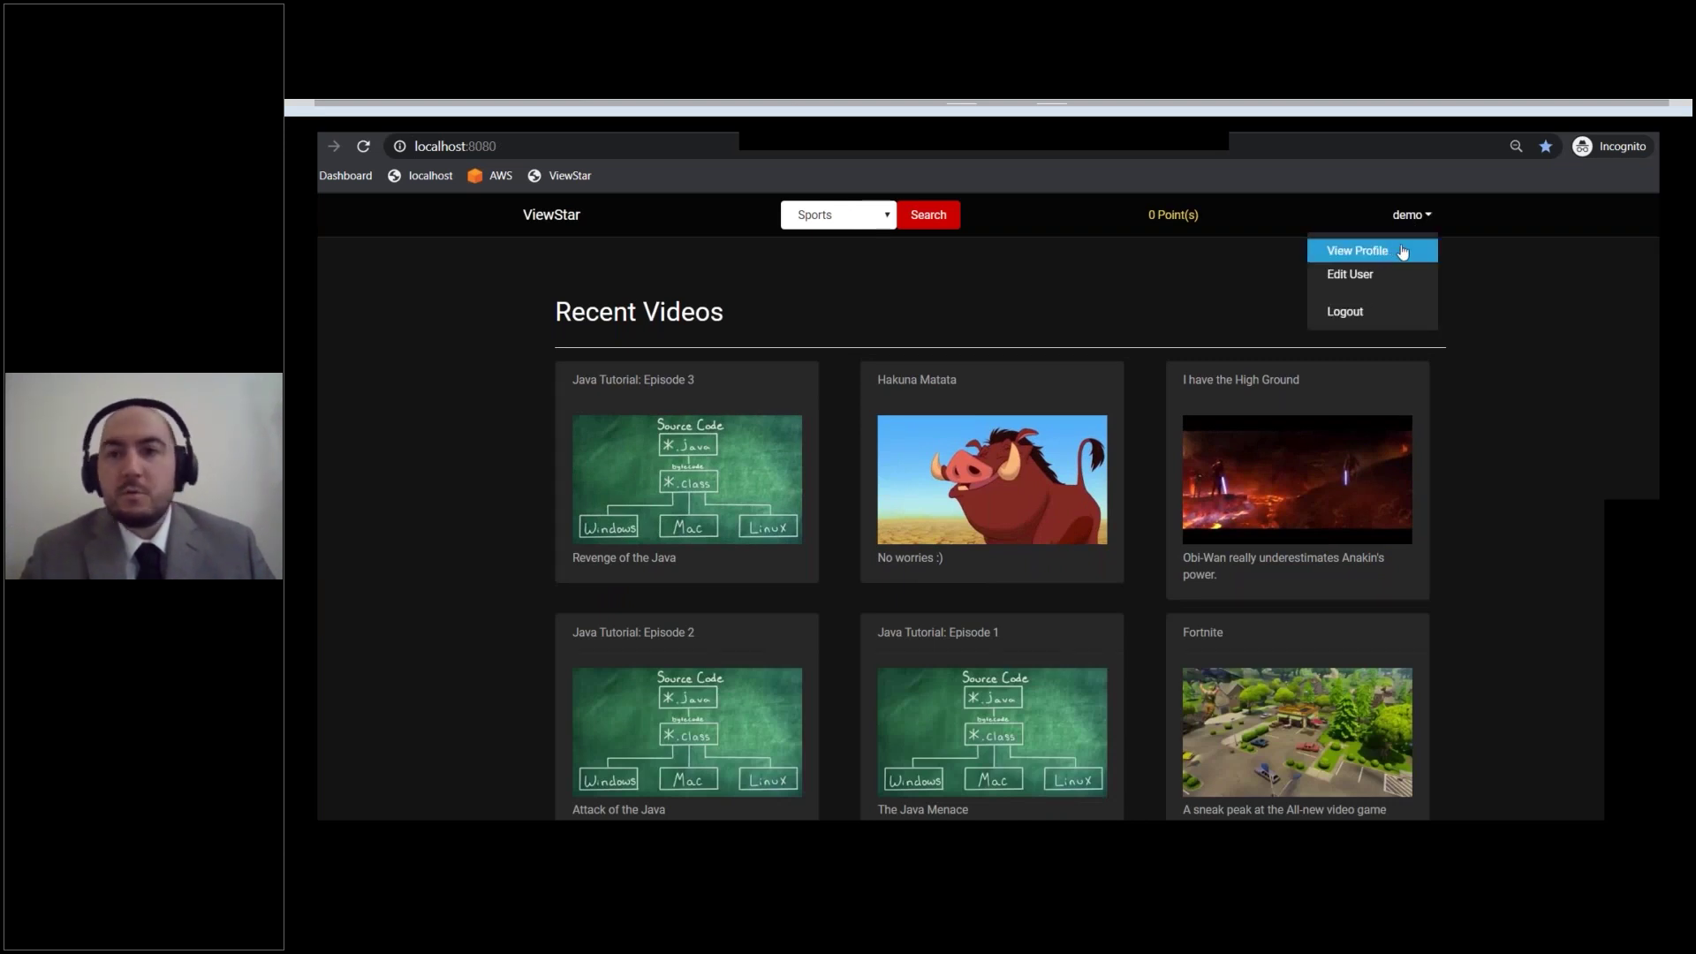
Step: Choose View Profile to open the demo user's profile with its empty Uploads section
click(1404, 253)
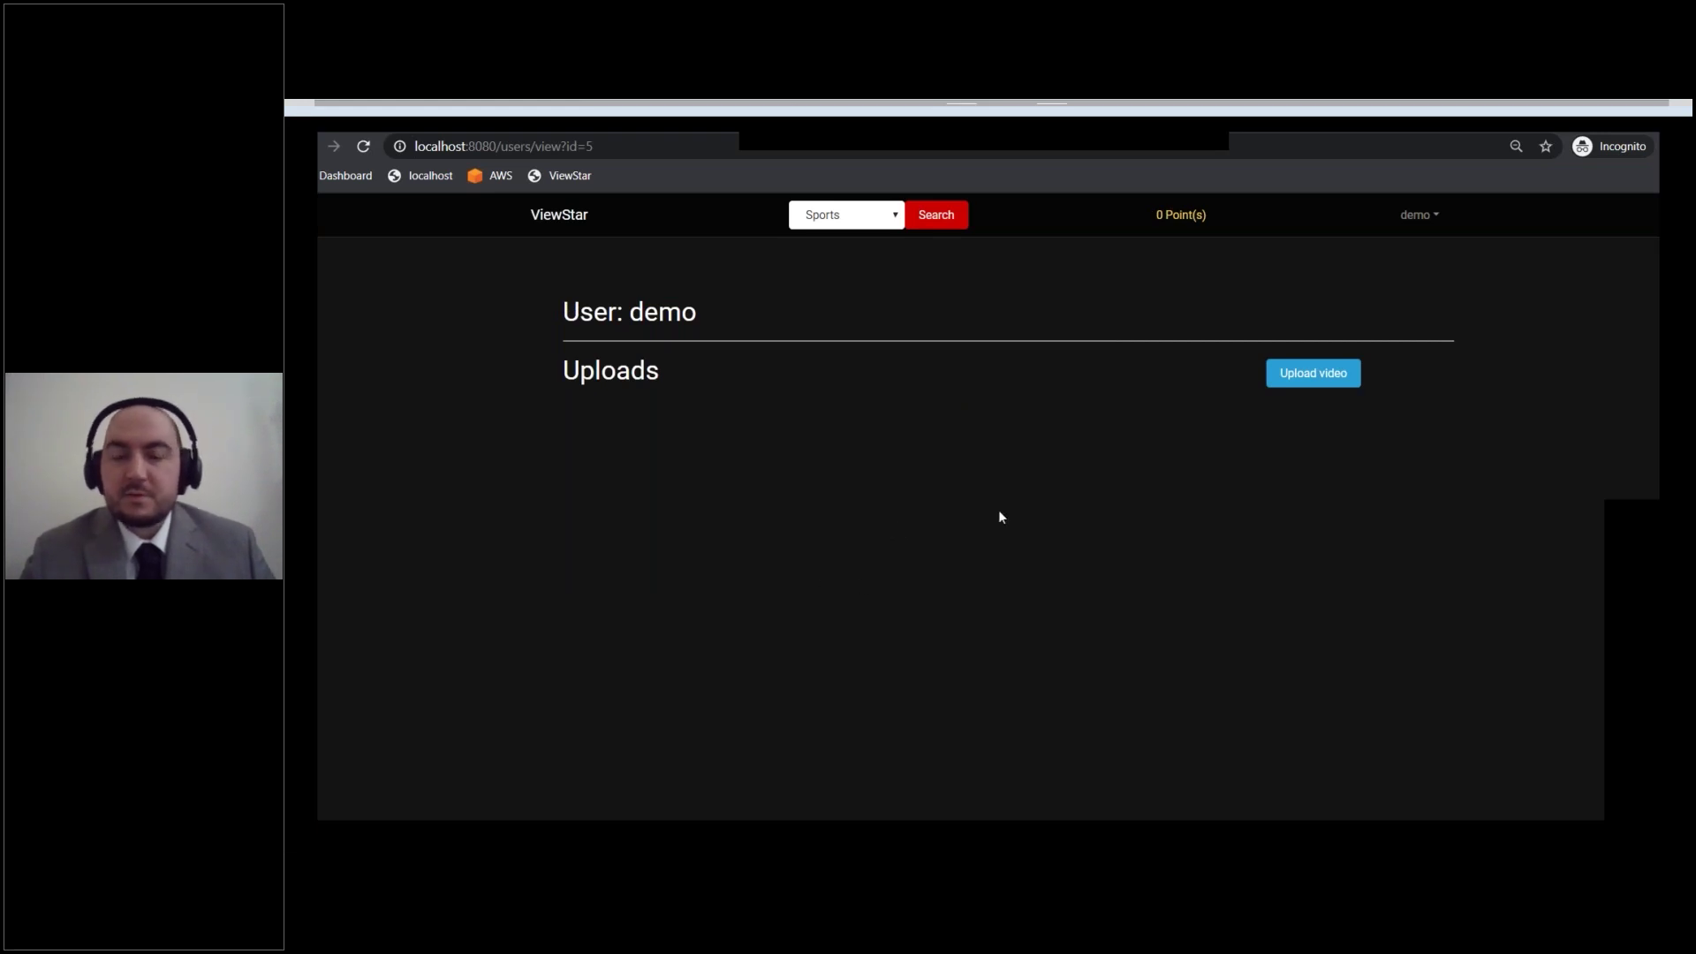
Step: Upload java.mp4 as a video named demo, description demo, tagged Java
click(1306, 376)
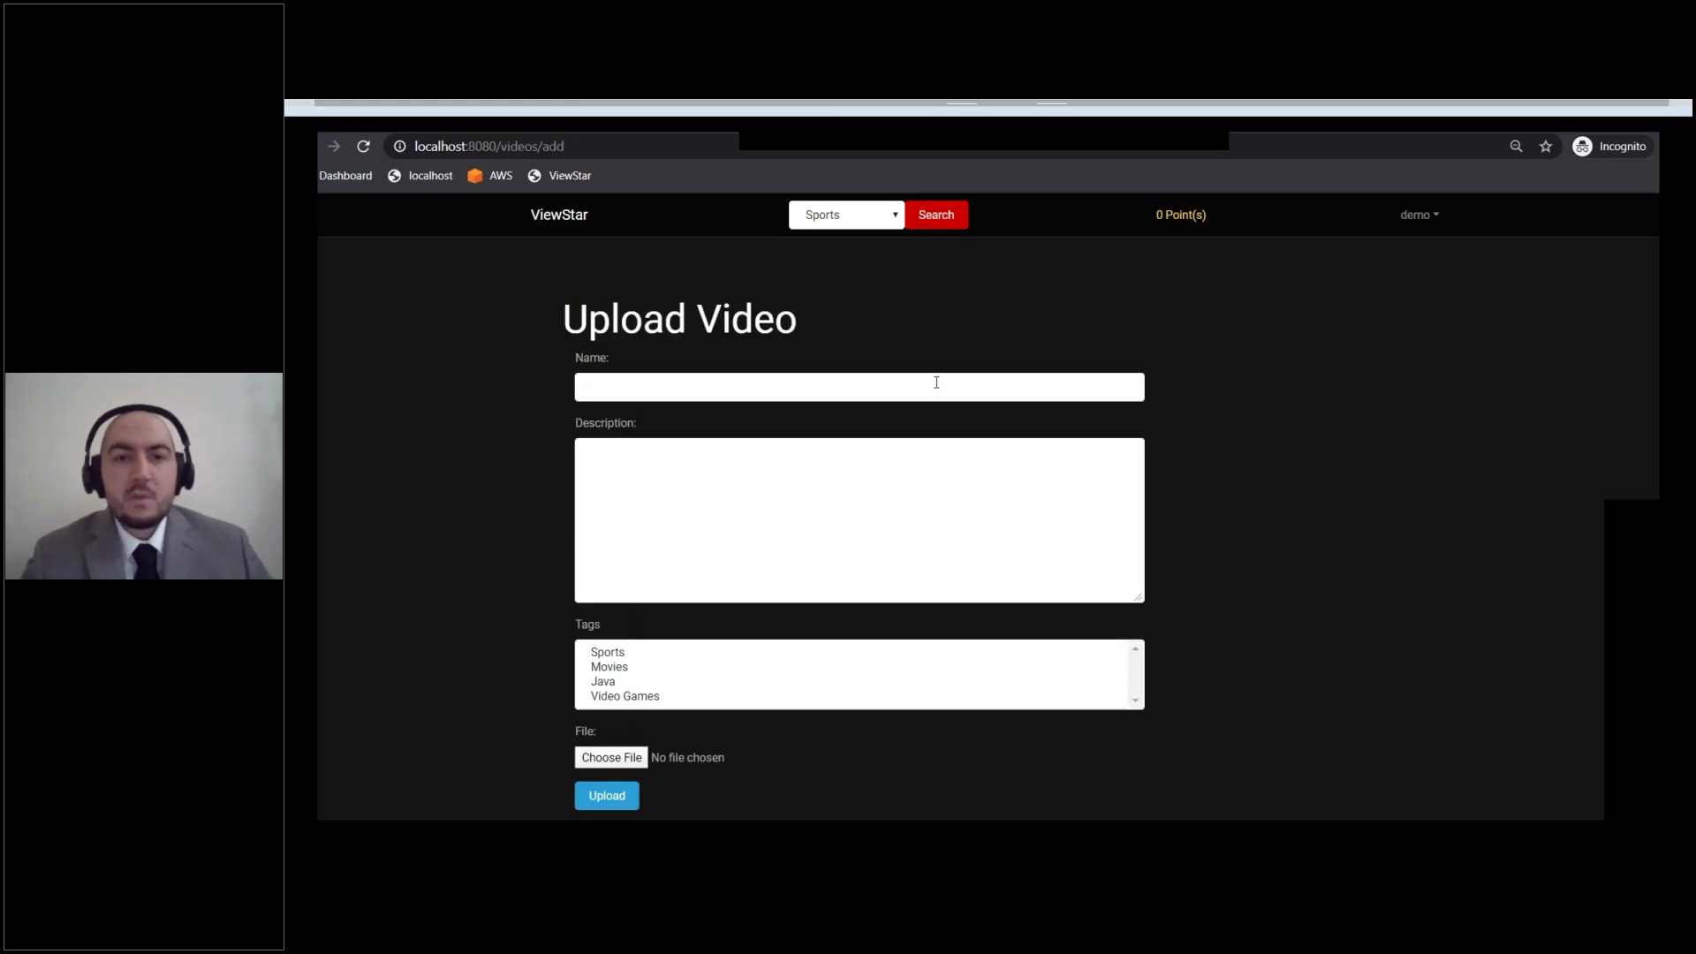
click(936, 386)
text(demo)
click(924, 512)
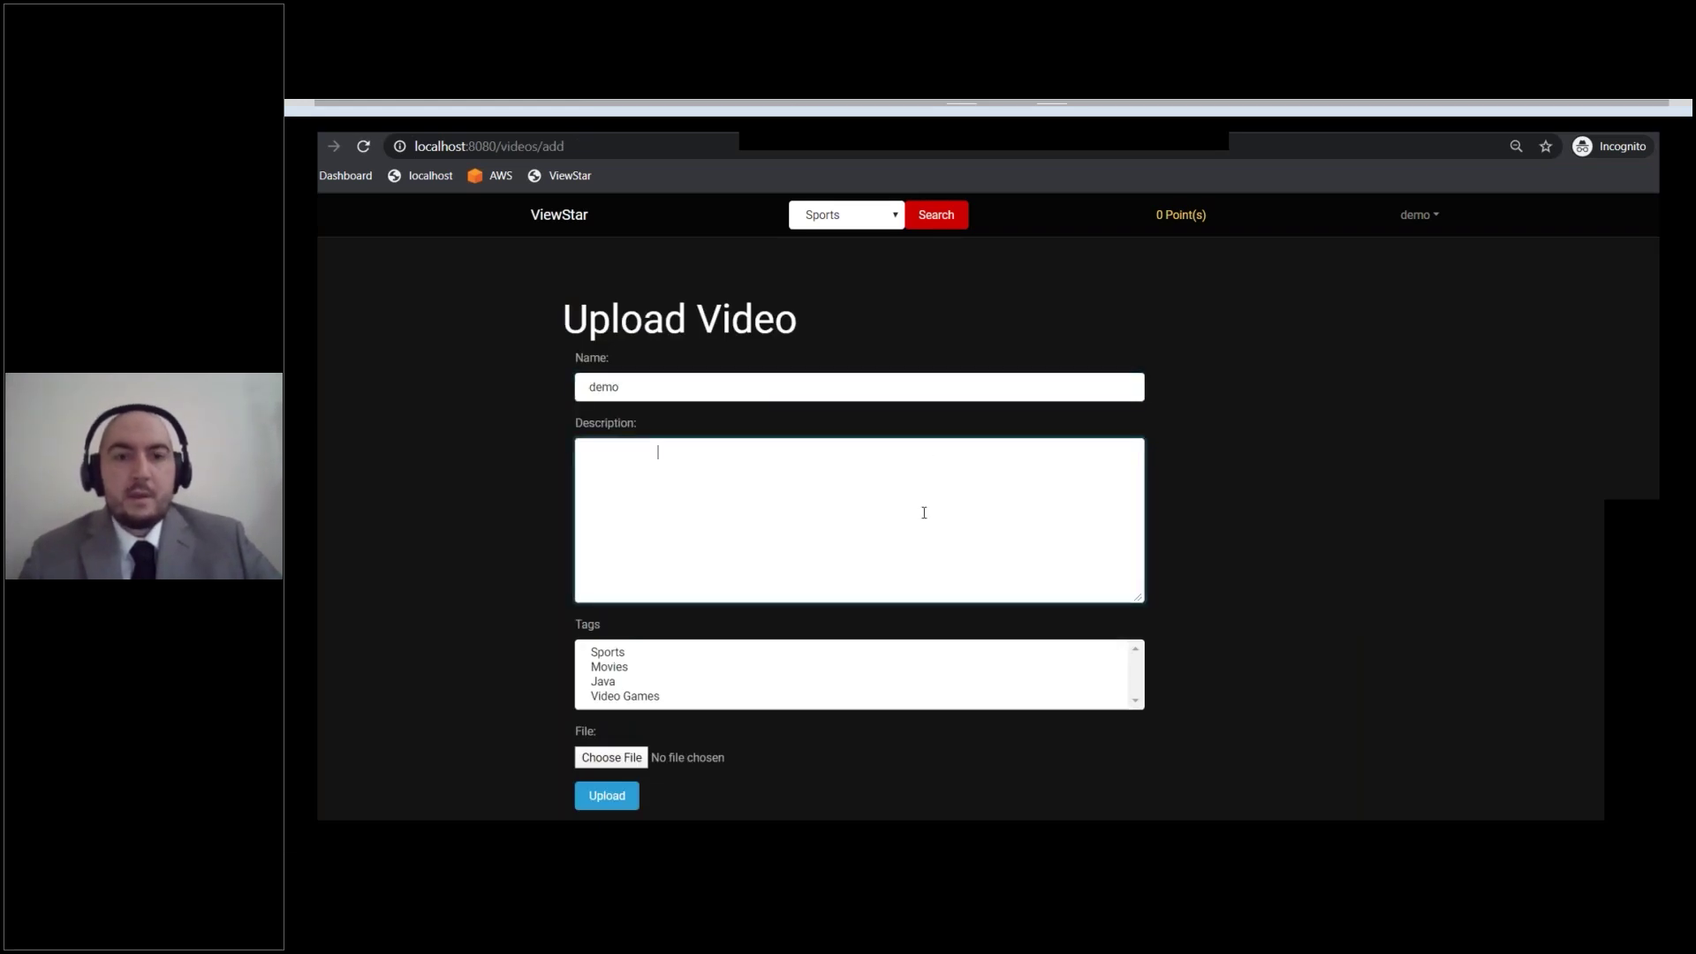
text(demo)
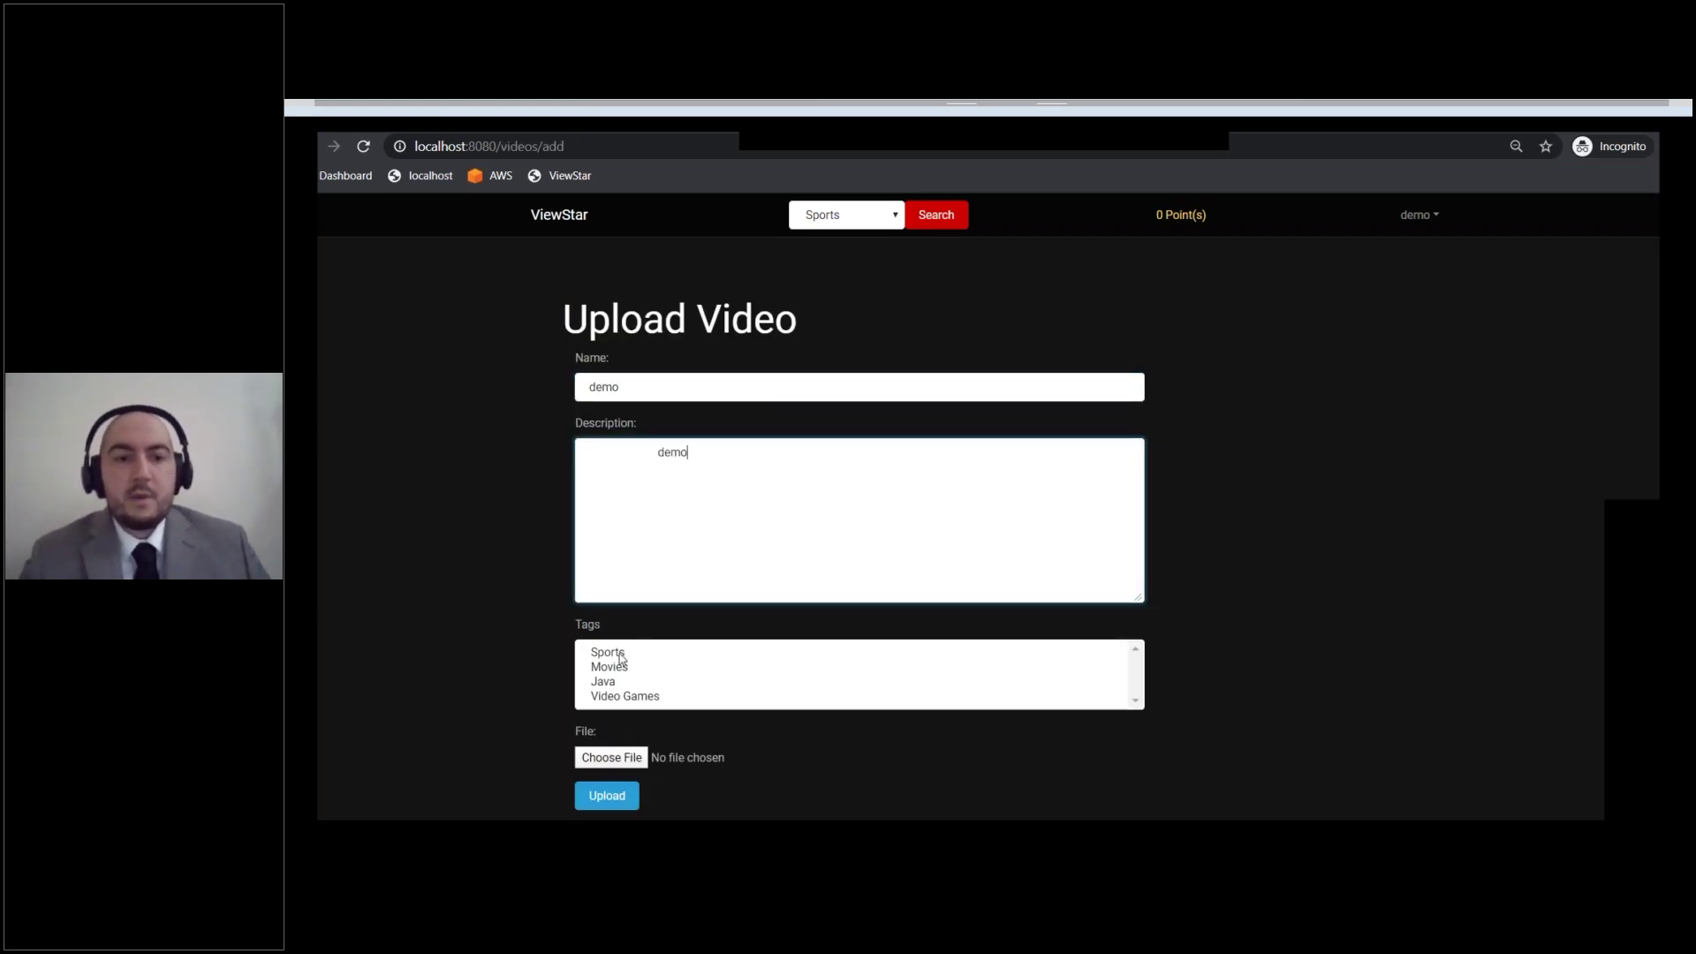
click(610, 683)
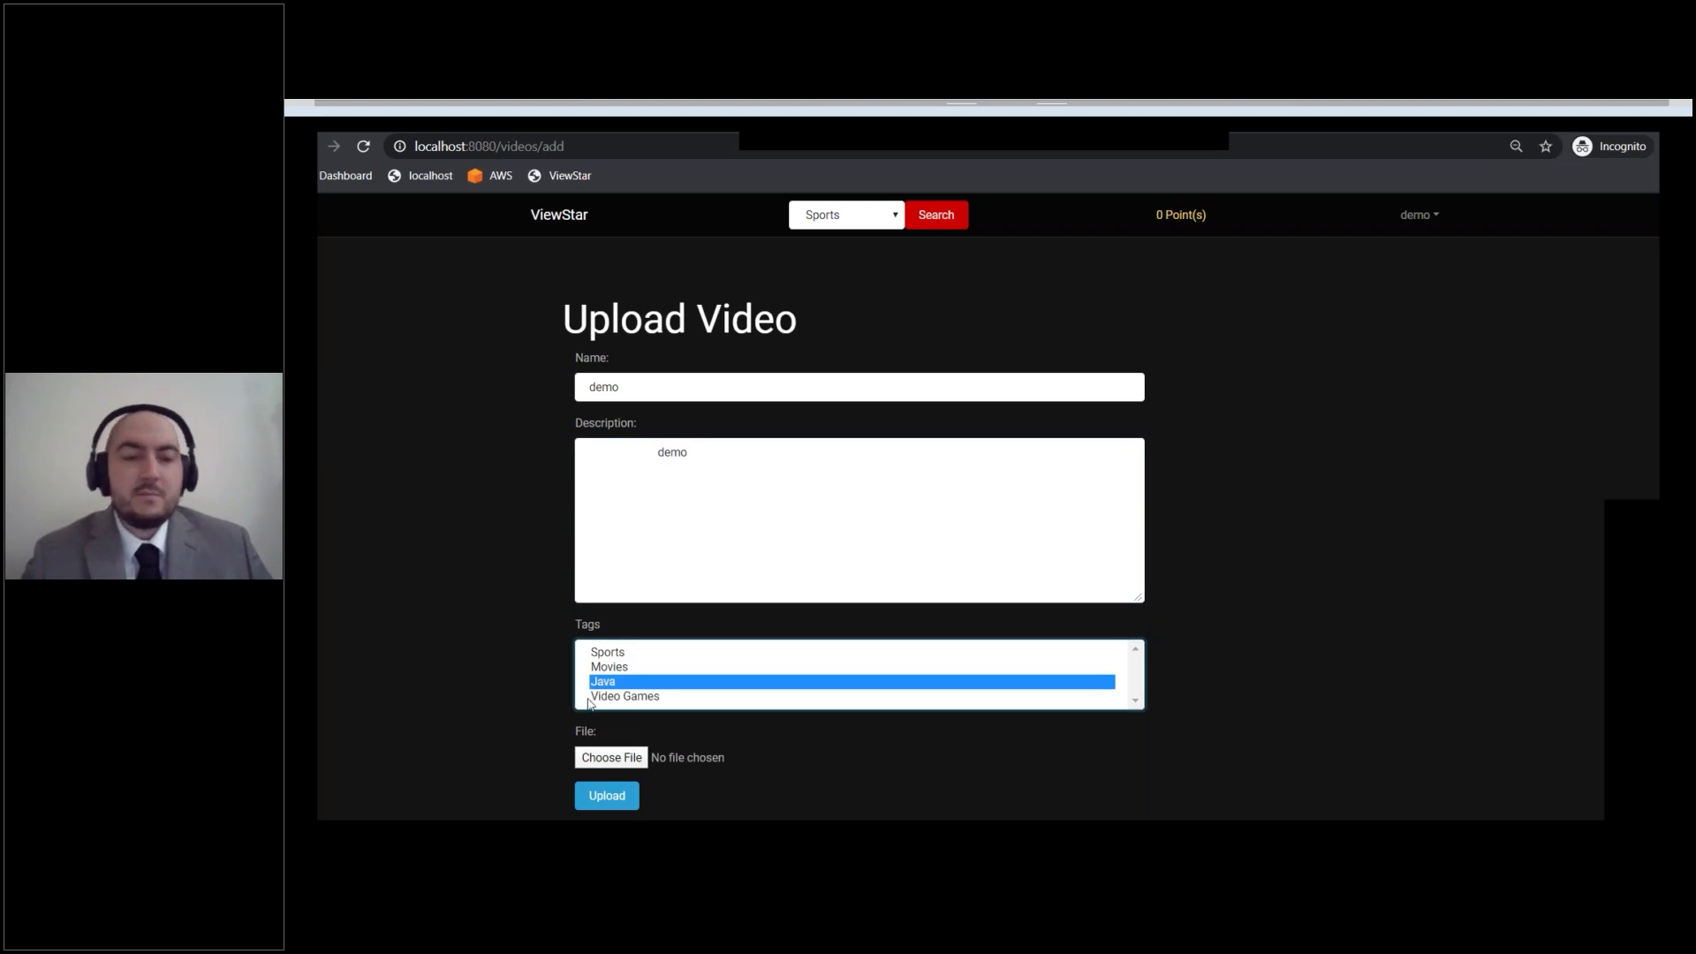
click(607, 758)
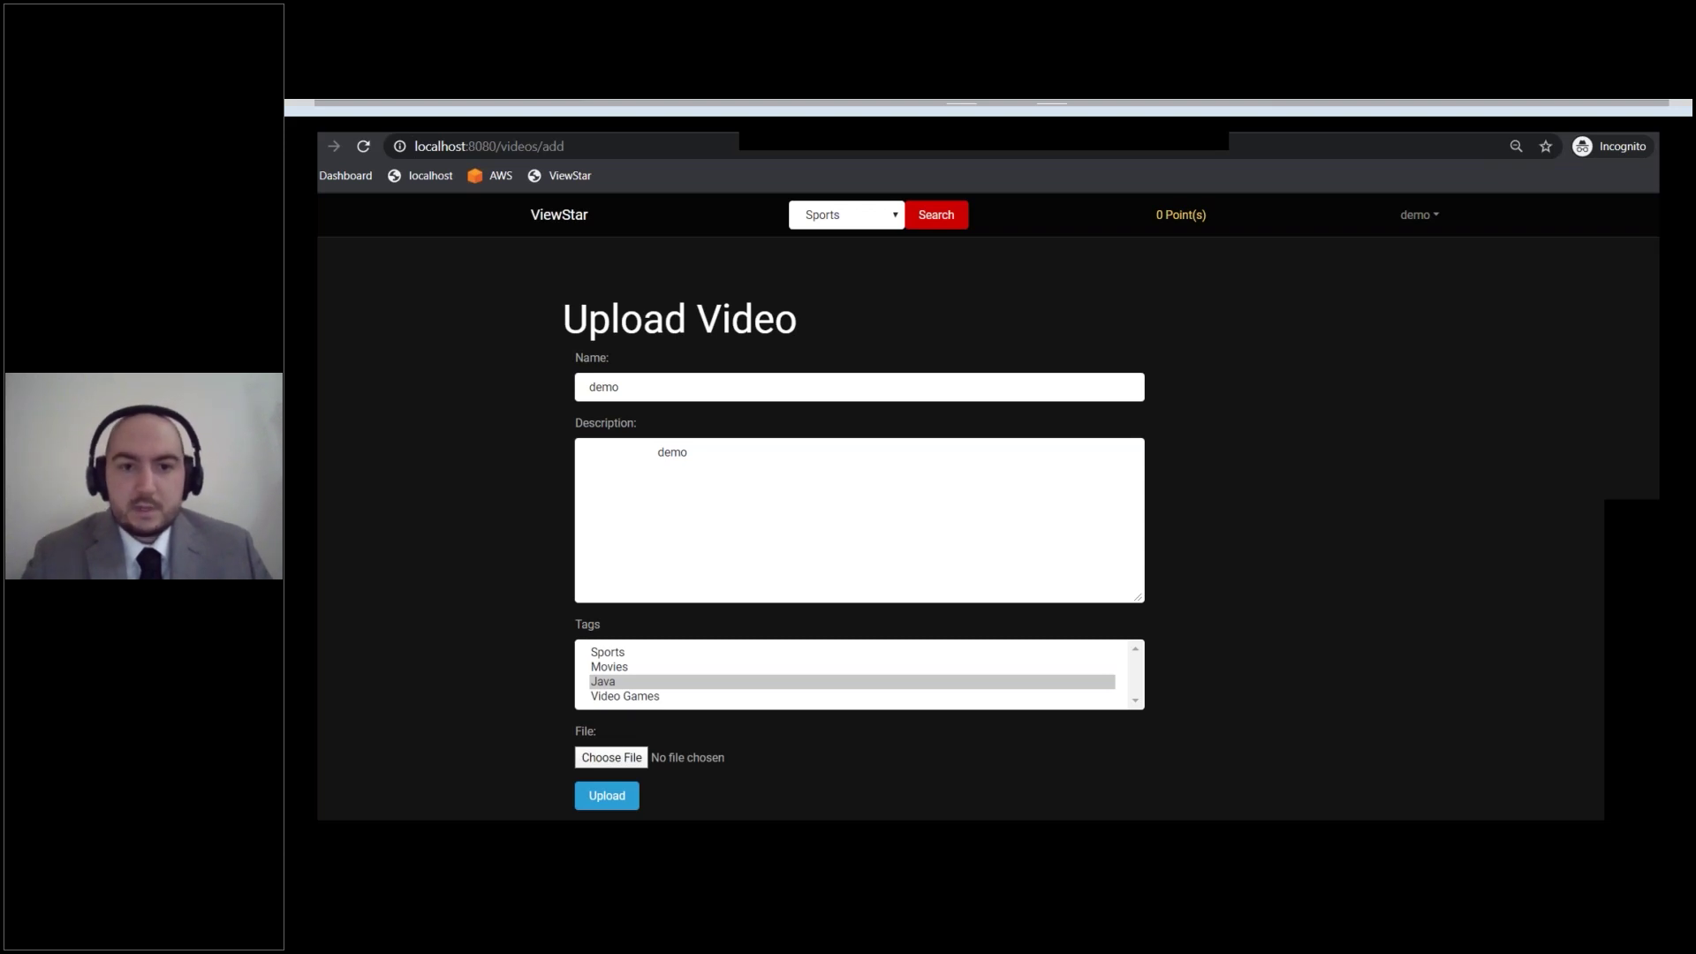
key(Return)
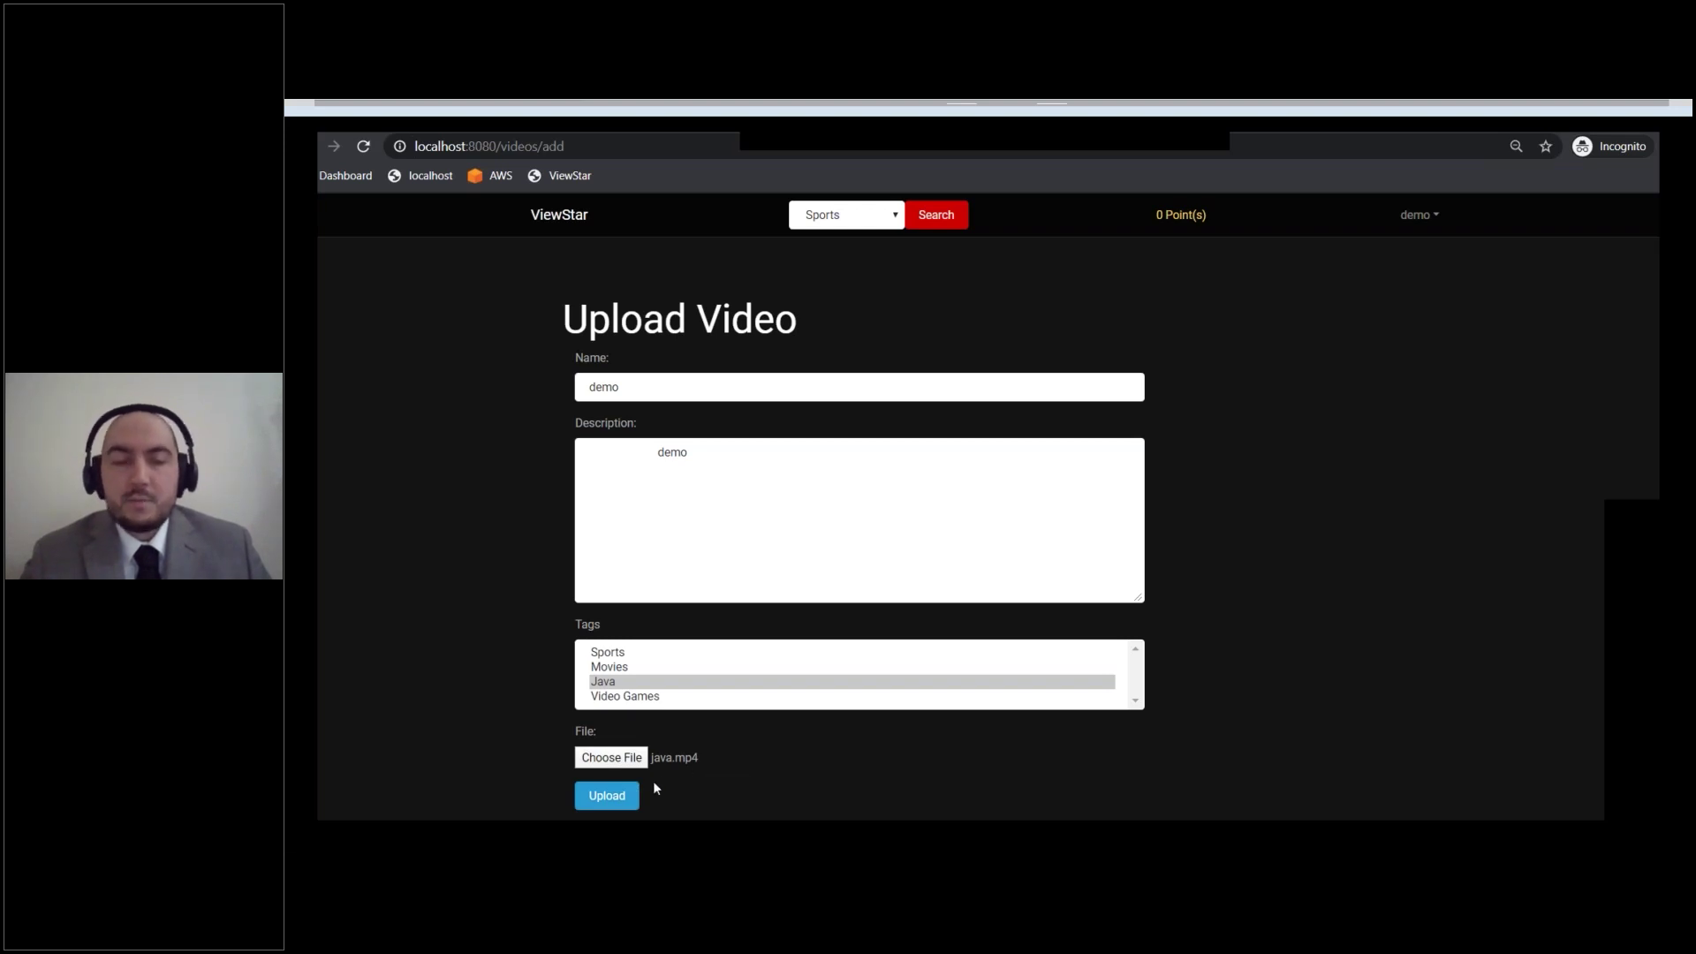
click(617, 799)
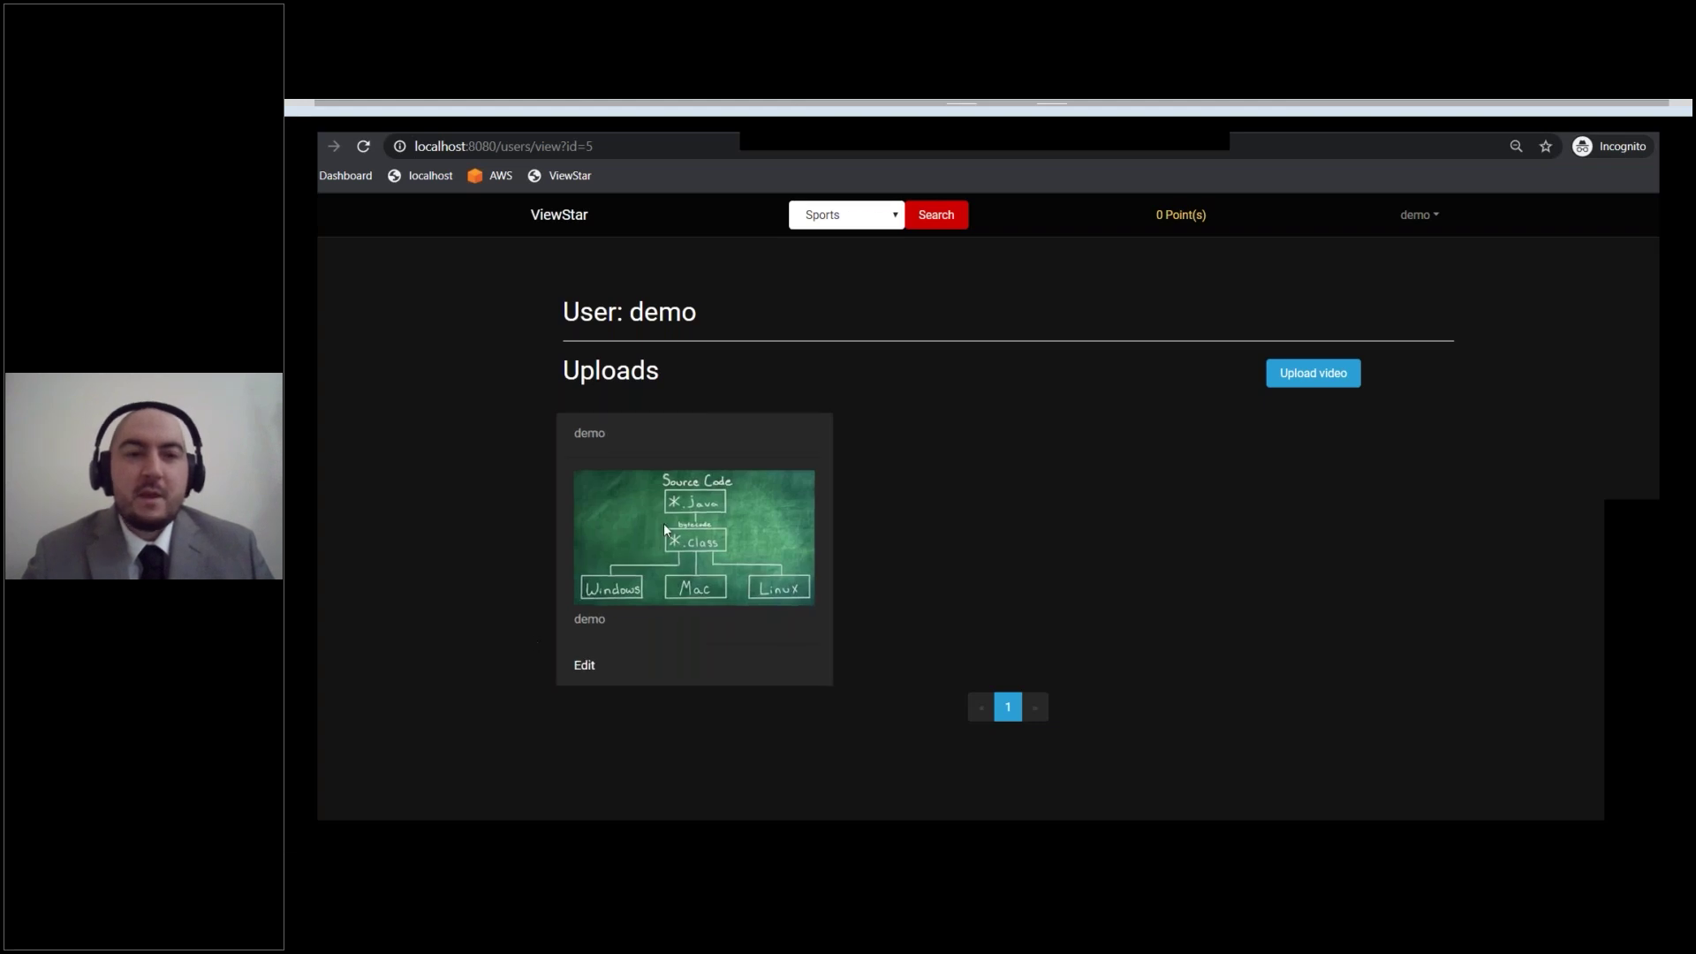
Step: Open the demo video's watch page from the Uploads list
click(725, 545)
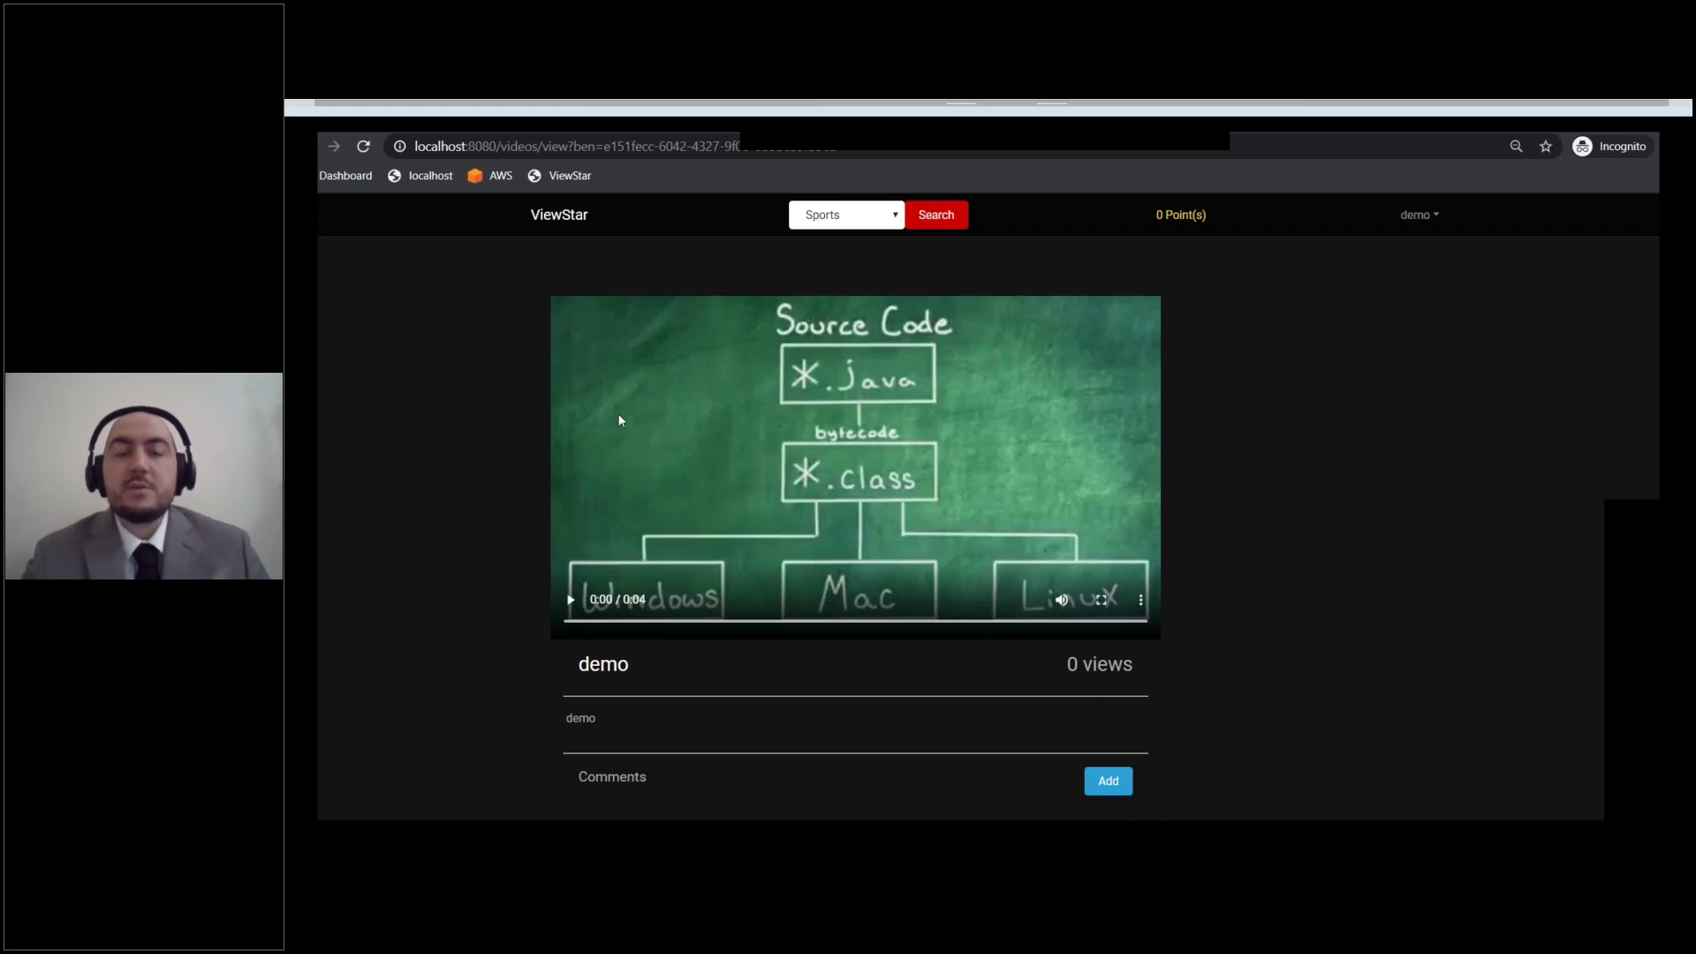
click(895, 220)
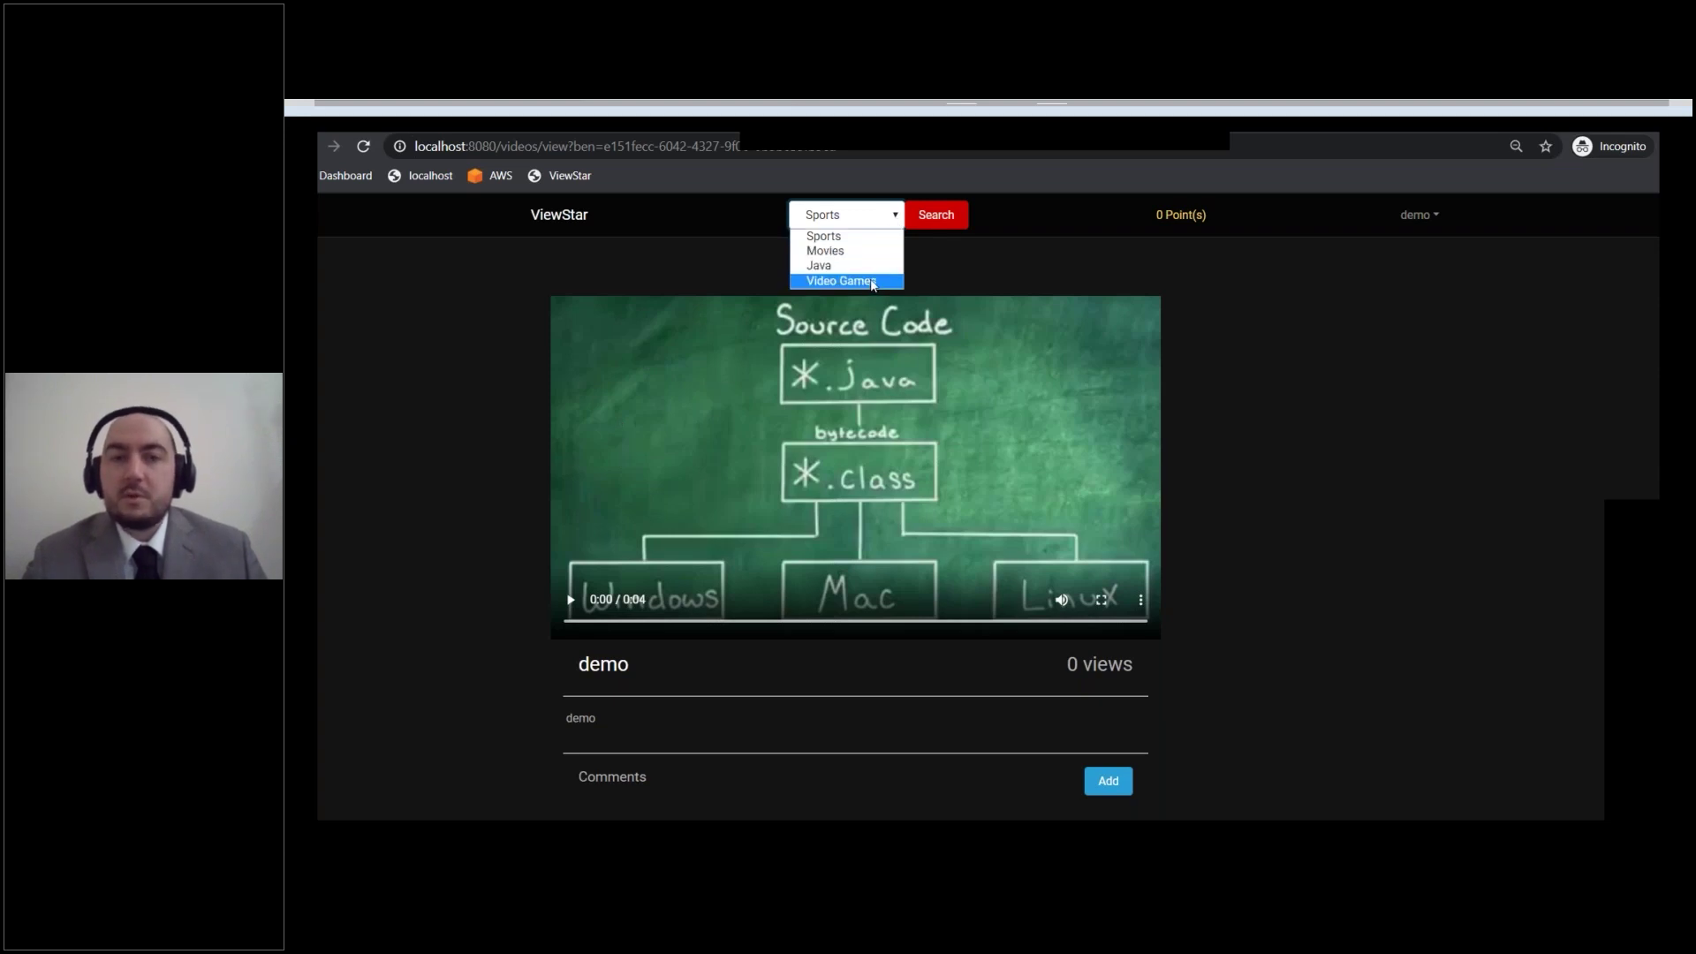
click(941, 254)
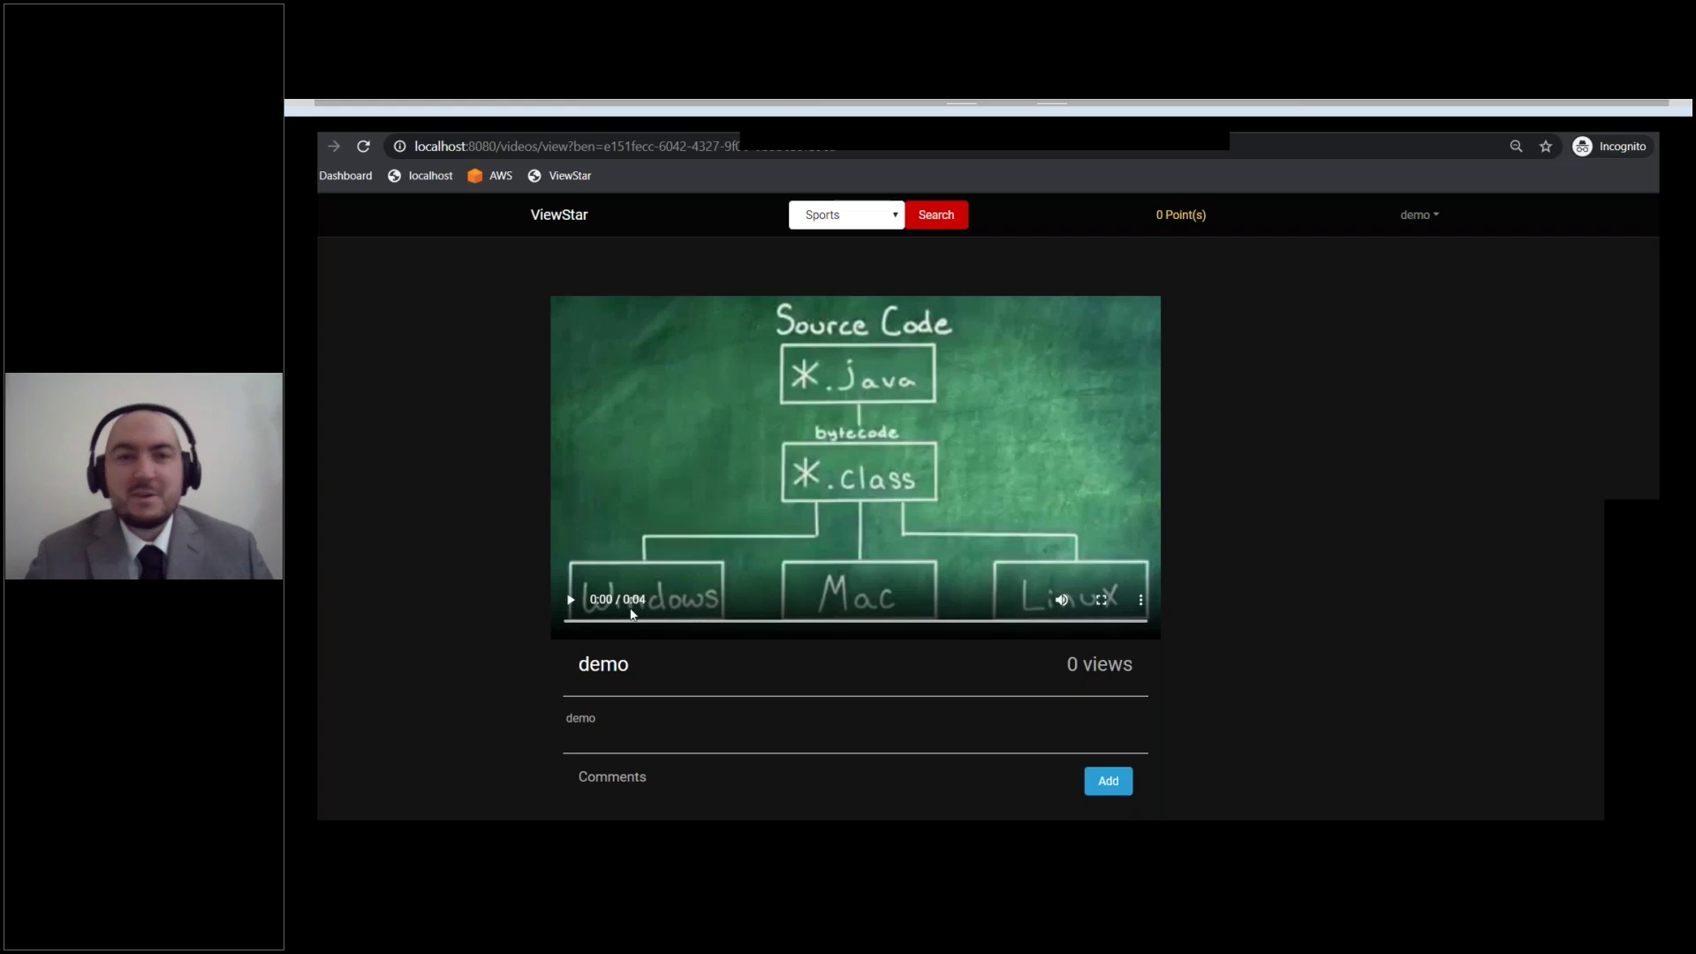
click(571, 601)
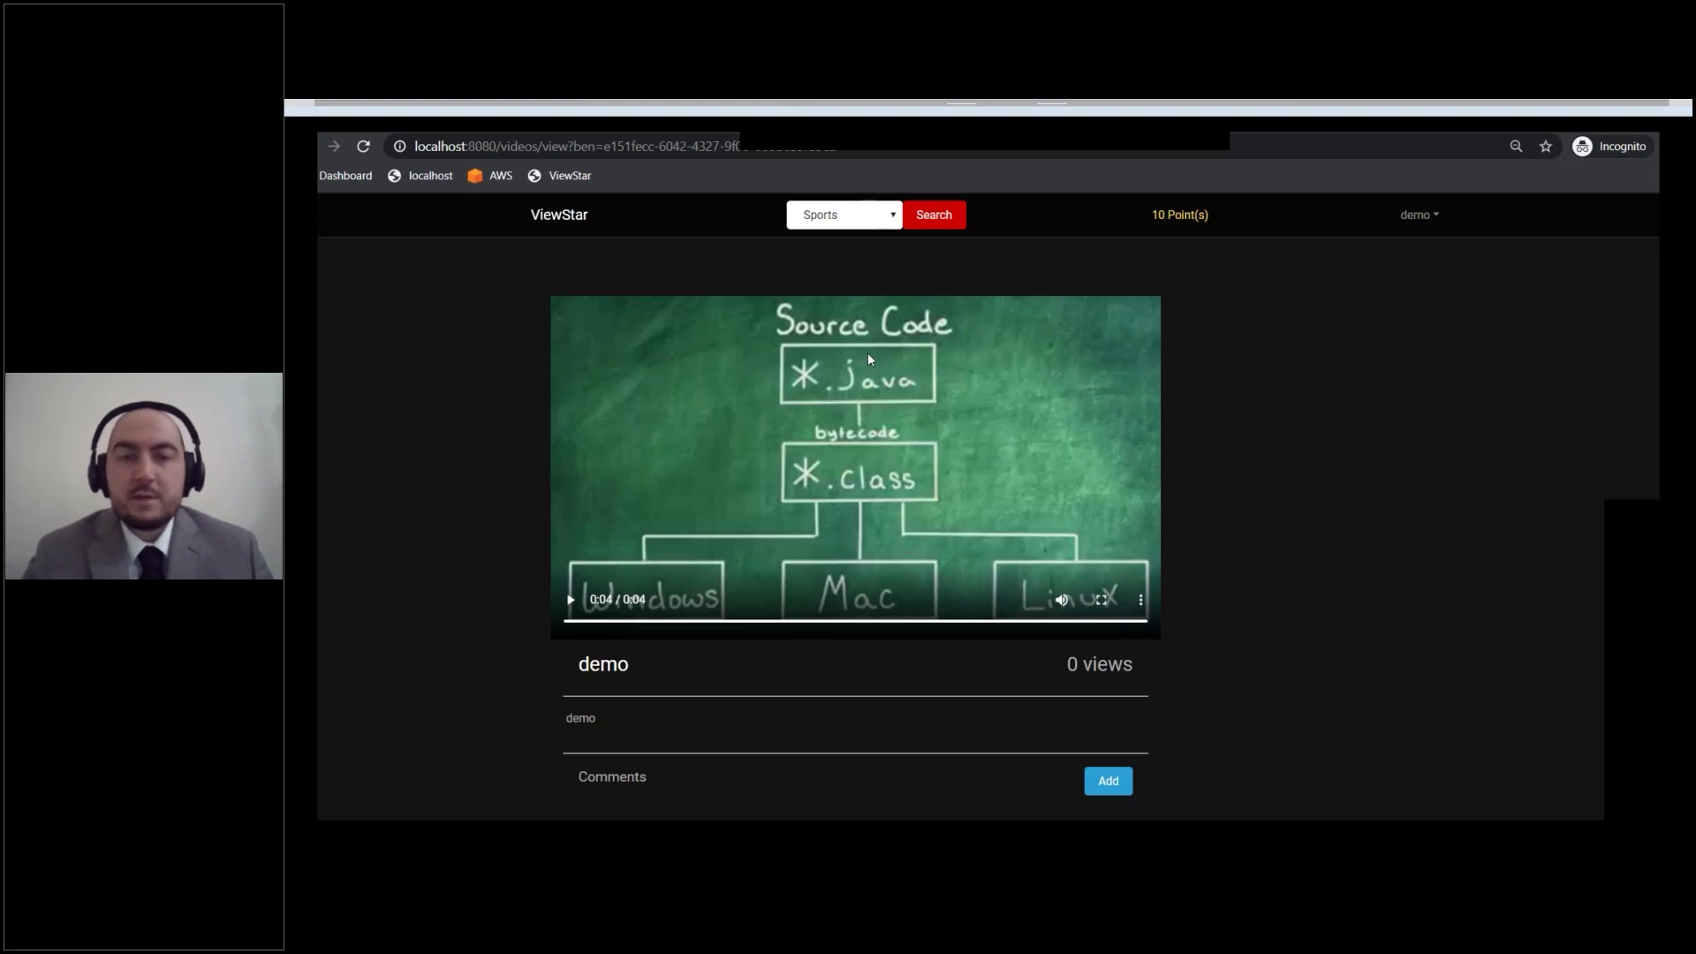
Step: Open the demo account's username menu in the navbar
click(1413, 216)
Step: Log out of demo and sign back in using the saved advertiser login
click(1358, 314)
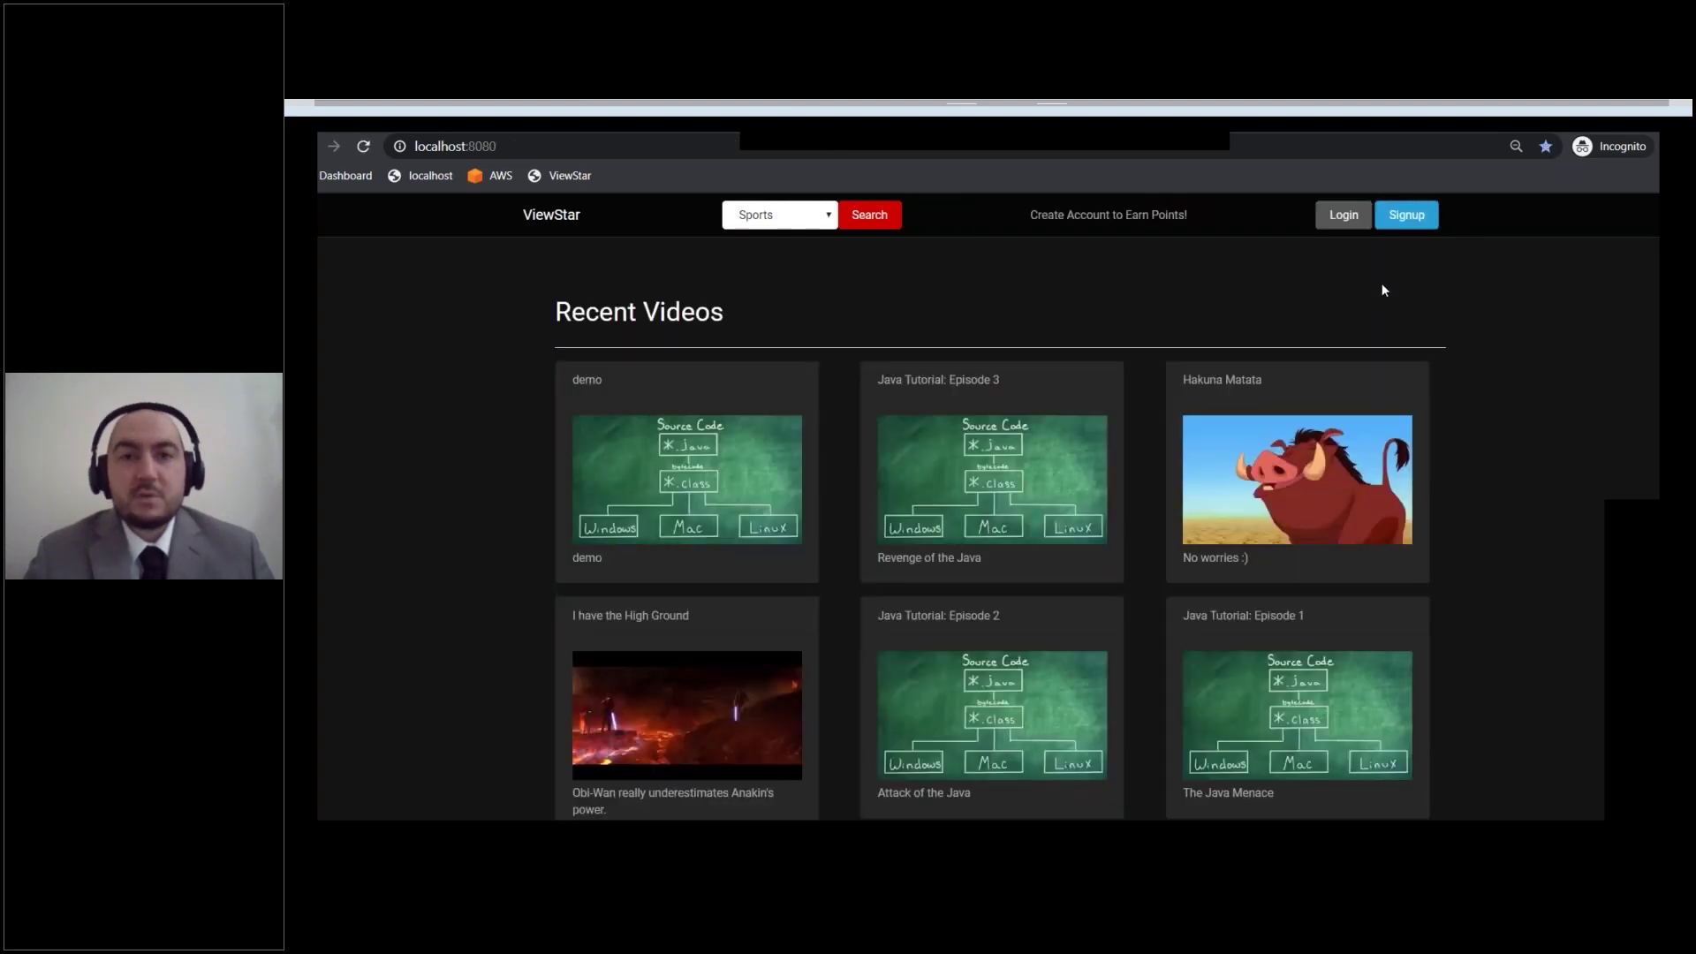
click(1339, 218)
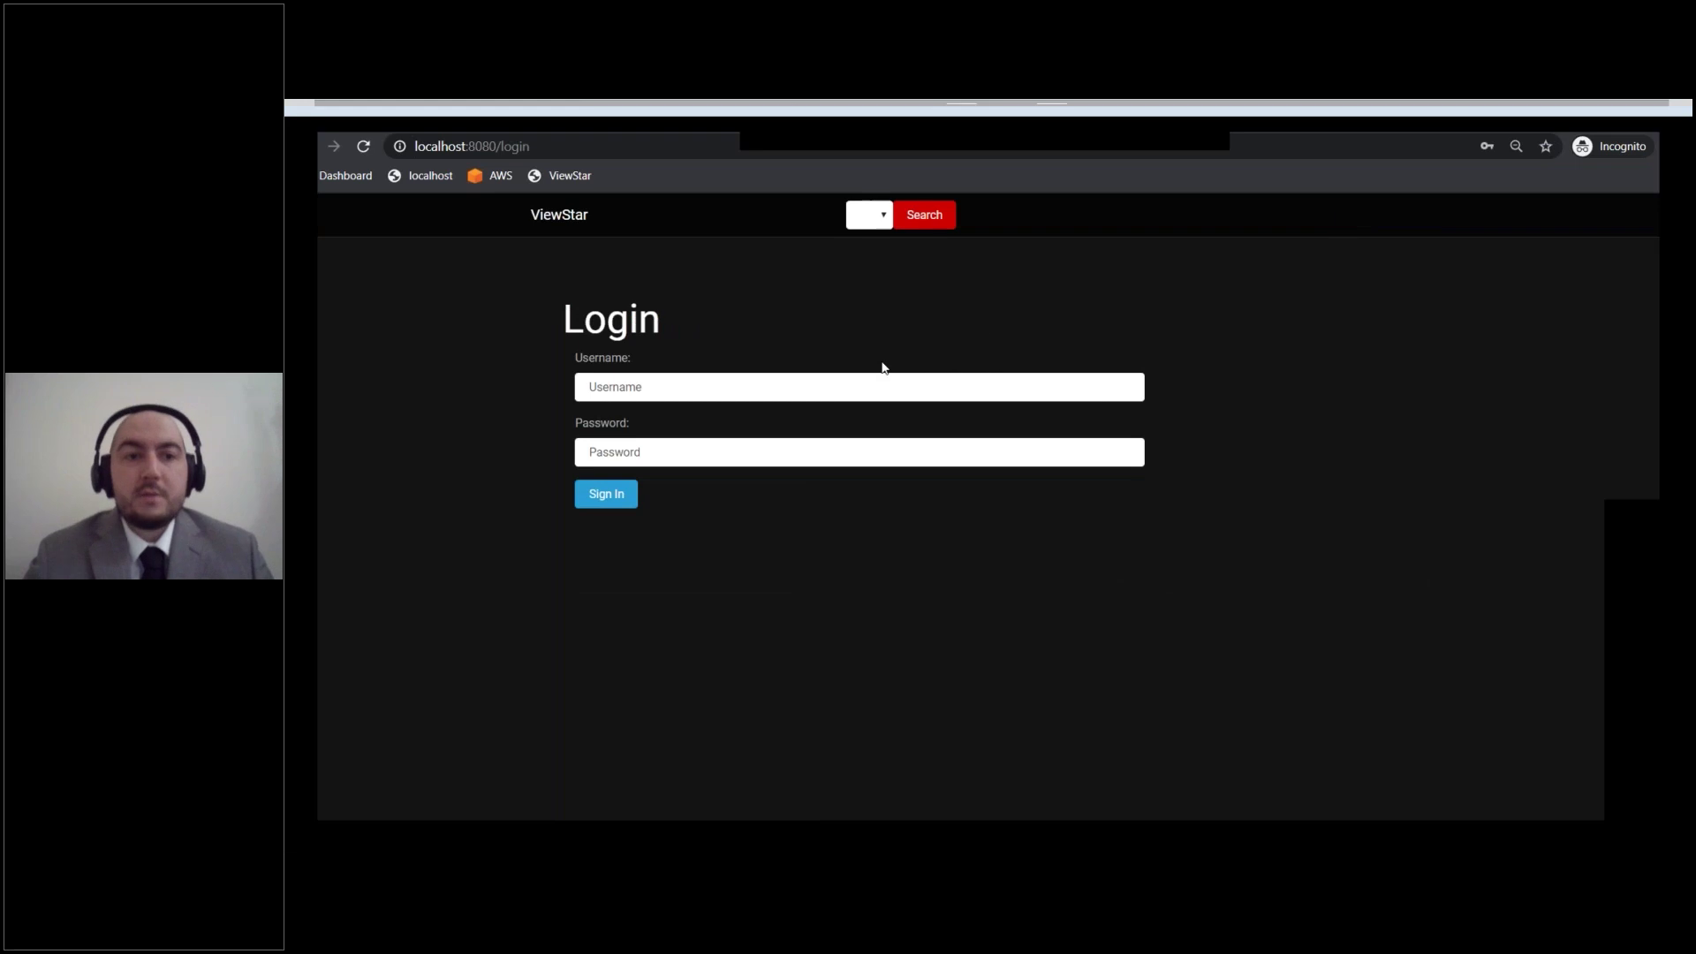
click(851, 384)
key(Down)
key(Down)
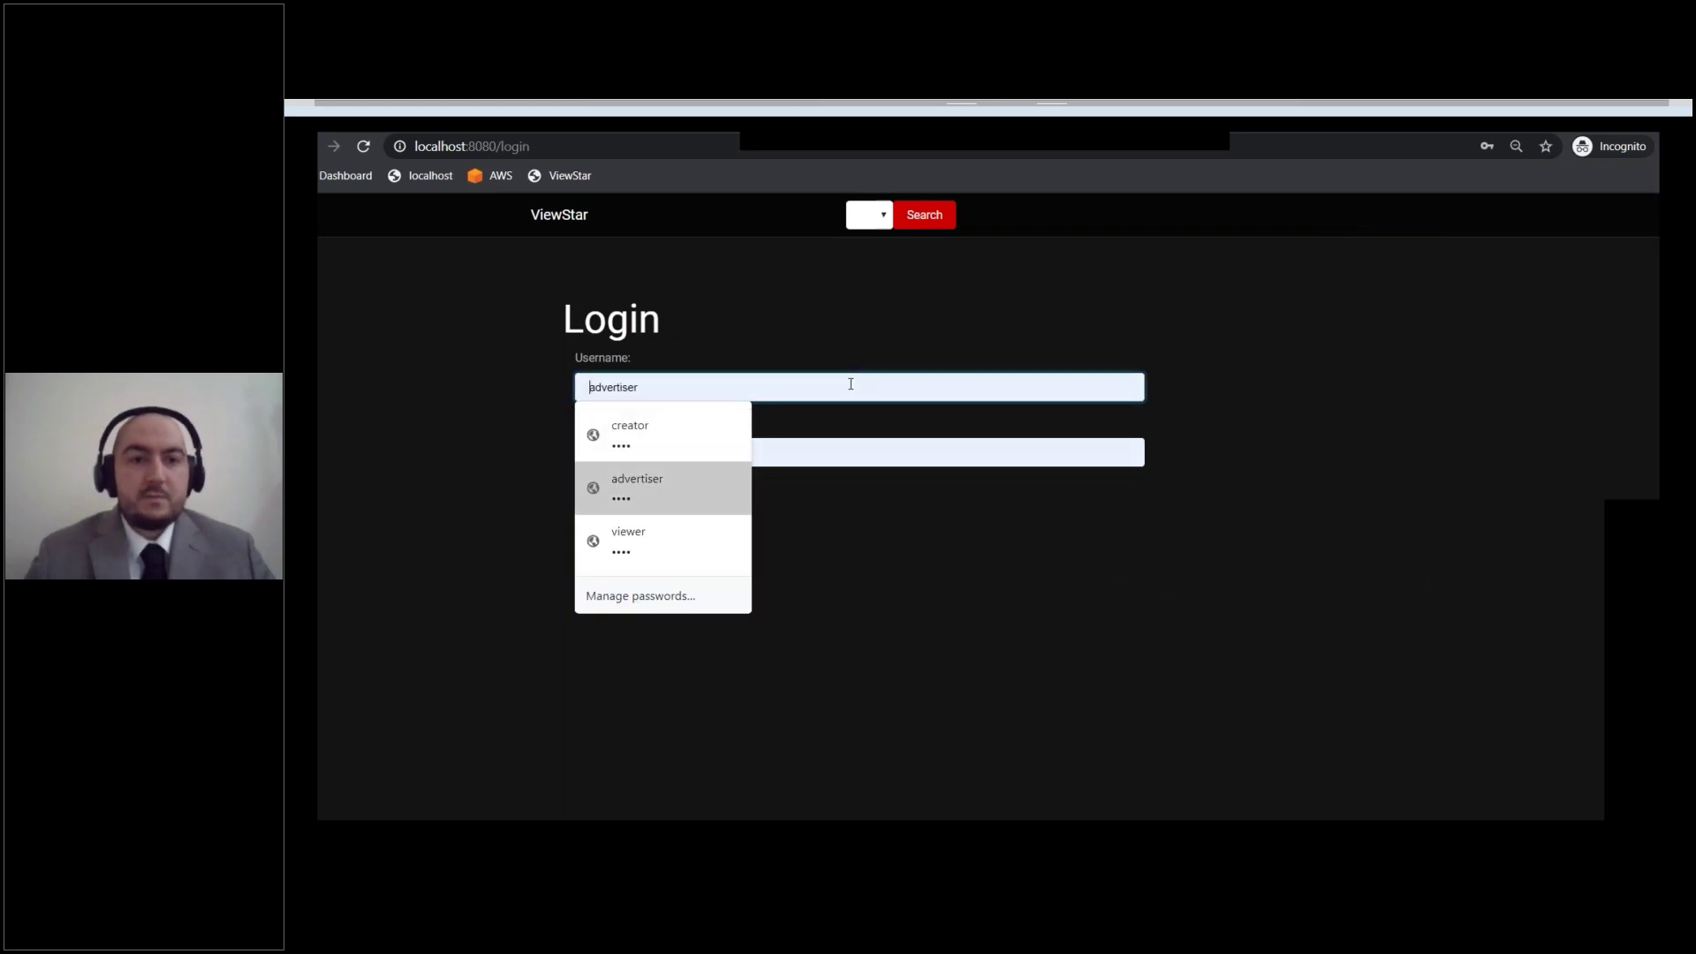
key(Return)
click(589, 499)
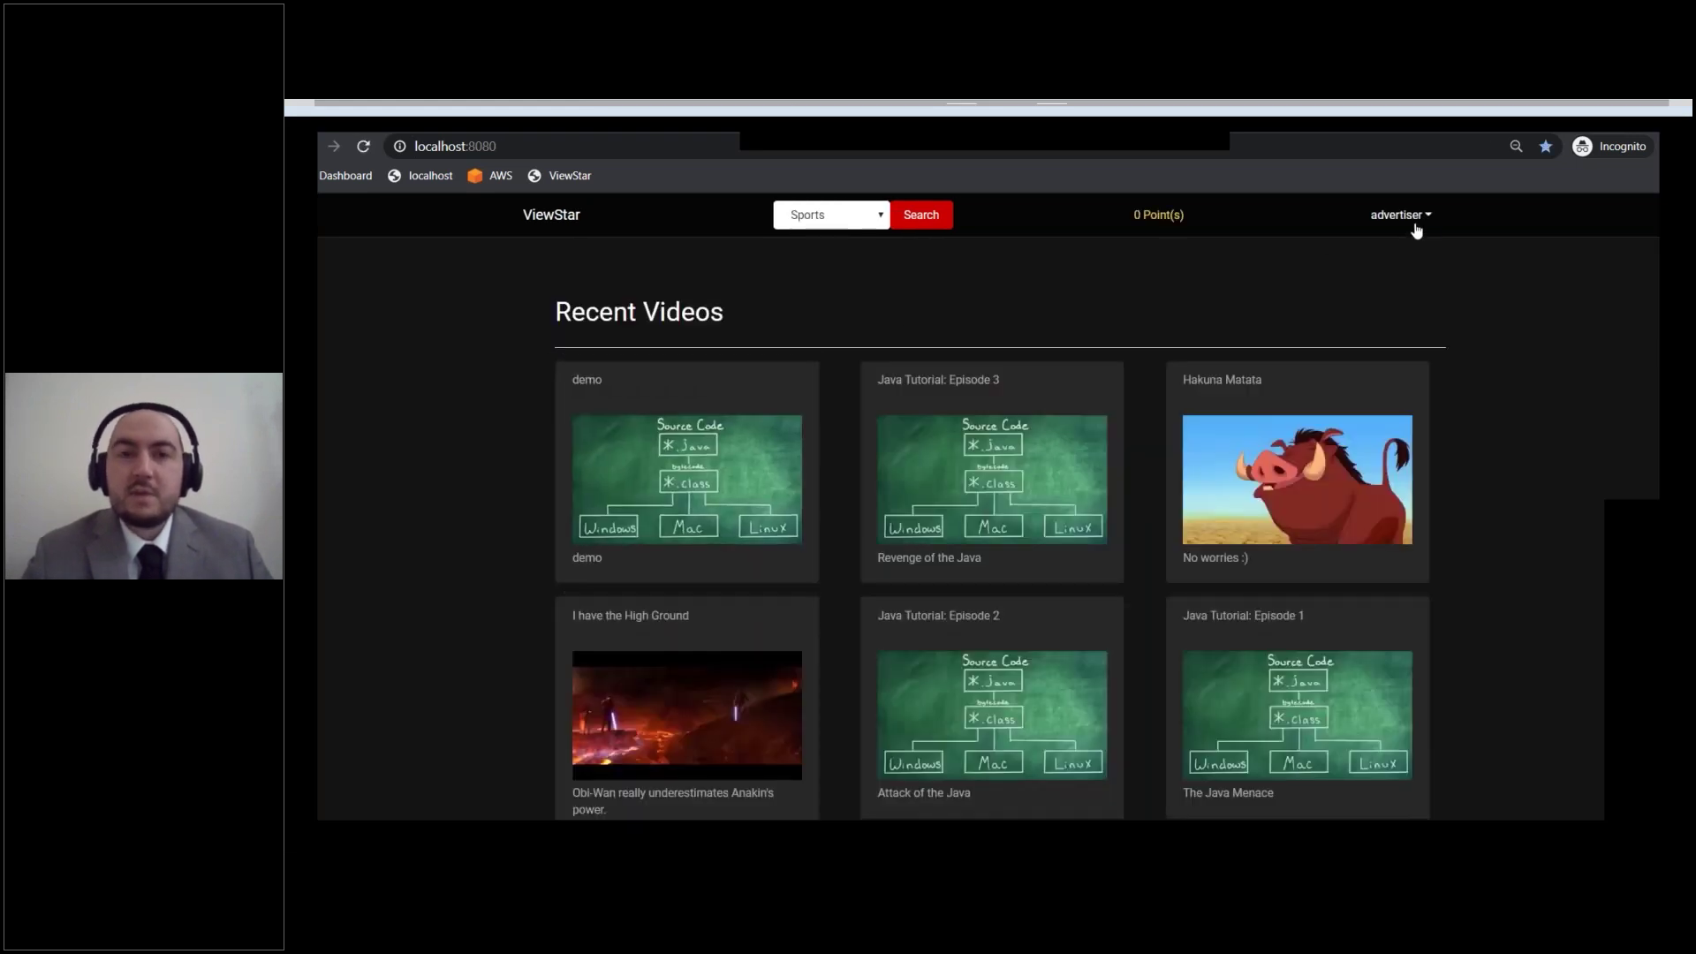
Step: Go to the advertiser's profile and list its Ad Campaigns: Gatorade, Mulan and PS4
click(1416, 228)
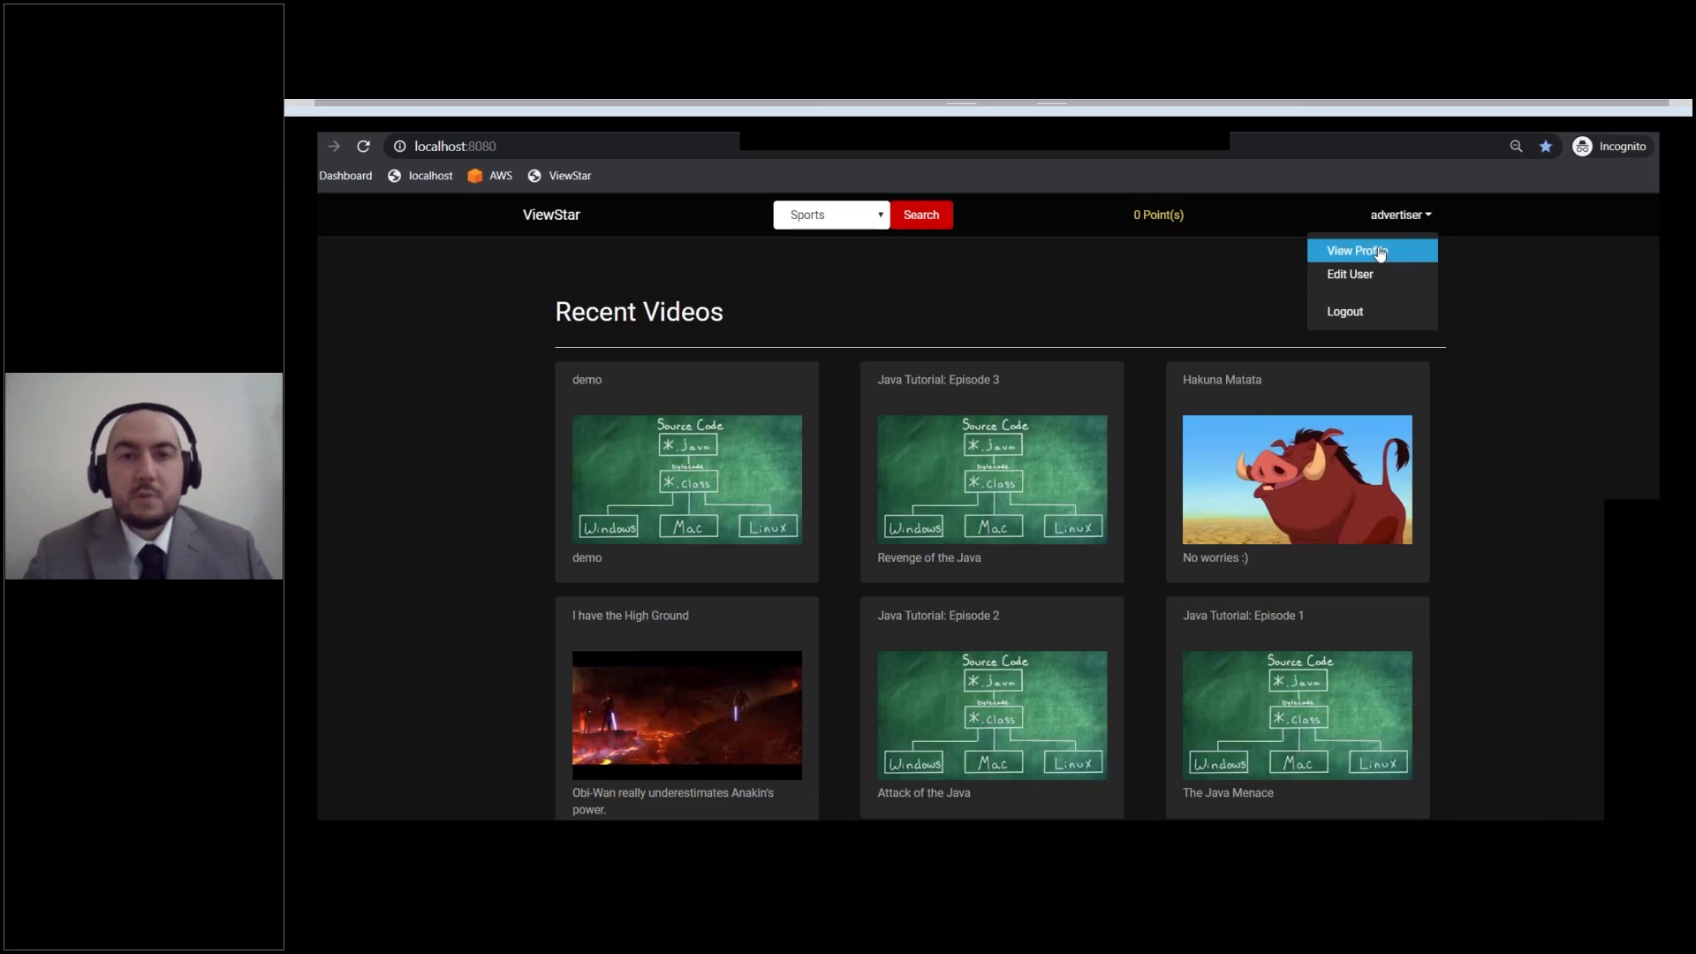
click(1381, 251)
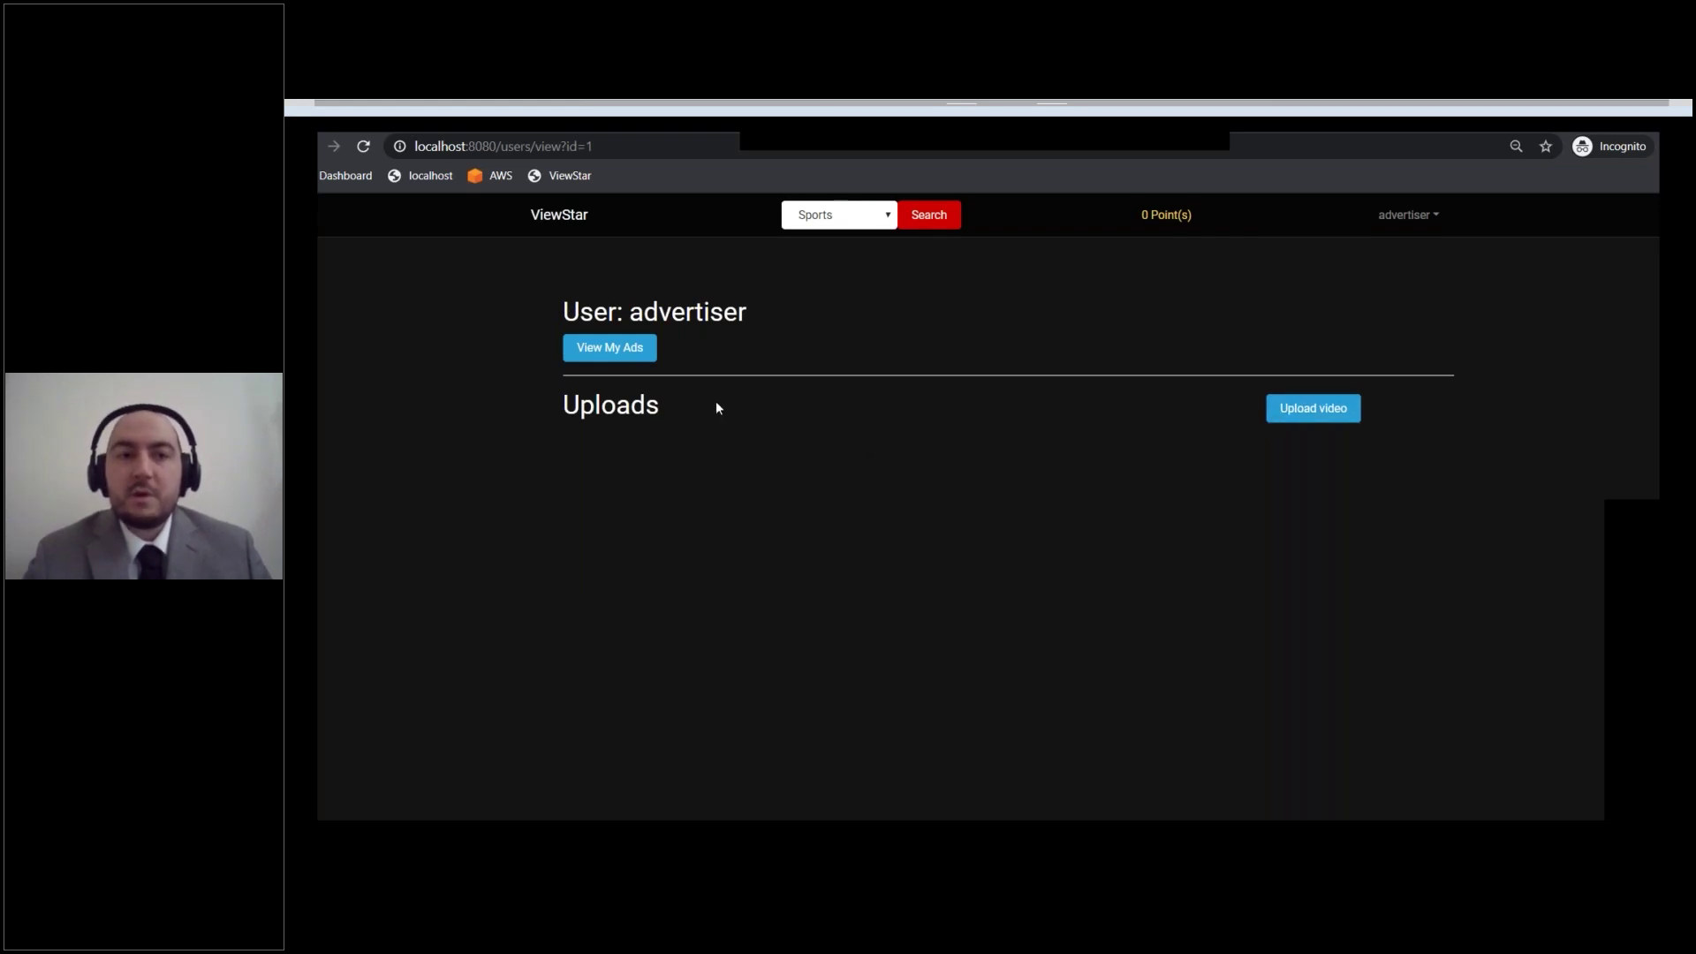
click(592, 355)
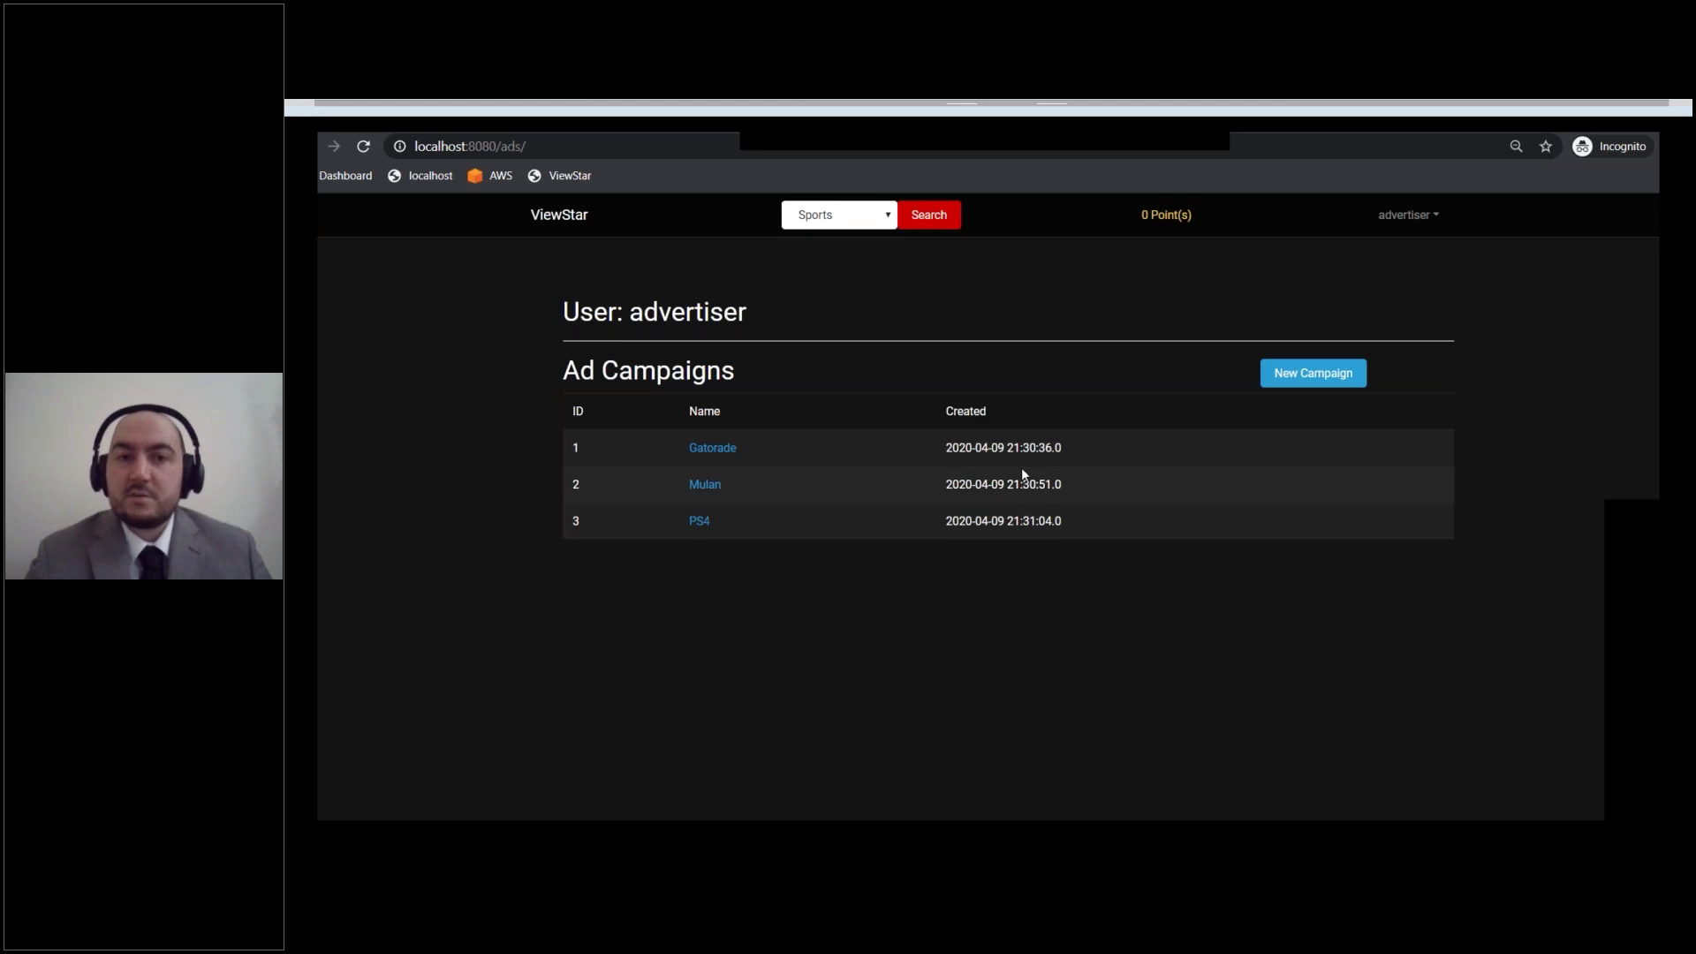
Step: Create a new ad campaign named Udemy, then open it from the campaign list
click(1280, 378)
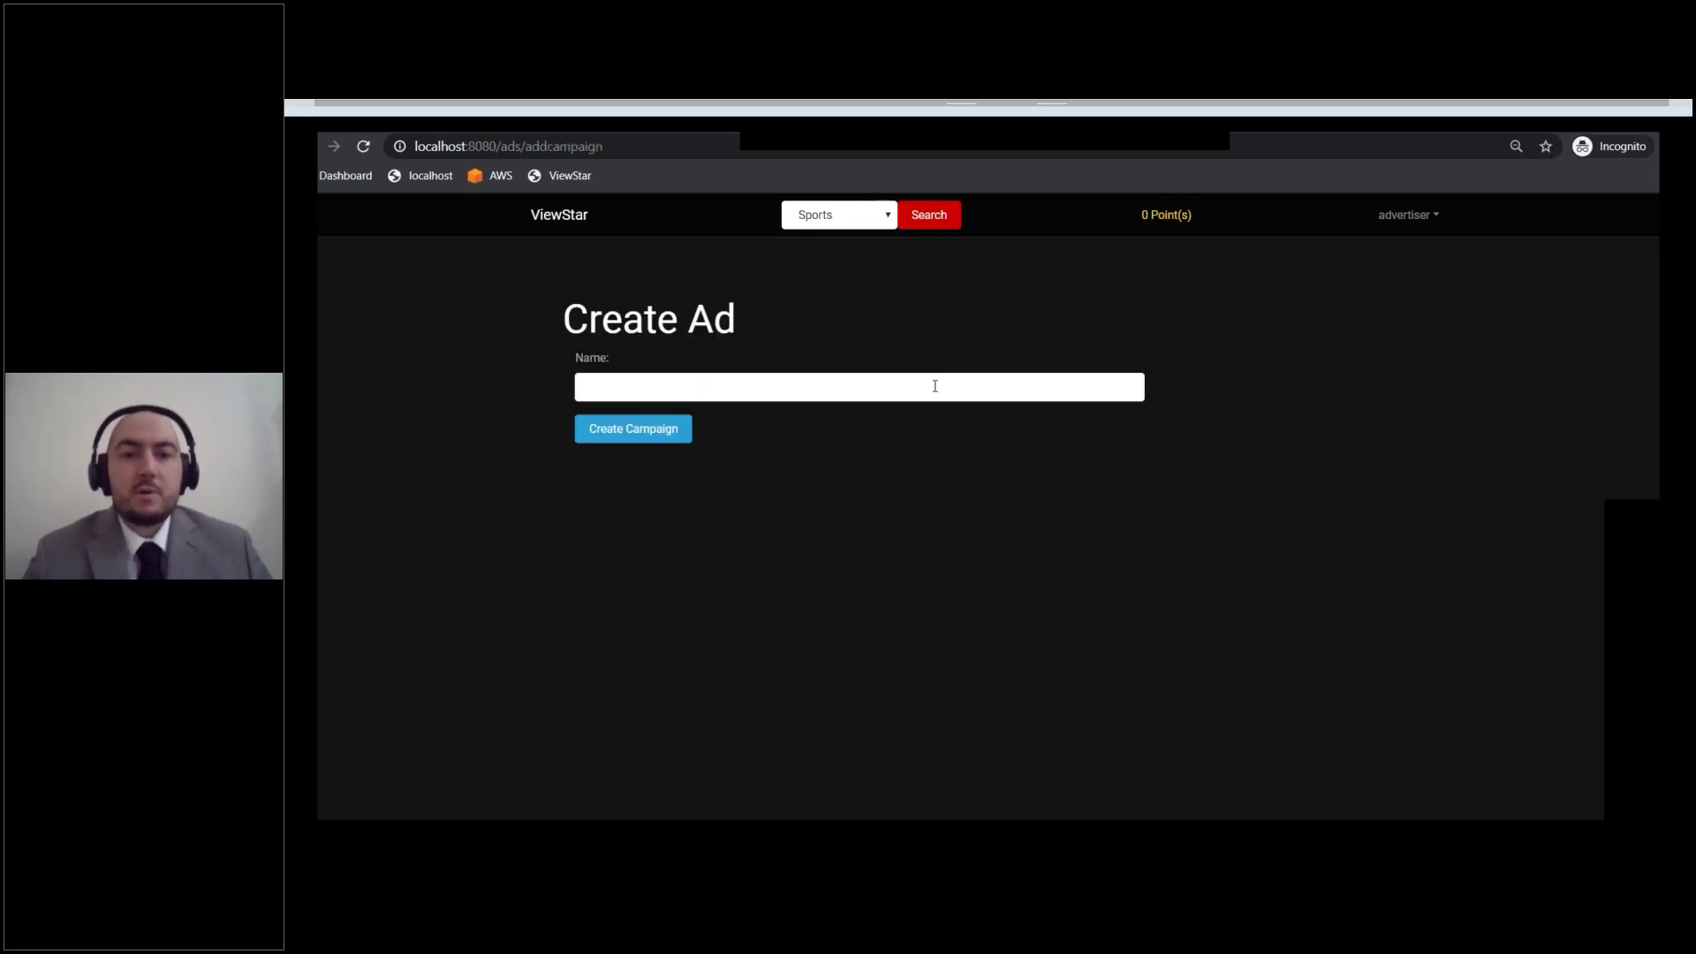
click(935, 386)
text(Udemy)
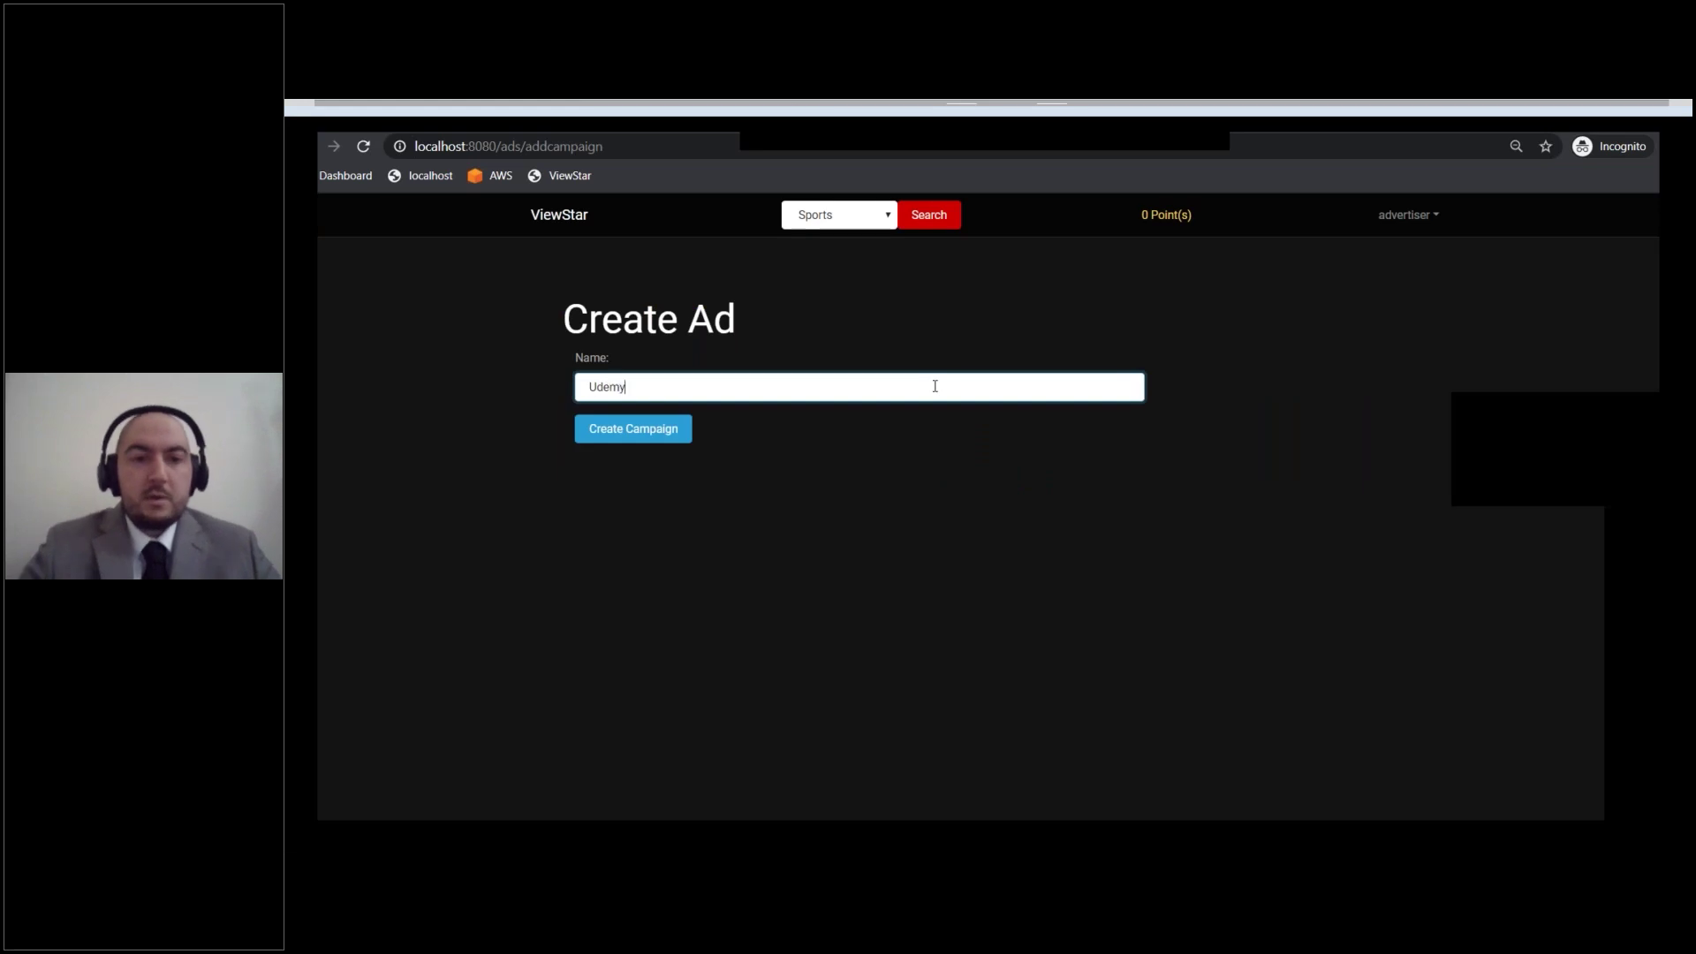
click(670, 439)
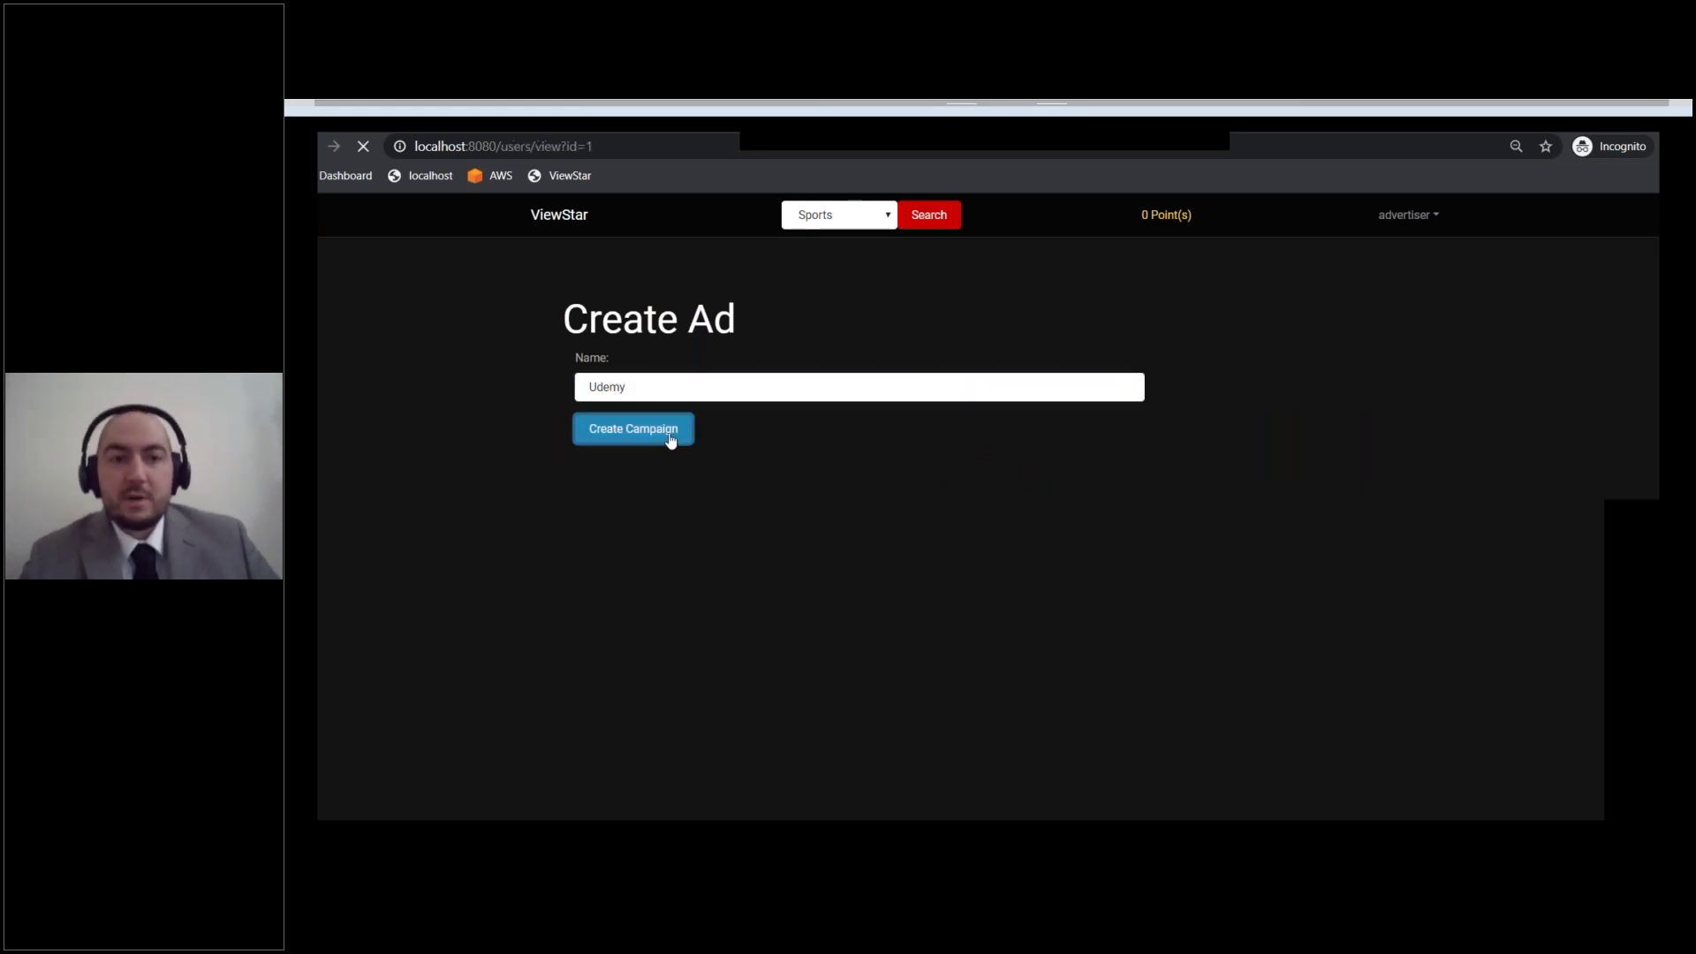
click(636, 356)
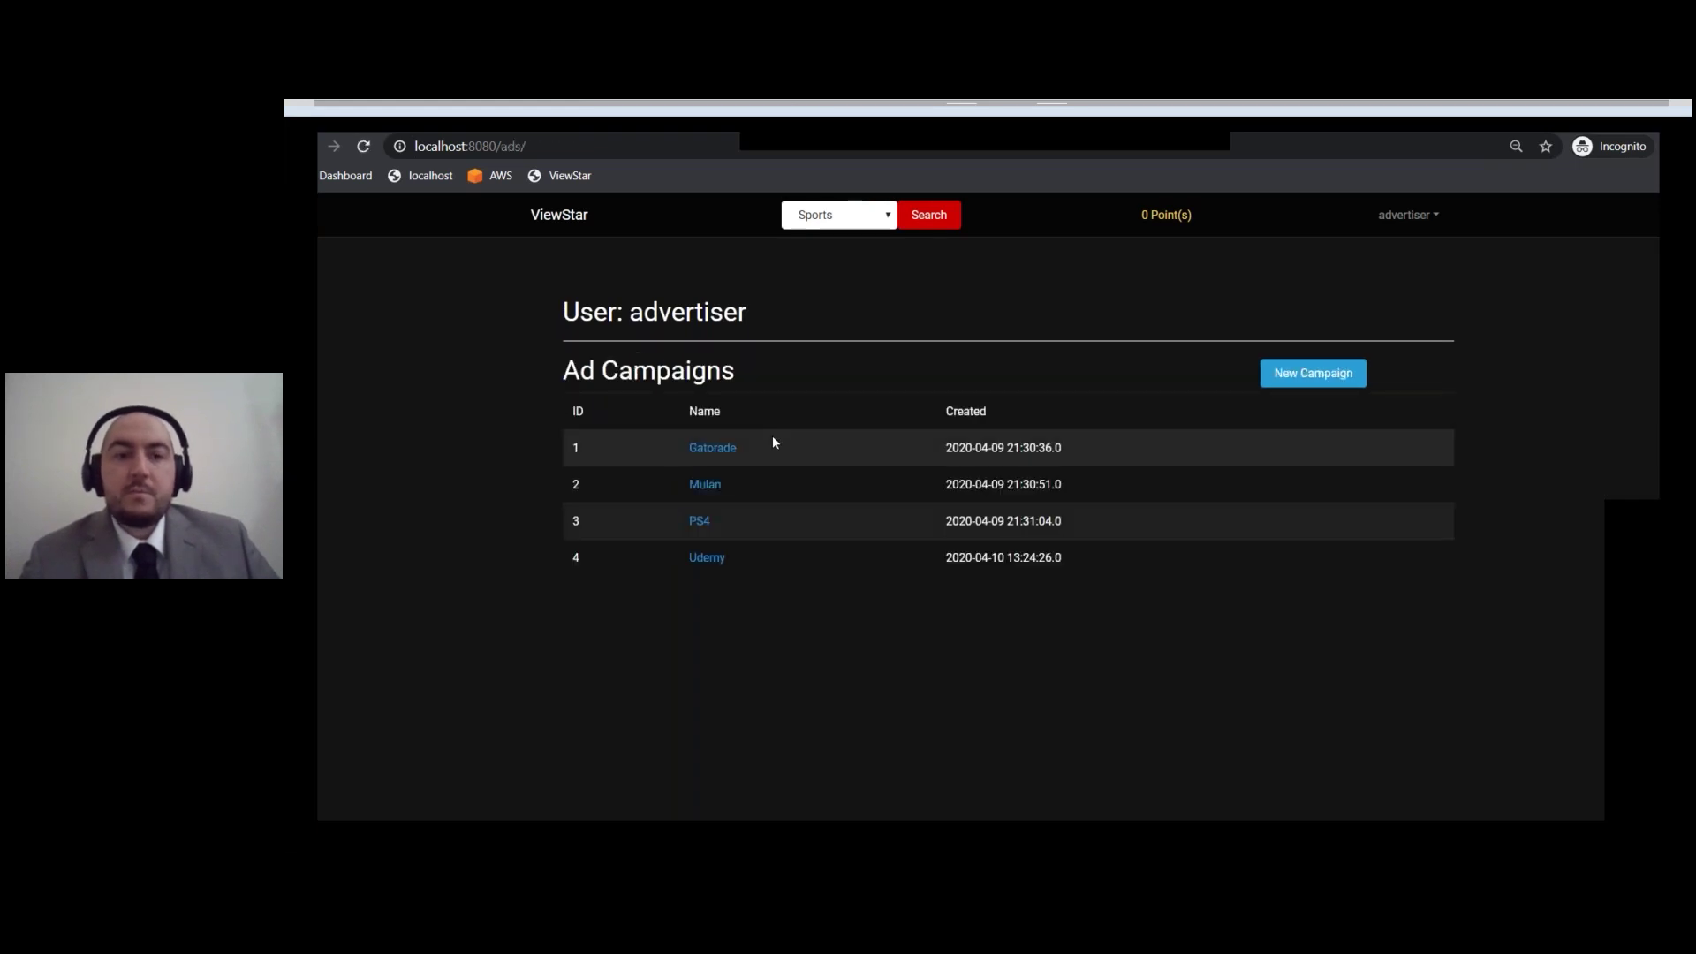
click(708, 558)
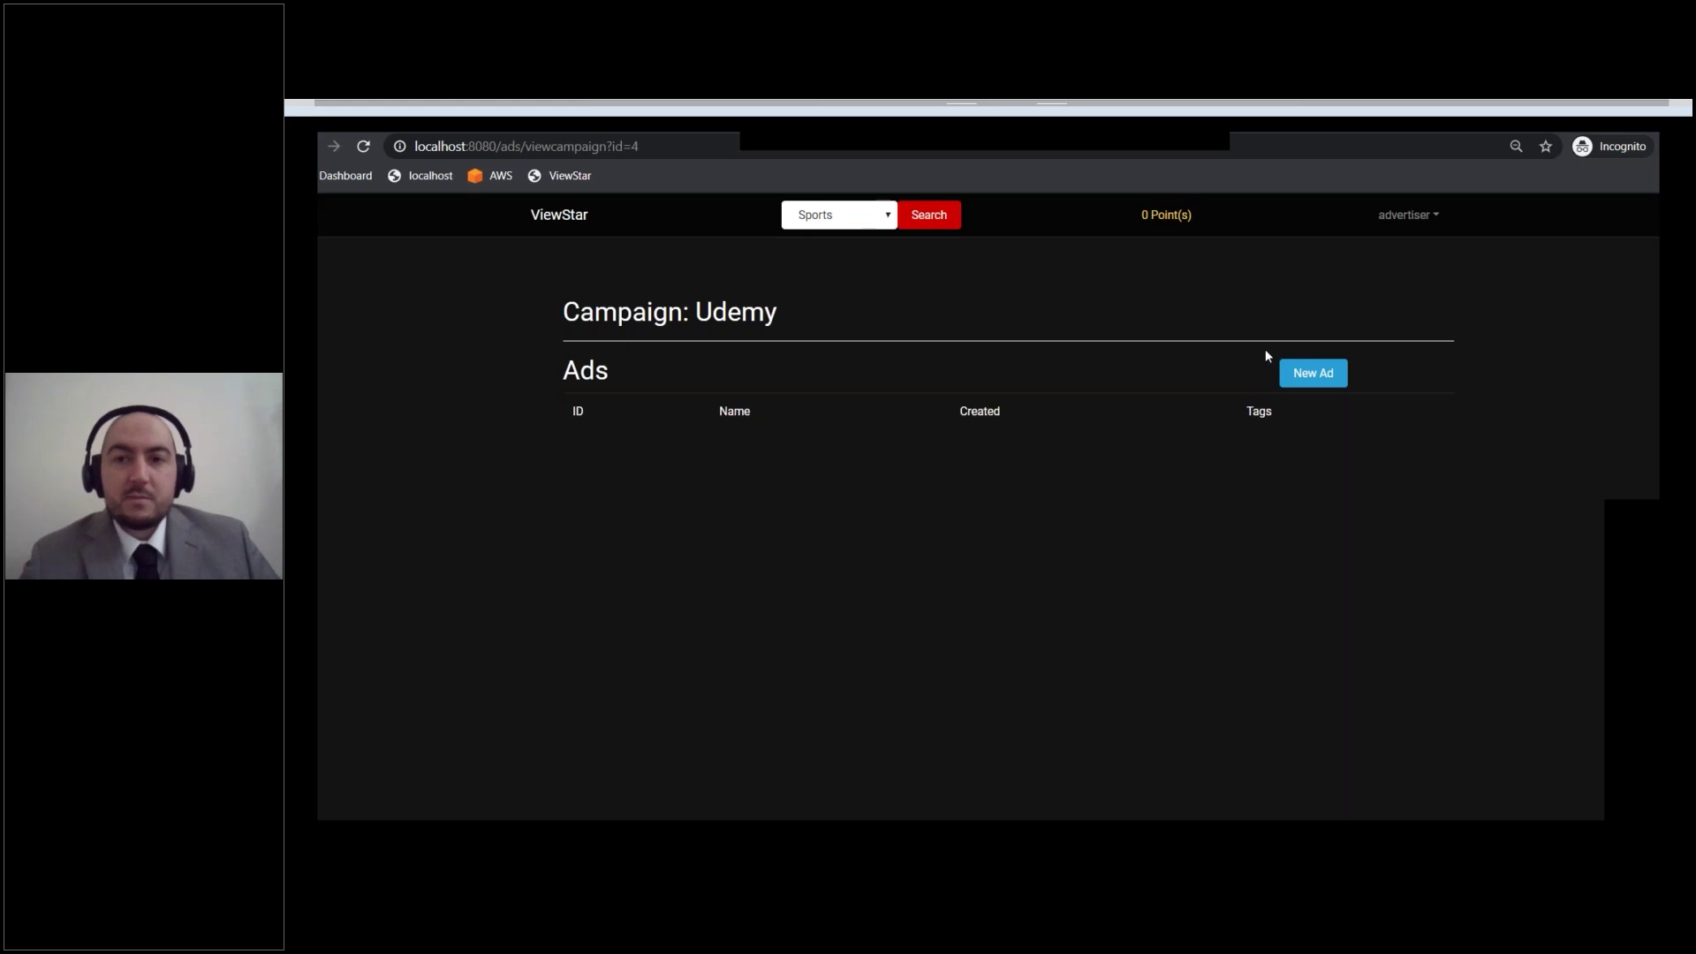
Step: Upload a new ad named Udemy, tagged Java, with the udemy.mp4 video file
click(1300, 373)
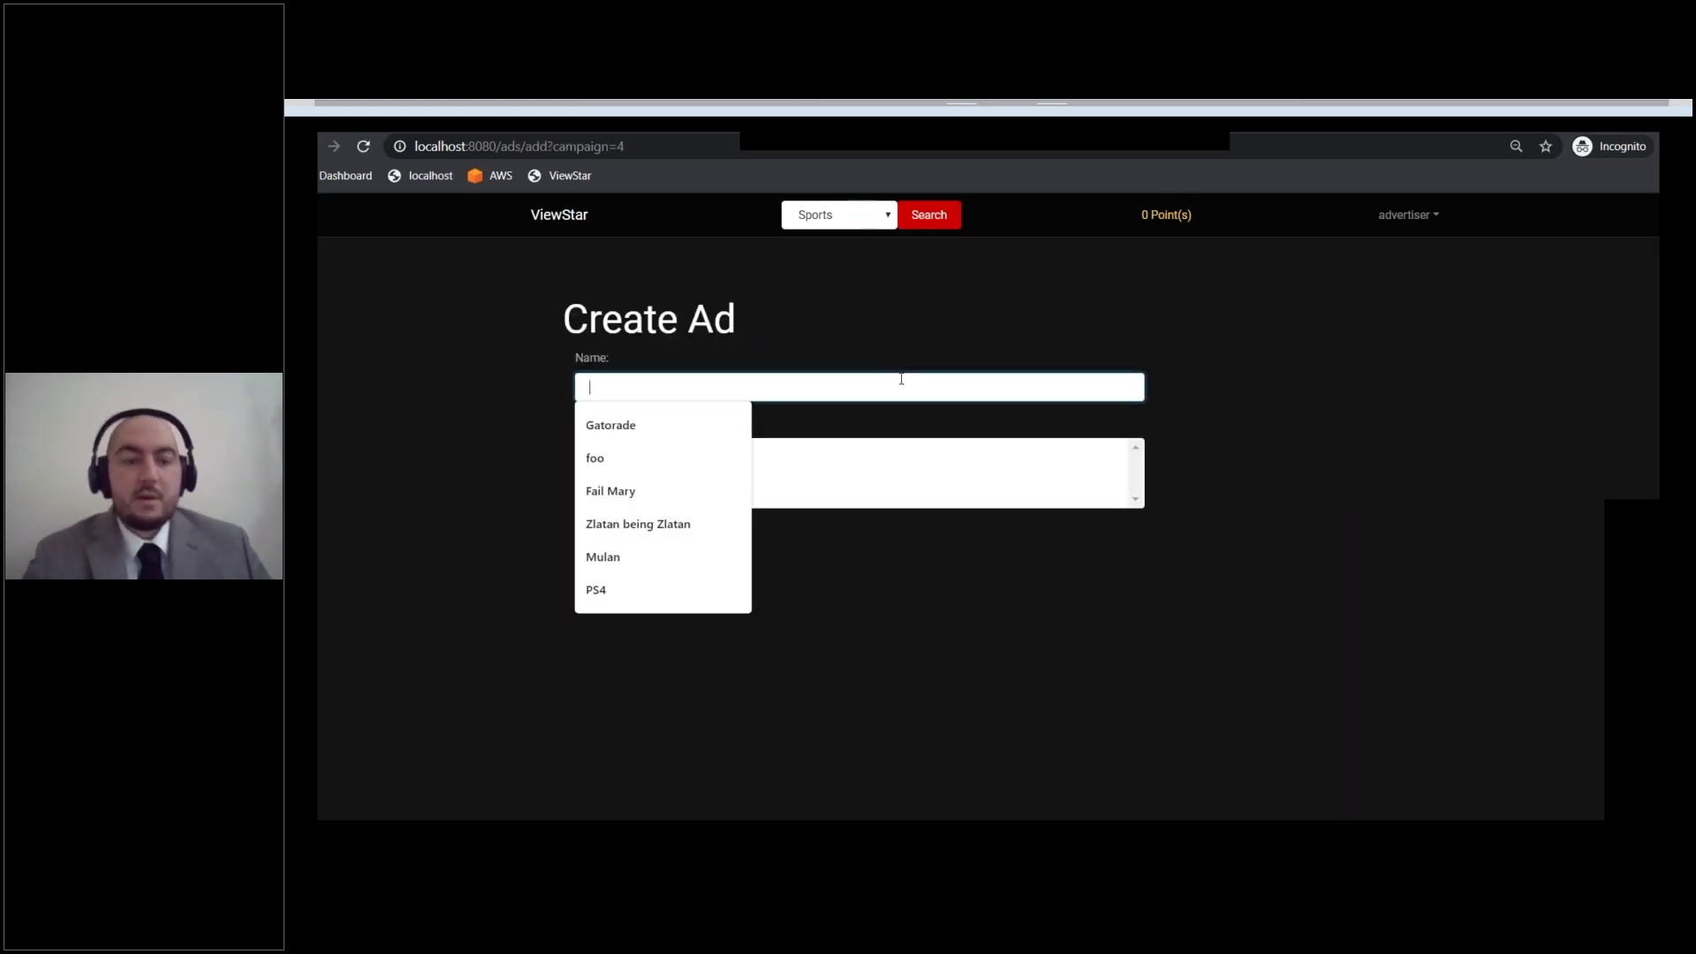
text(Udemy)
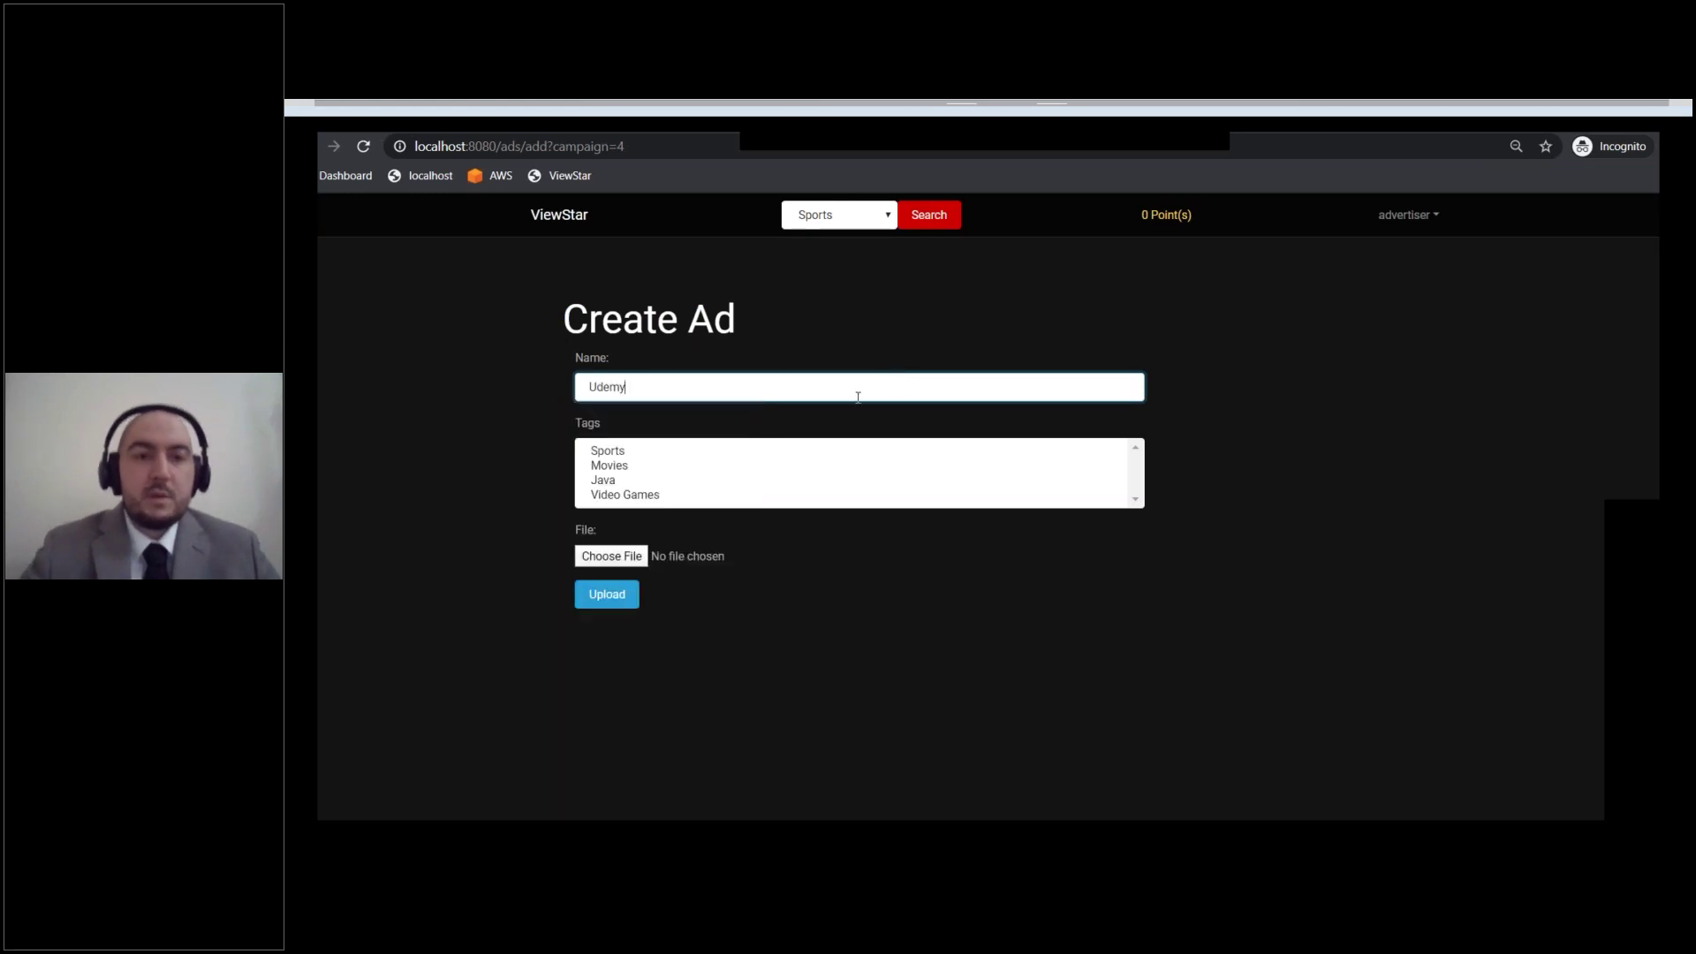
click(609, 484)
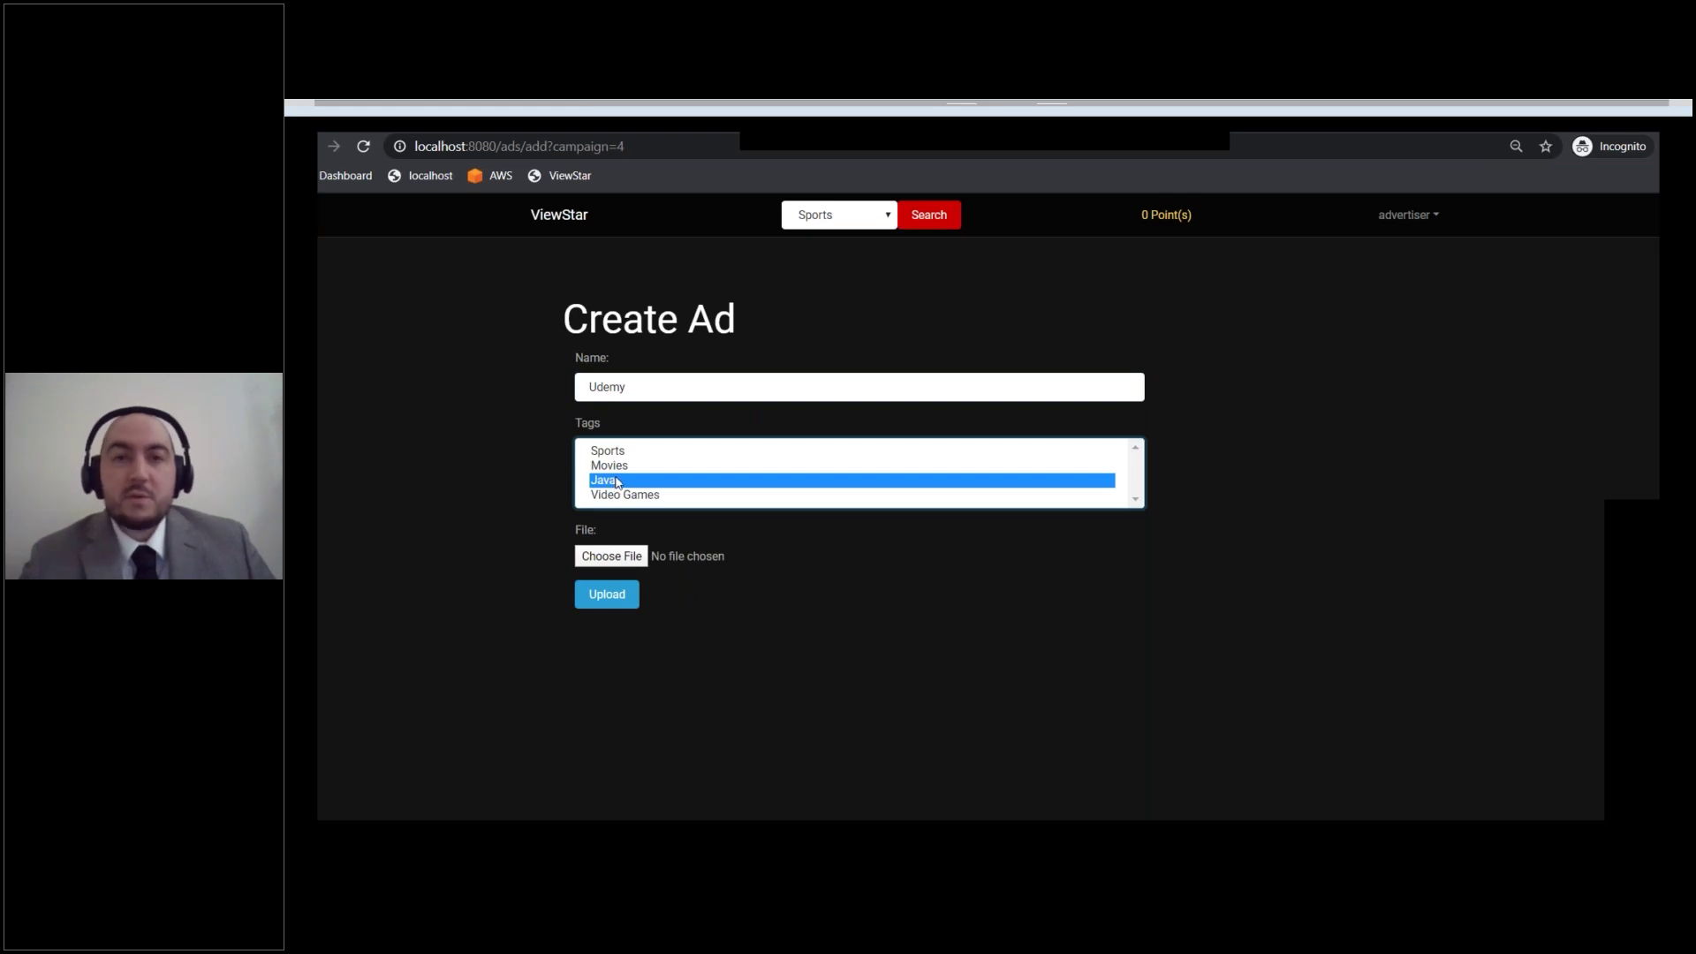
click(614, 555)
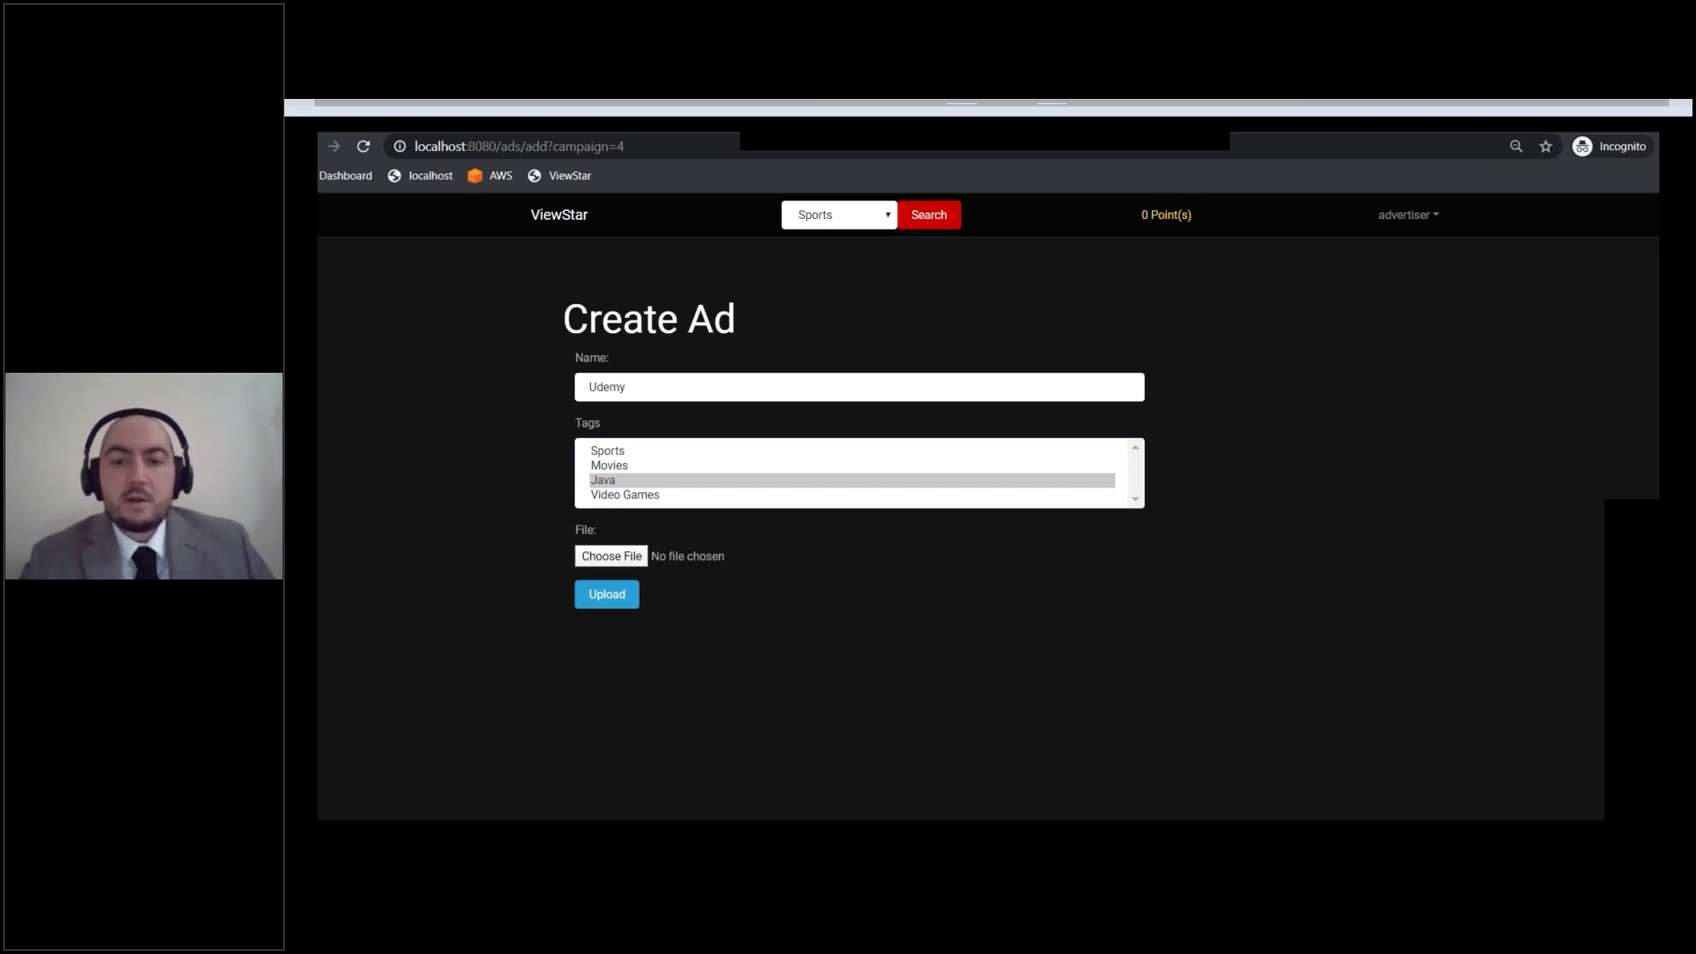
click(607, 593)
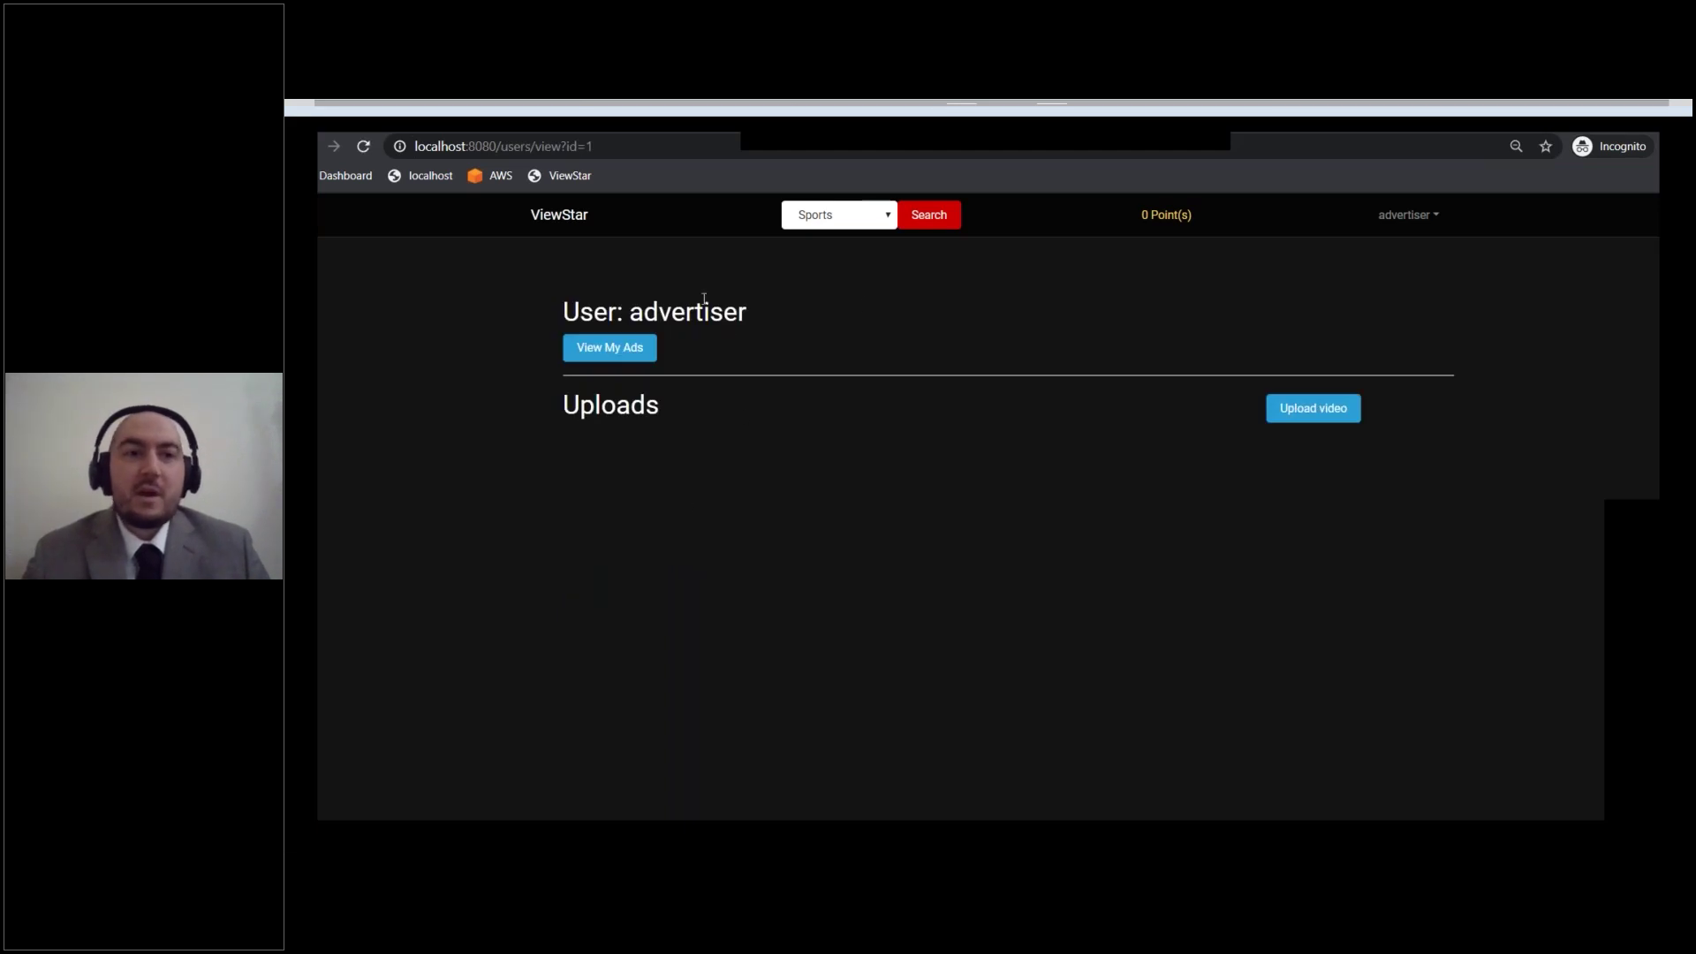
Step: Play the demo video from Recent Videos so the Udemy ad runs, then log out
click(577, 228)
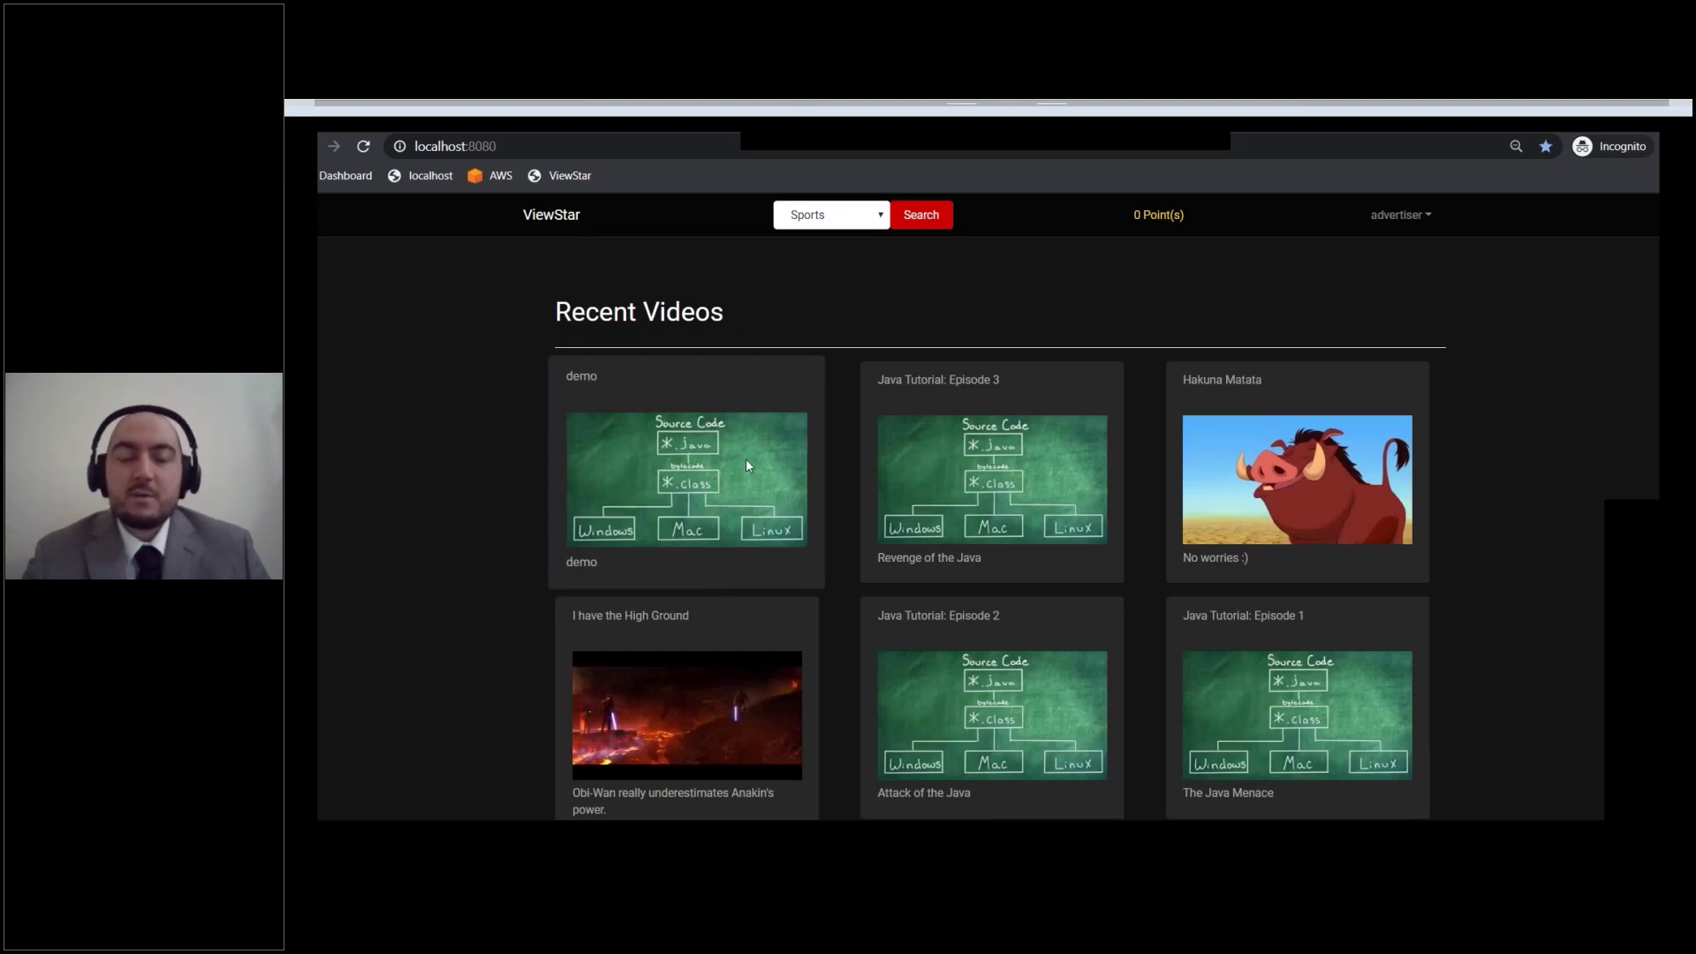
click(747, 462)
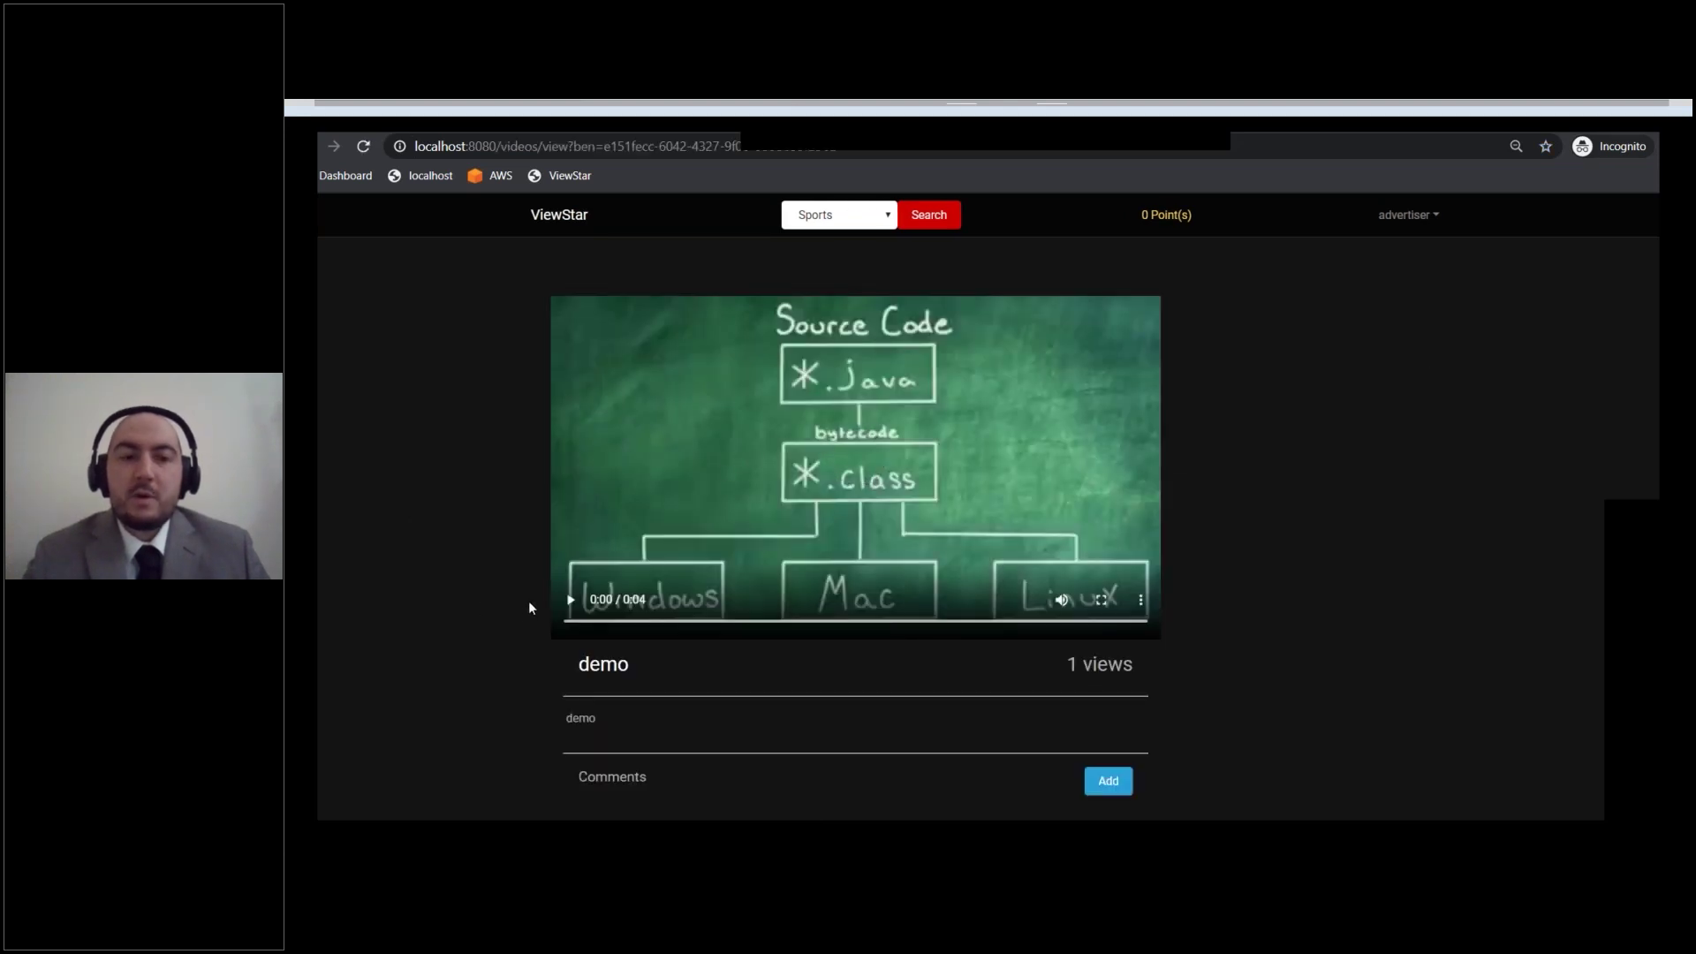
click(569, 599)
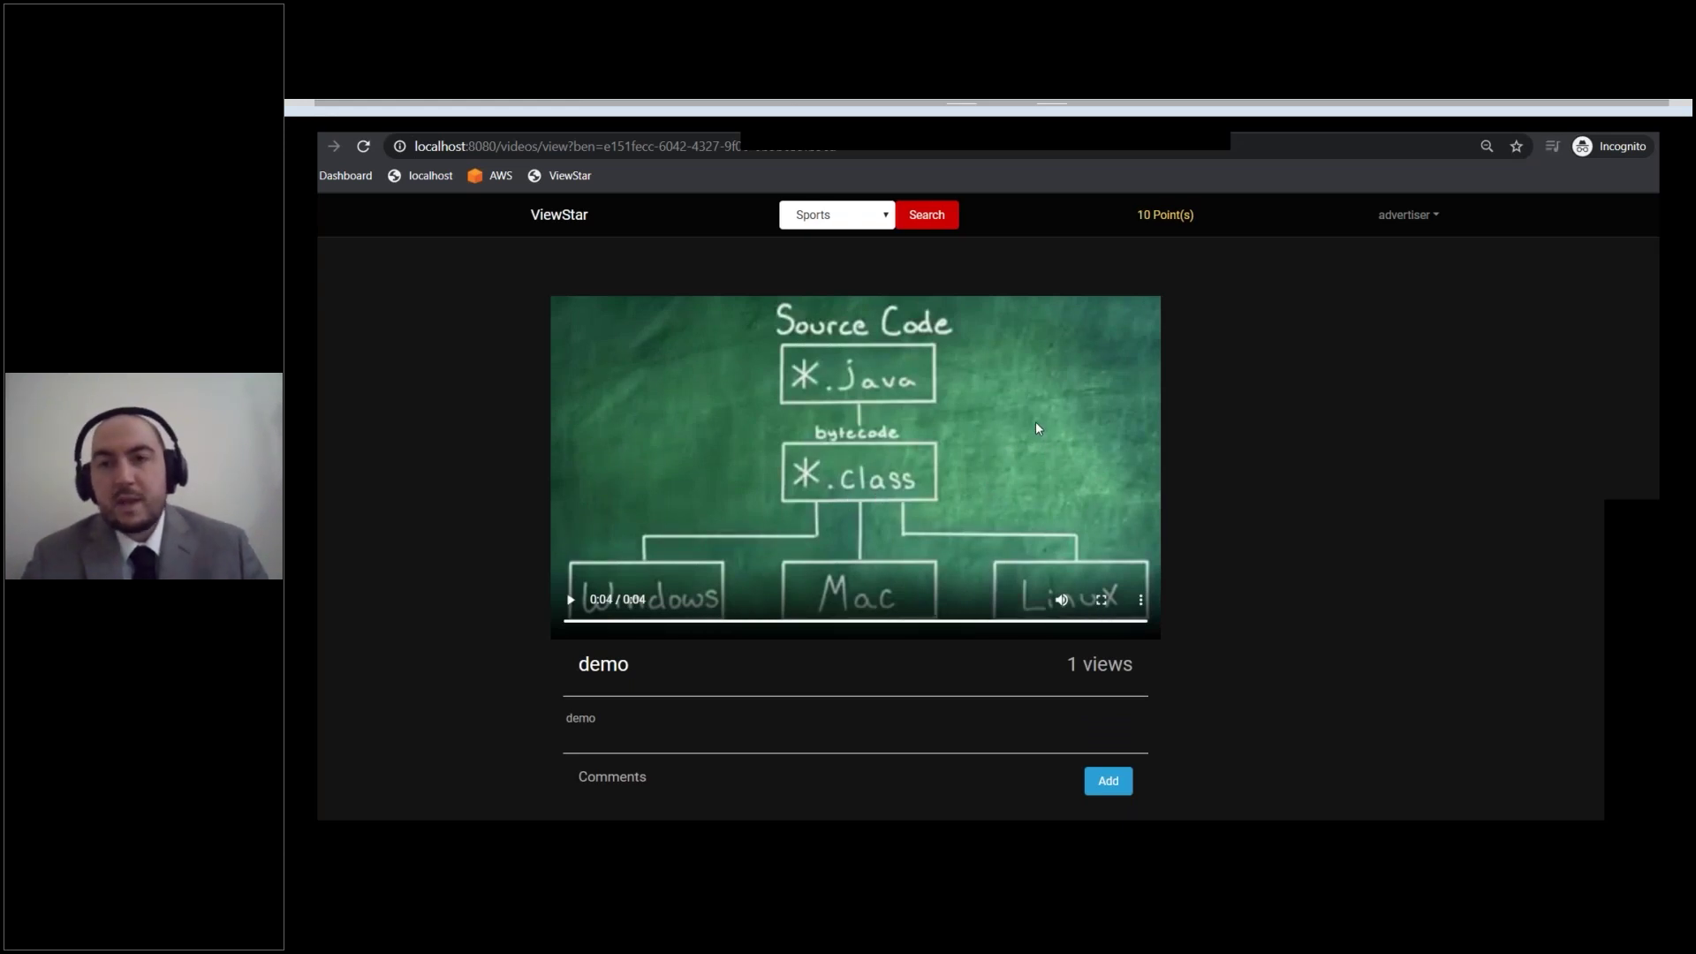
click(1428, 219)
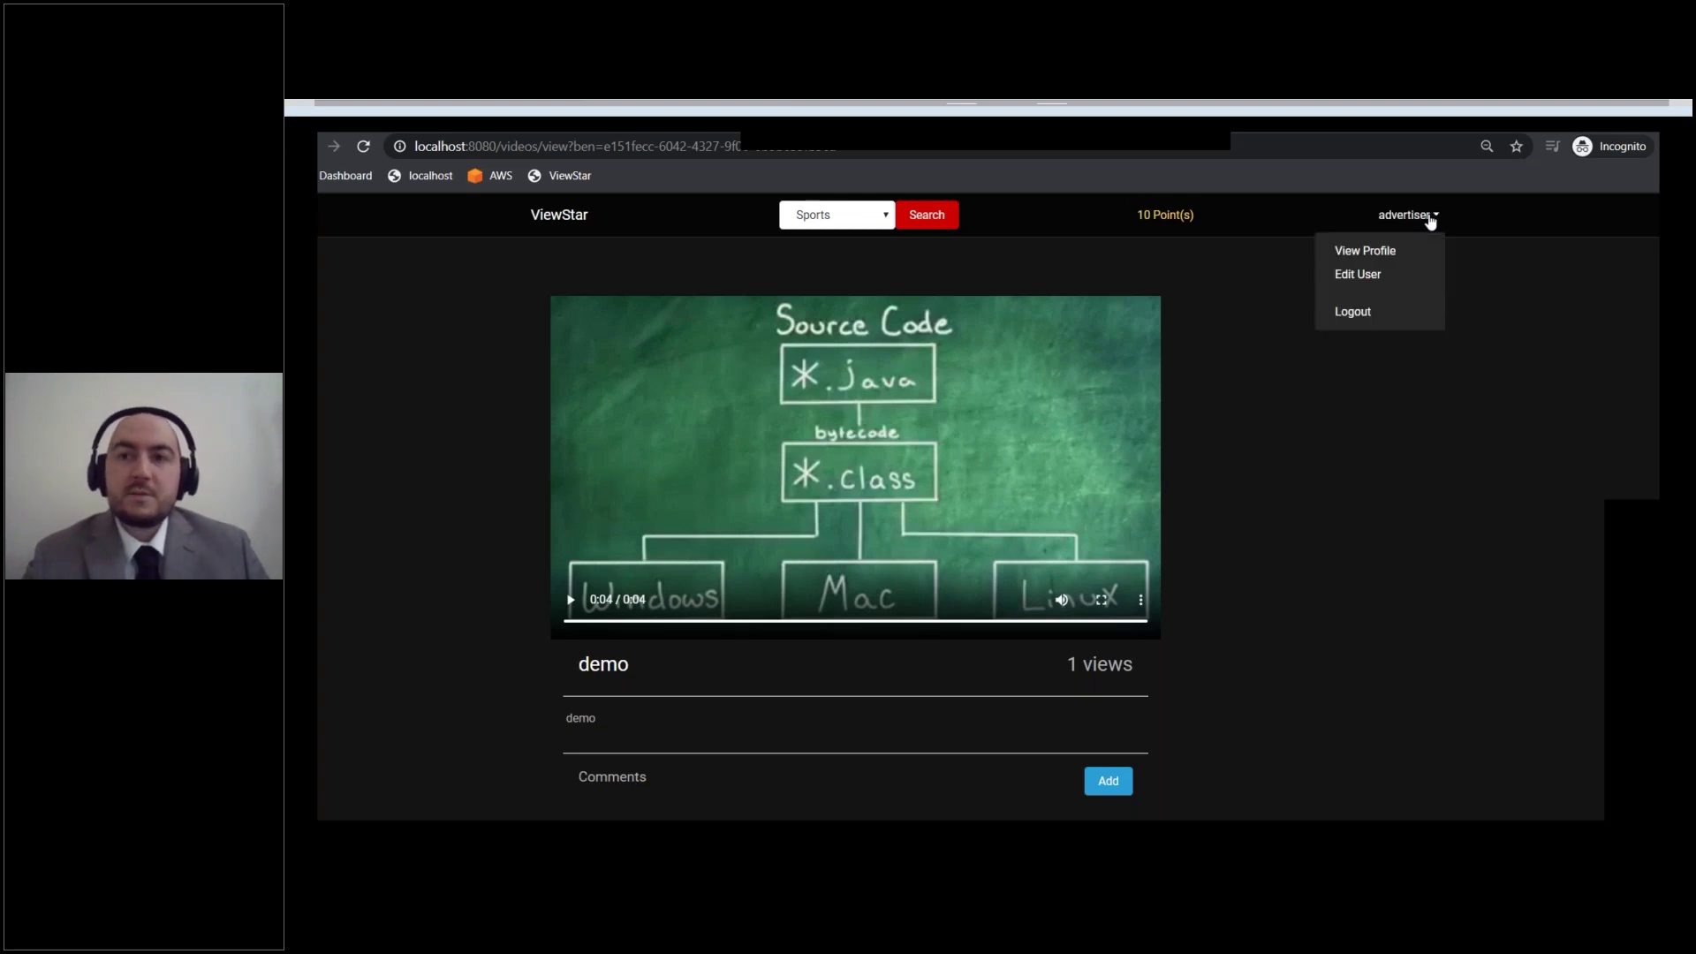
click(1376, 311)
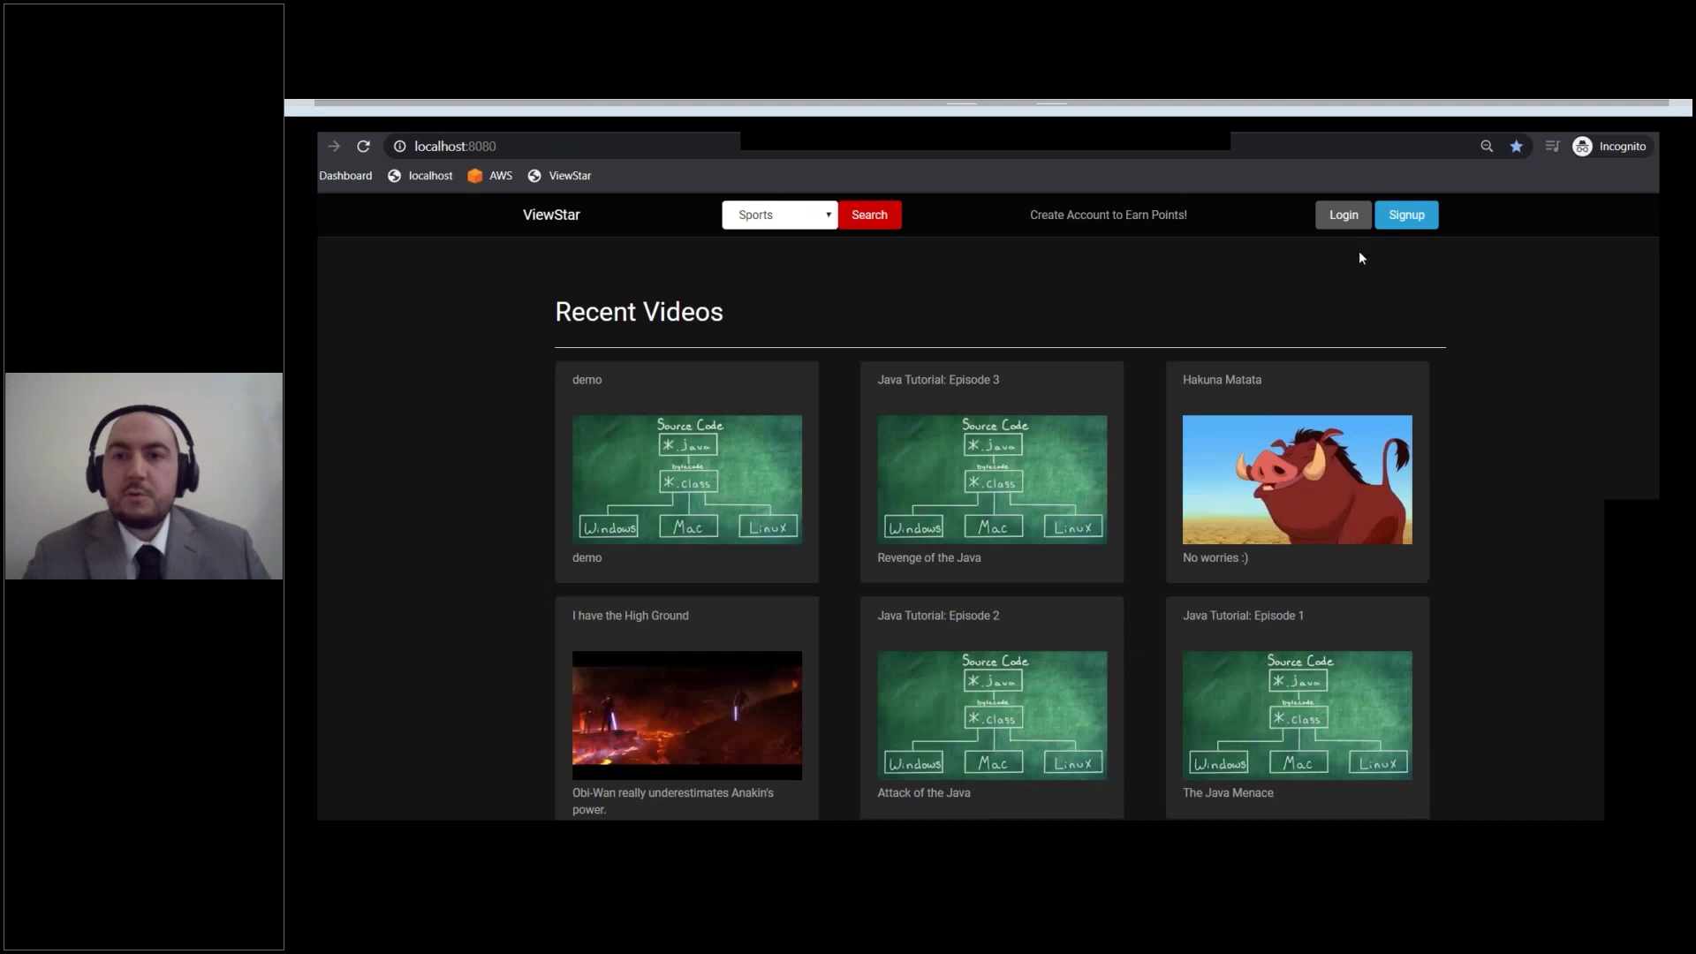
Step: Sign in with the saved viewer credentials and open the points Store showing 120 points
click(1348, 218)
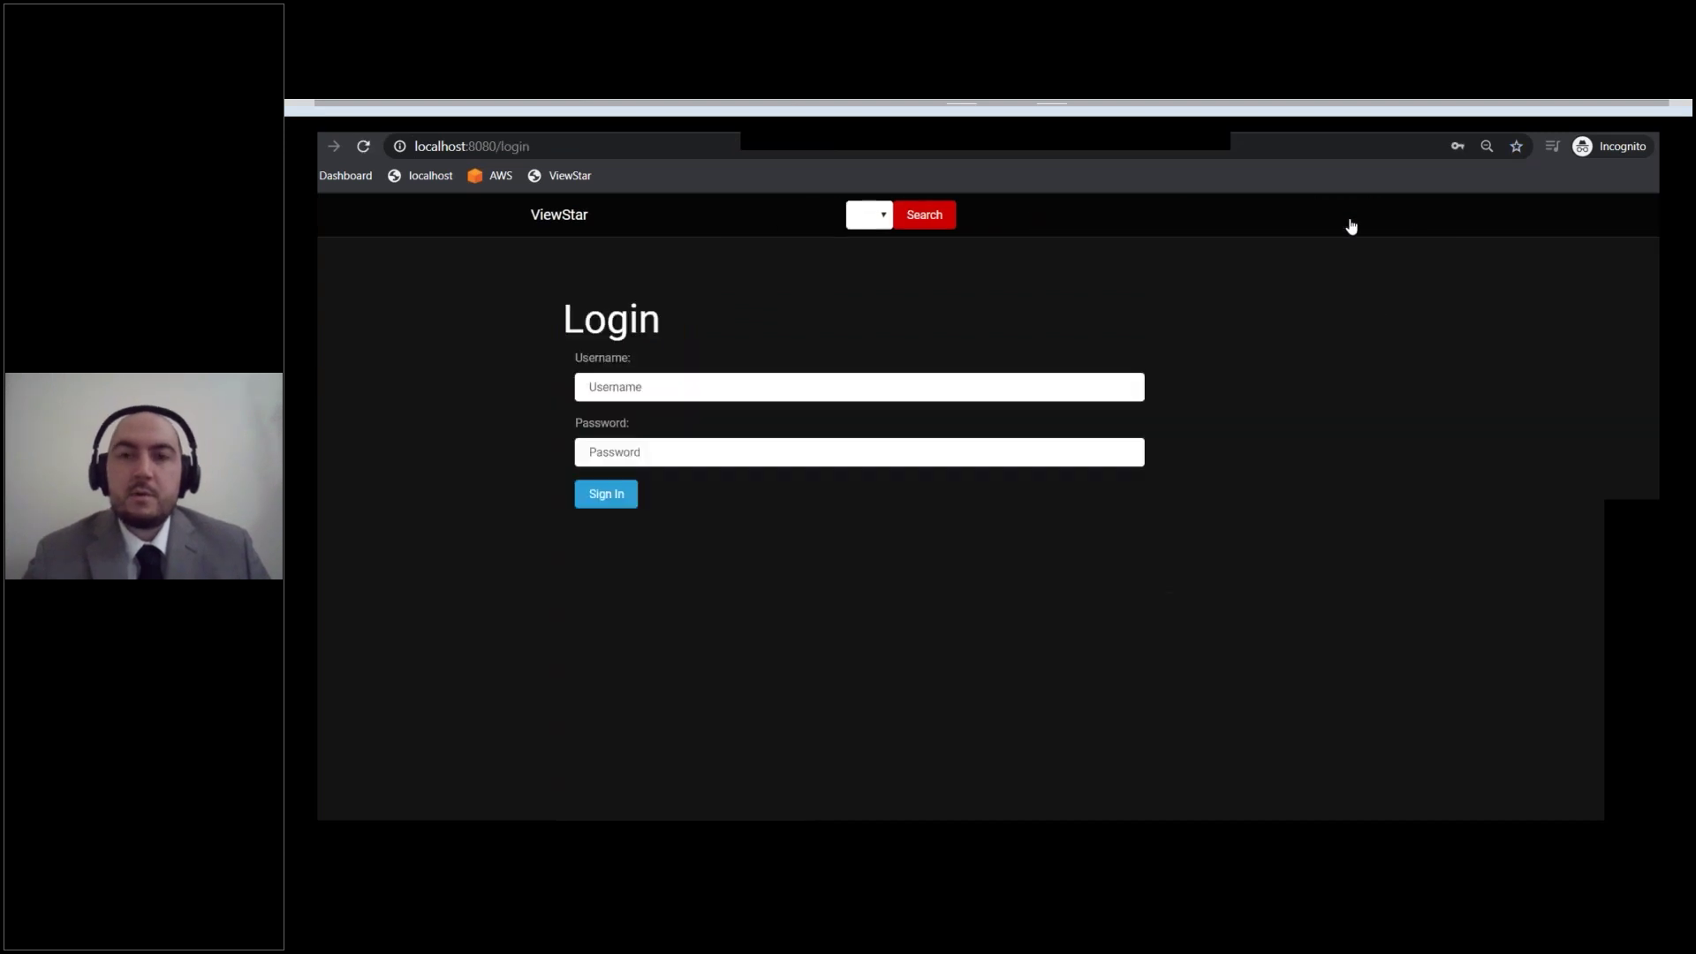
click(874, 386)
key(Down)
key(Down)
key(Down)
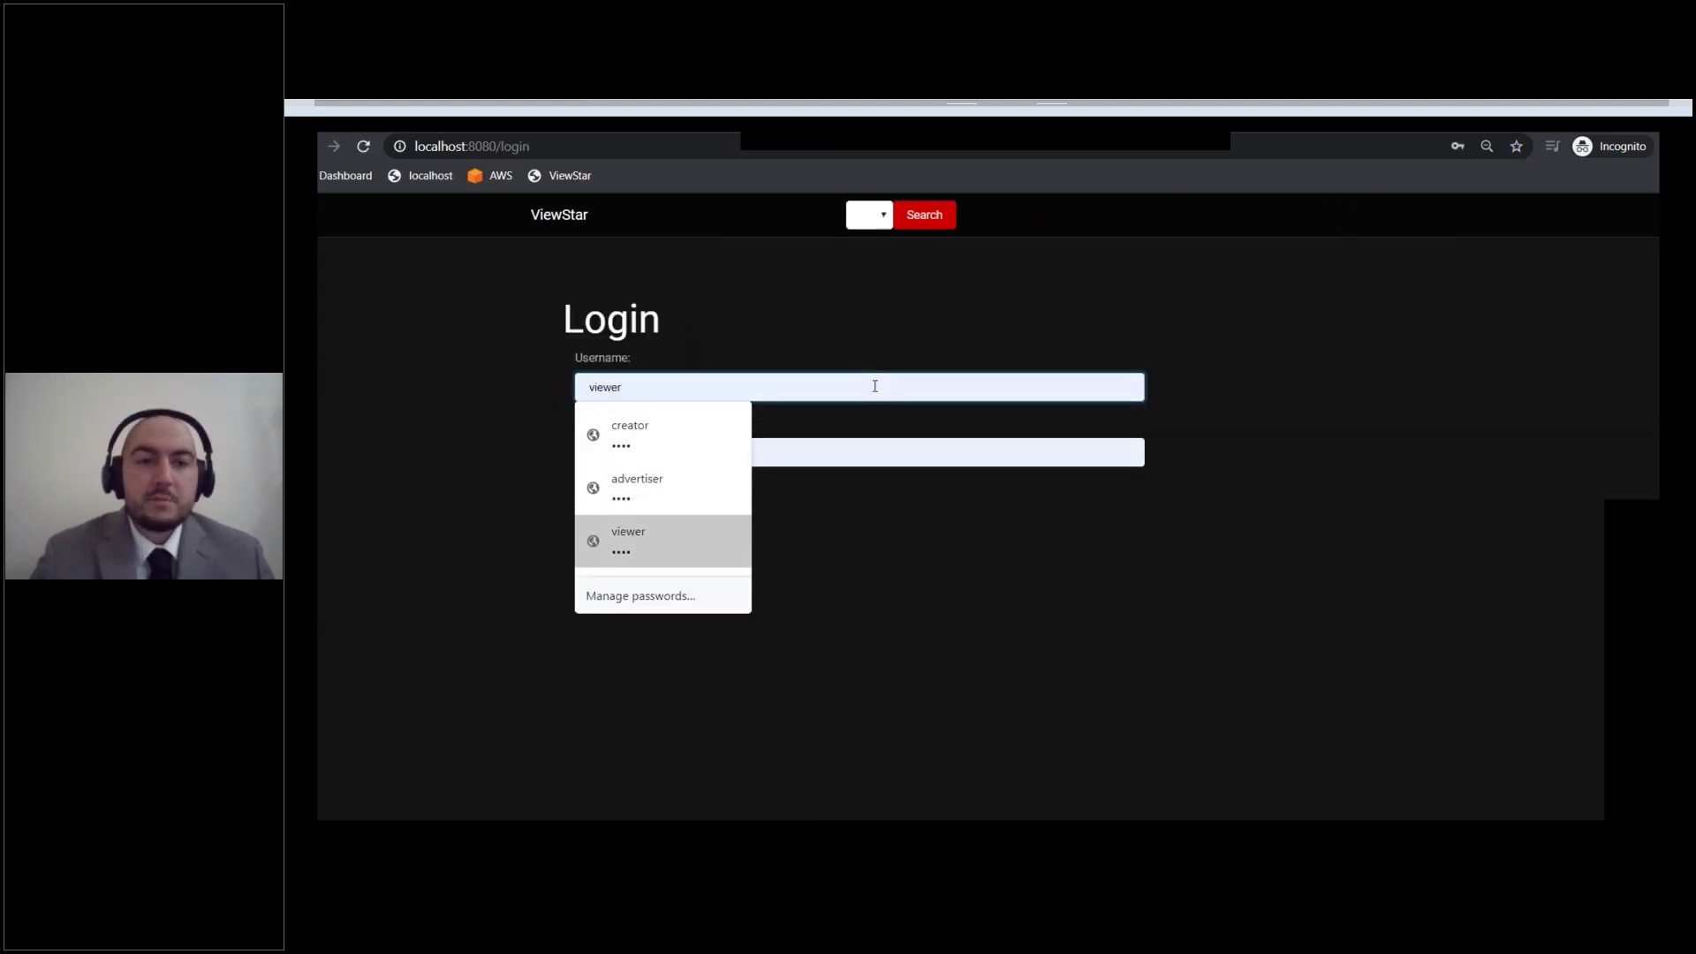
key(Return)
click(591, 500)
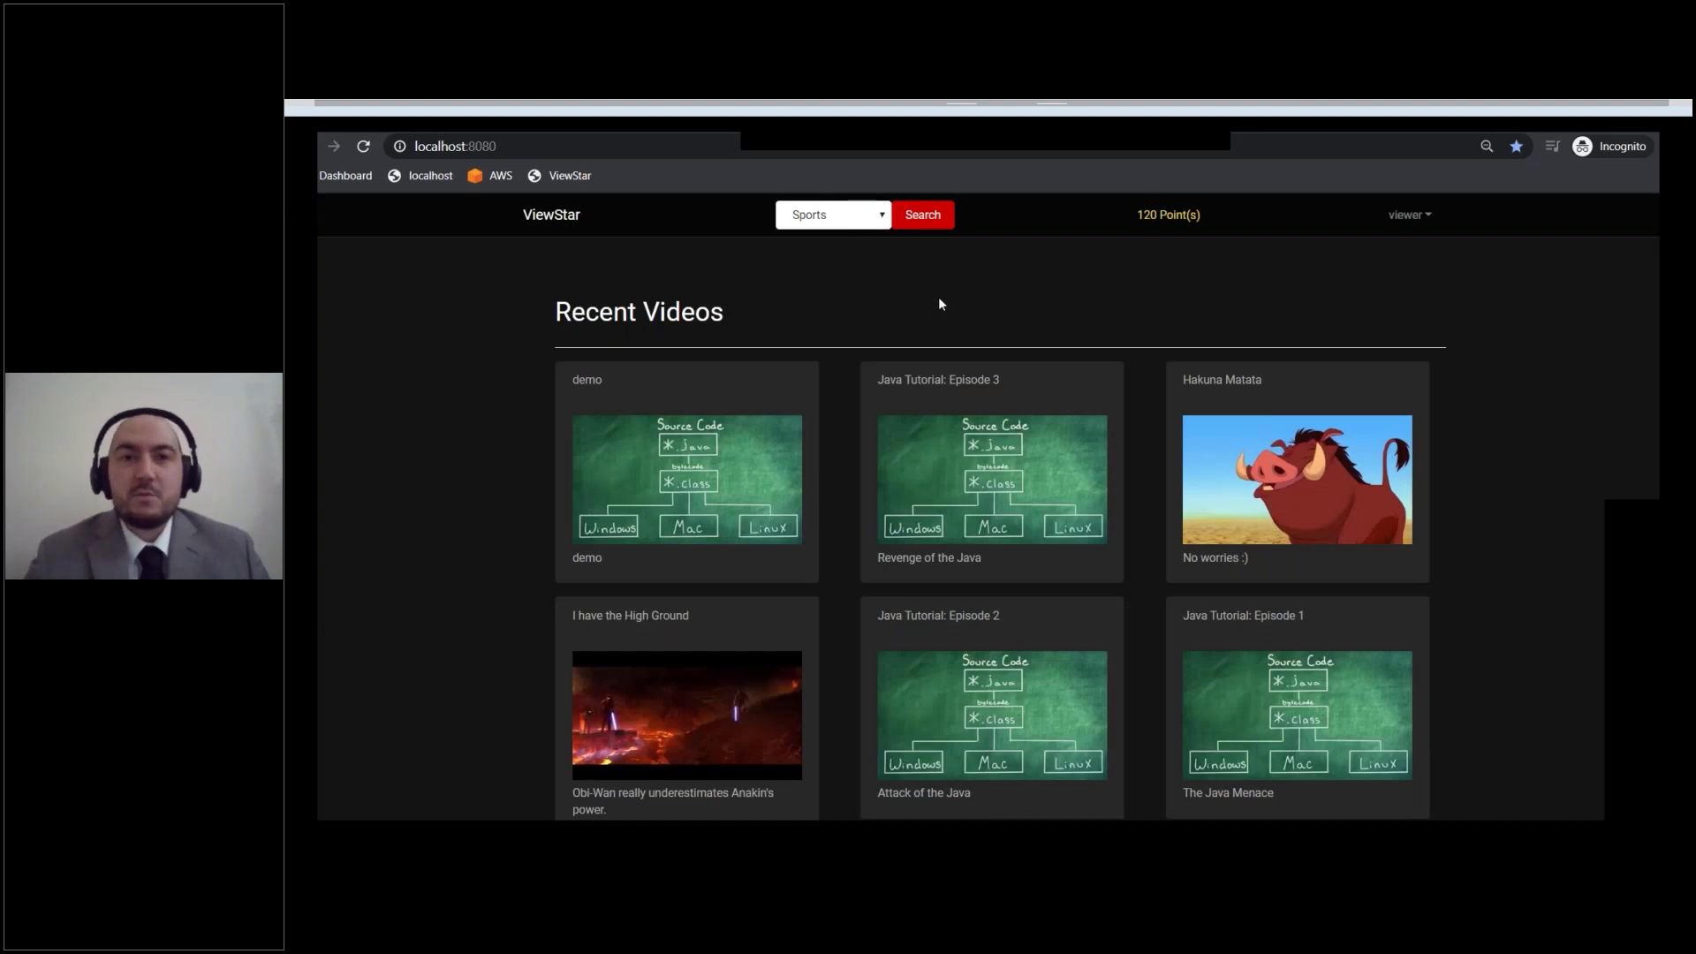
click(1169, 216)
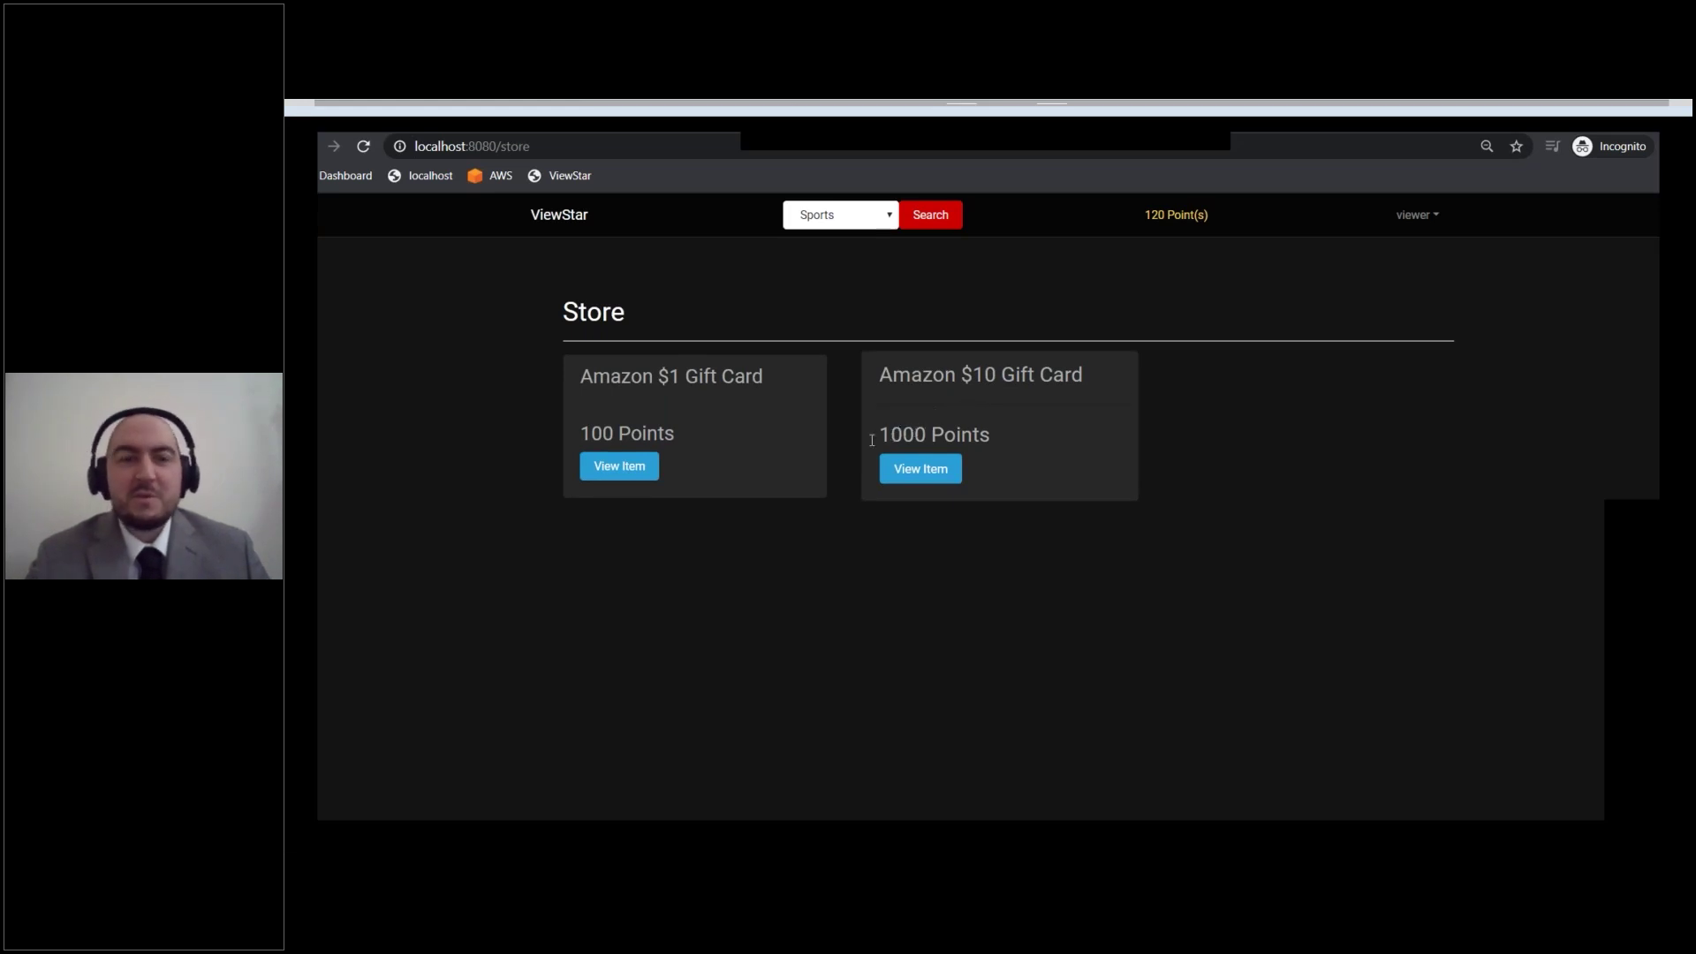
Step: Purchase the Amazon $1 Gift Card for 100 points and check the success message
click(629, 477)
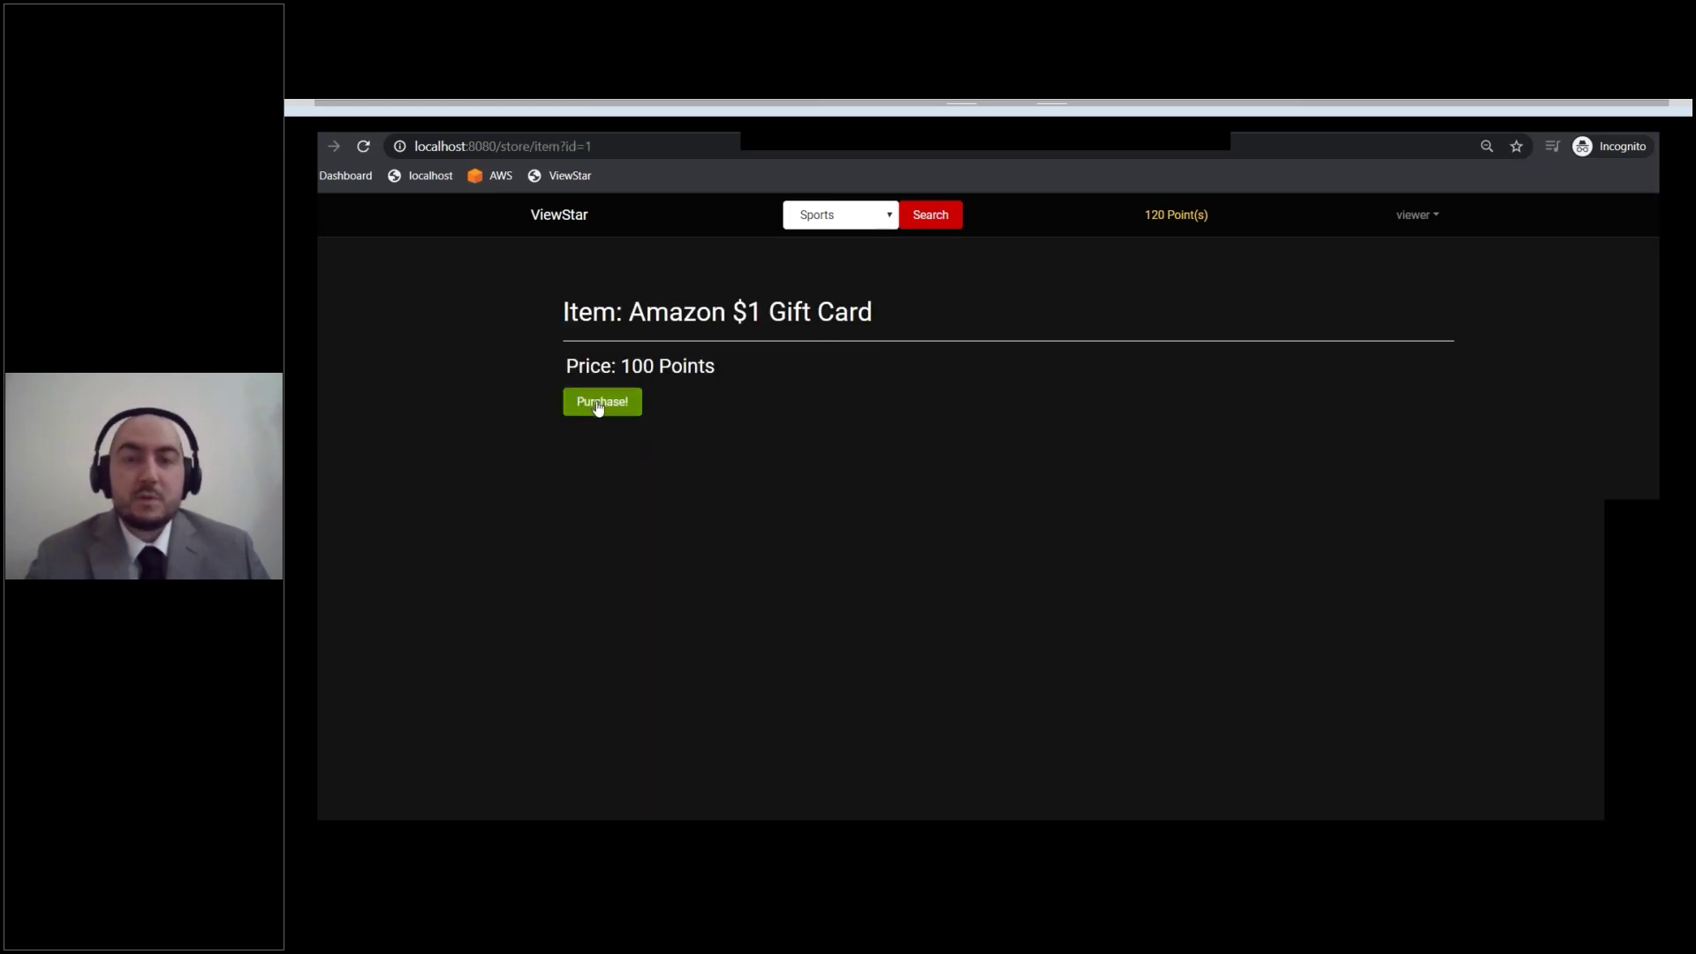
click(598, 406)
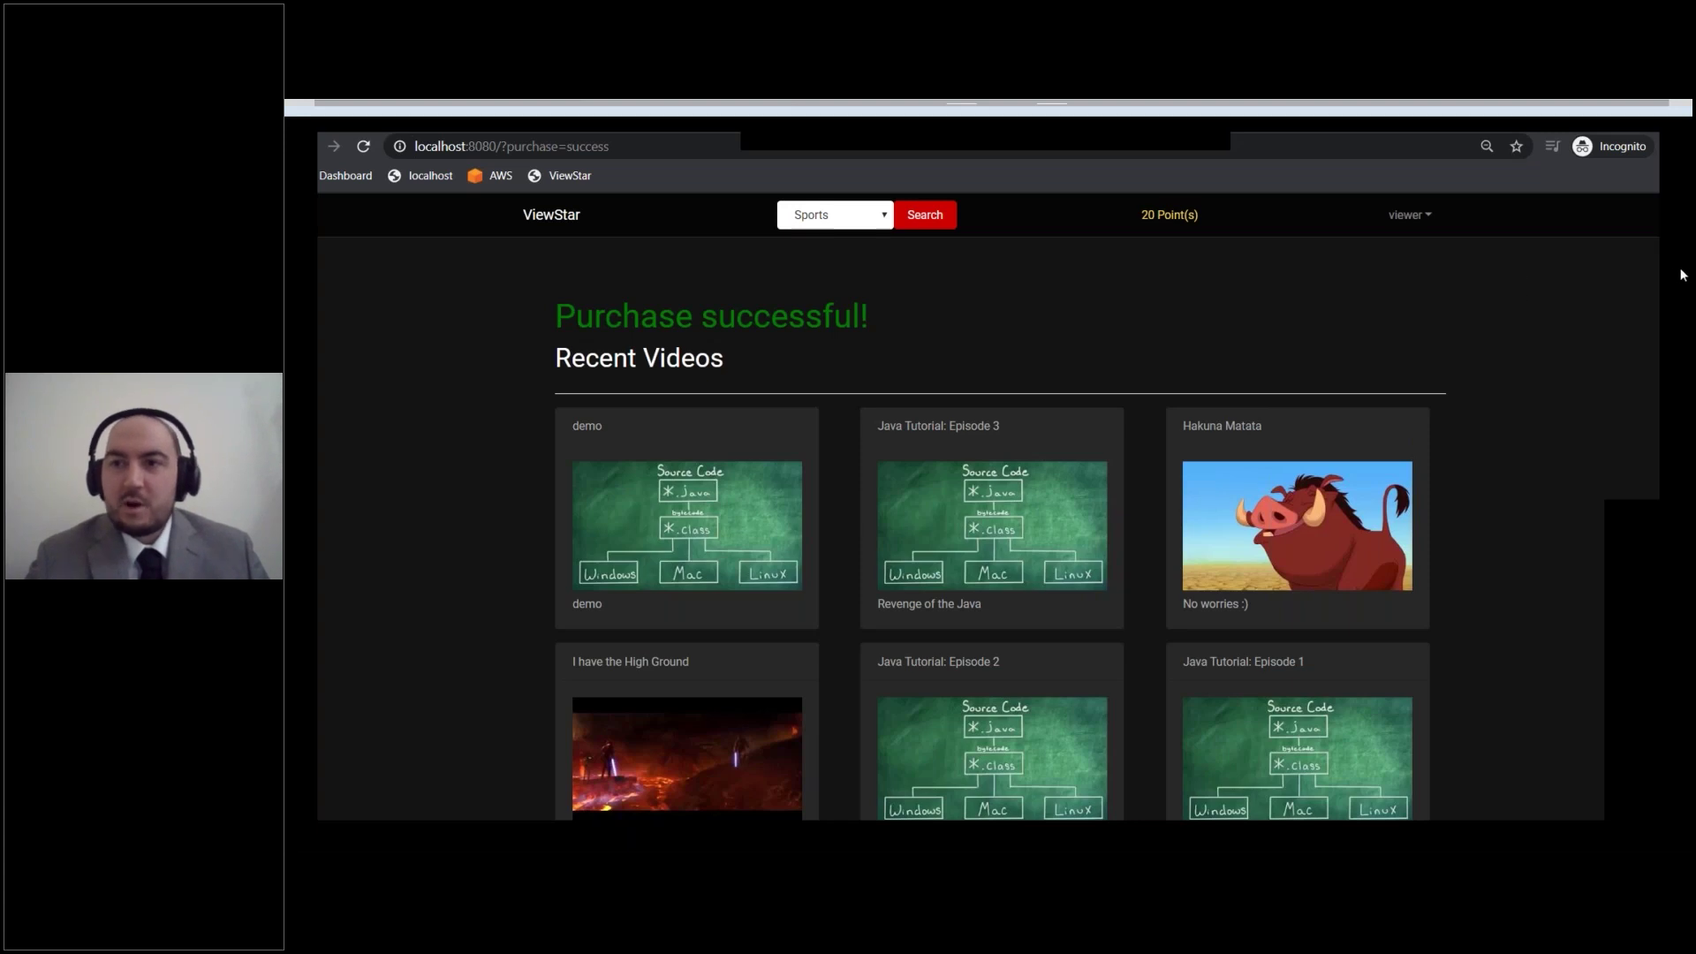
scroll(1682, 309, down, 1)
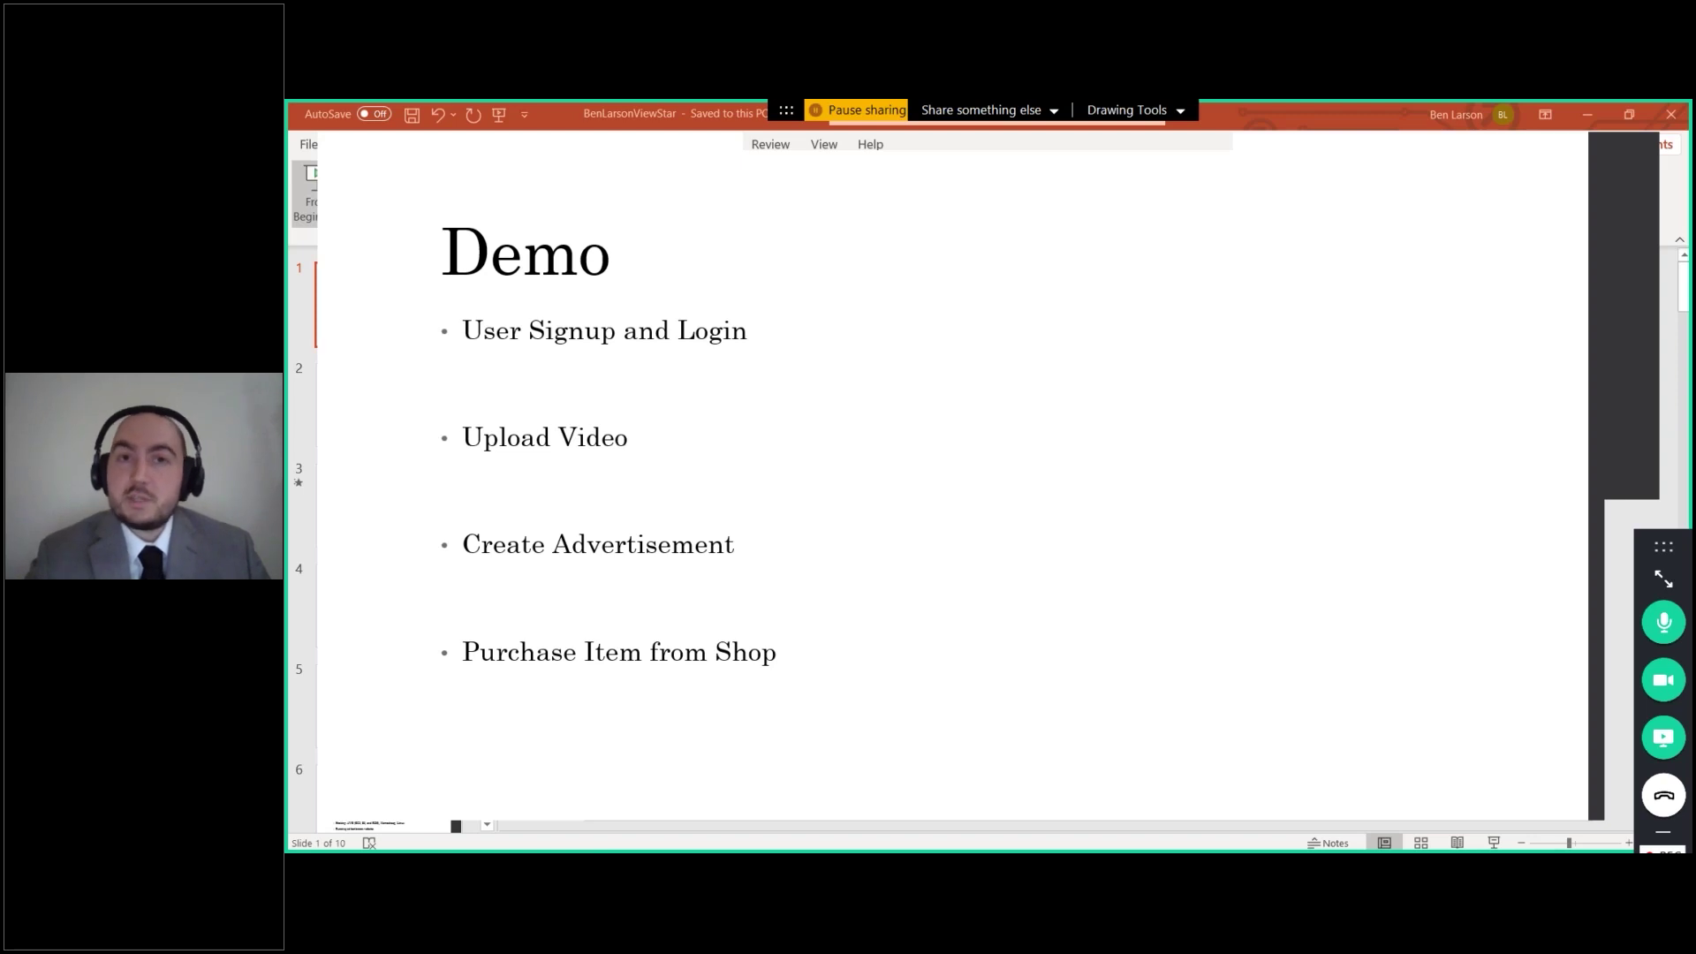
Step: Advance to the Technologies slide and focus the Ubuntu server console
key(Right)
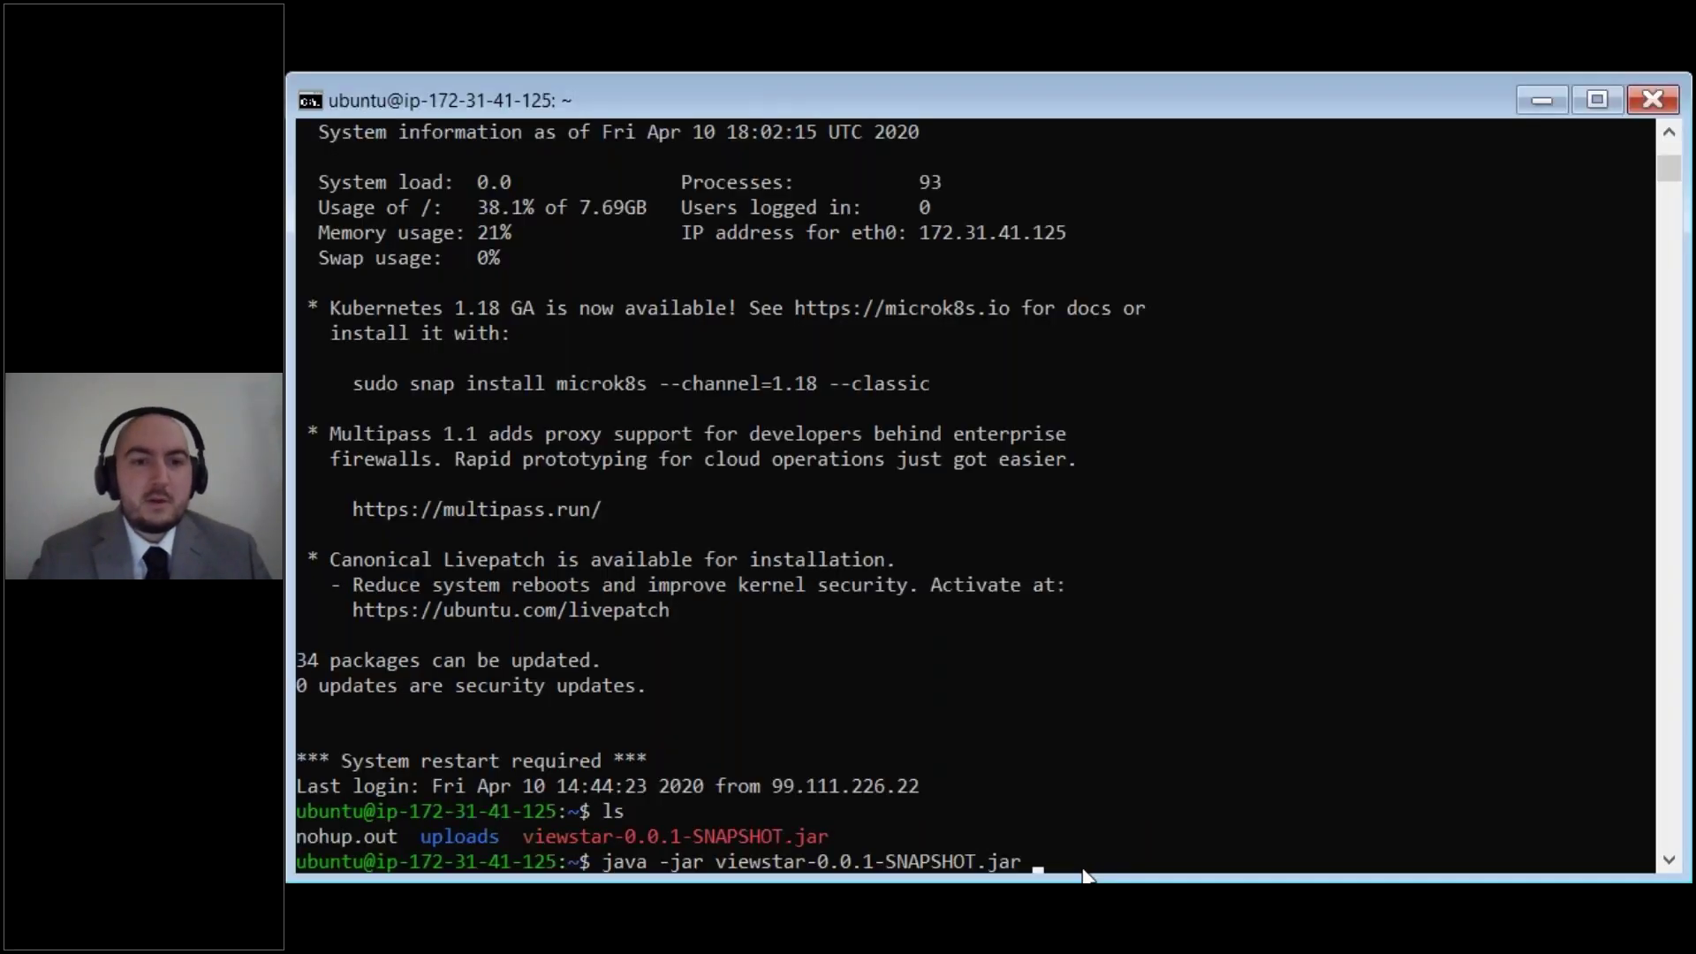
click(1084, 874)
Step: Run java -jar viewstar-0.0.1-SNAPSHOT.jar in the console to start the ViewStar server
key(Return)
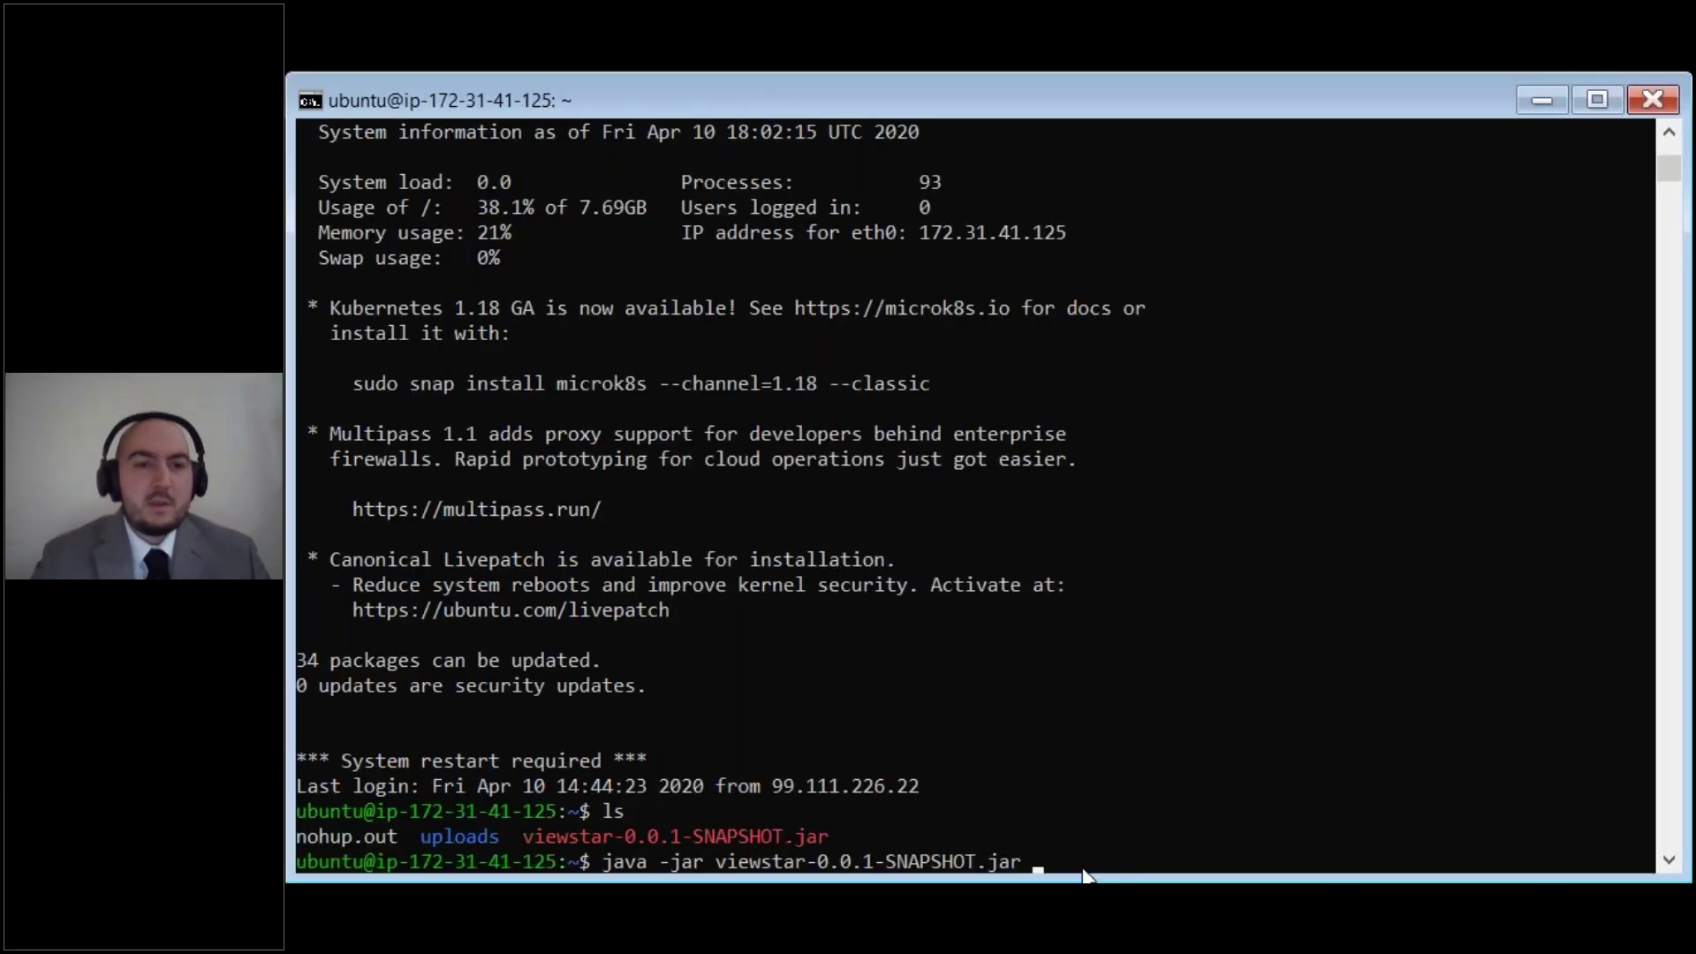
click(1051, 864)
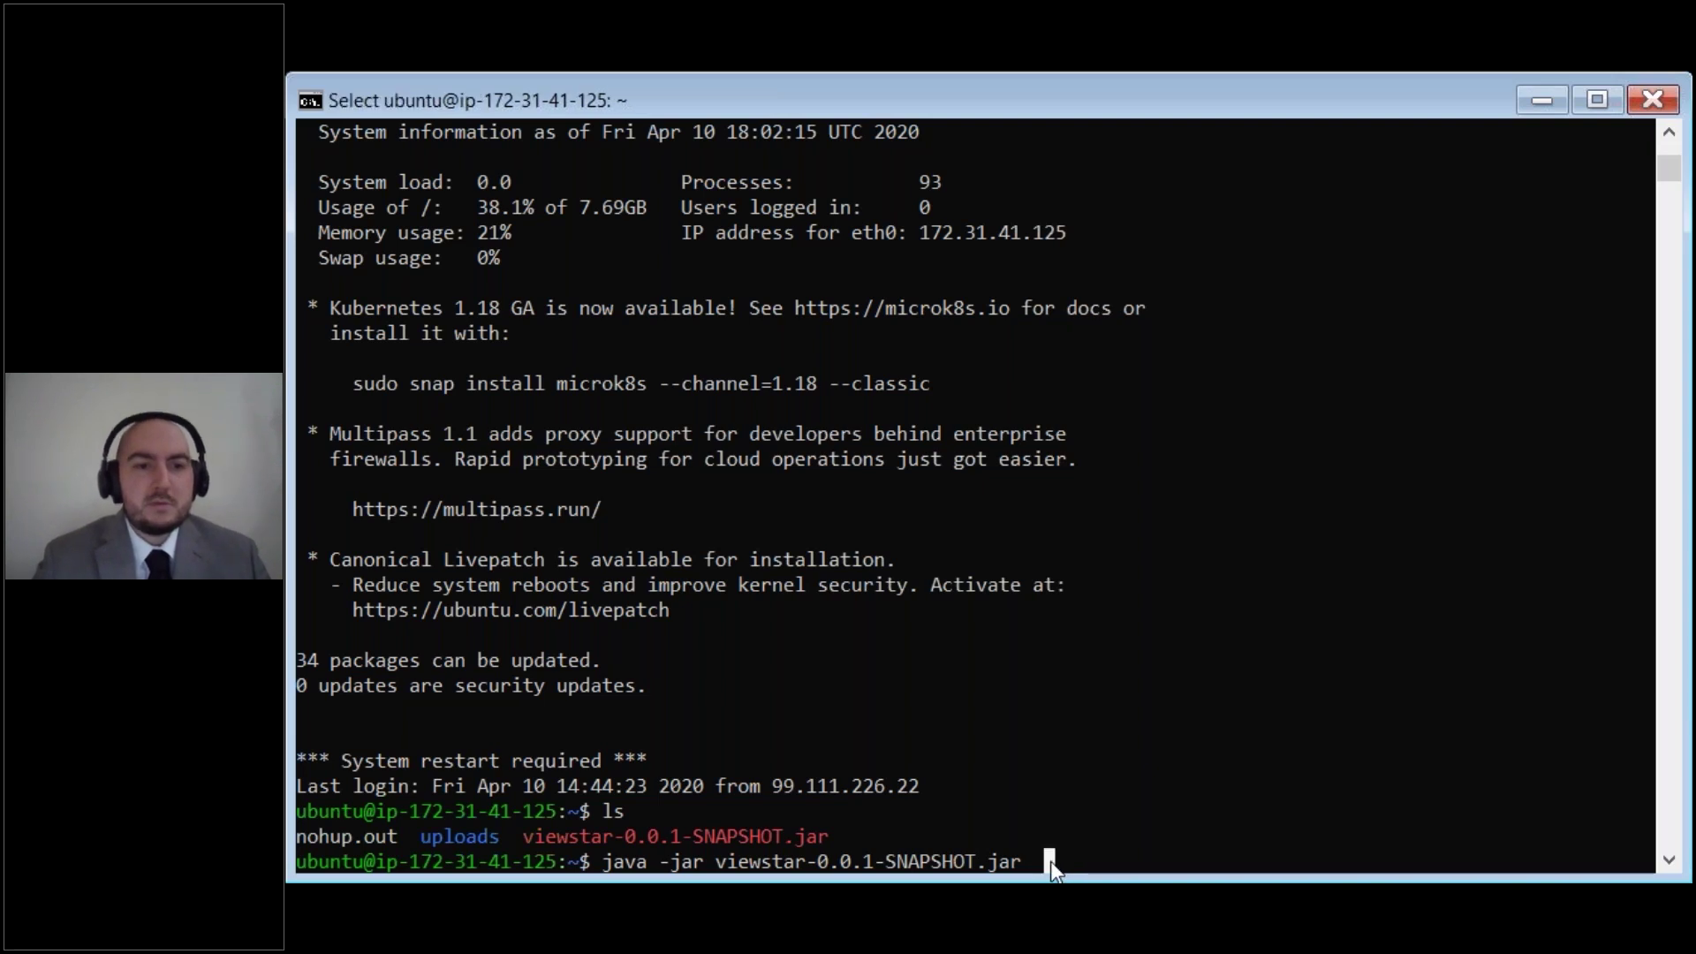
key(Return)
click(1037, 862)
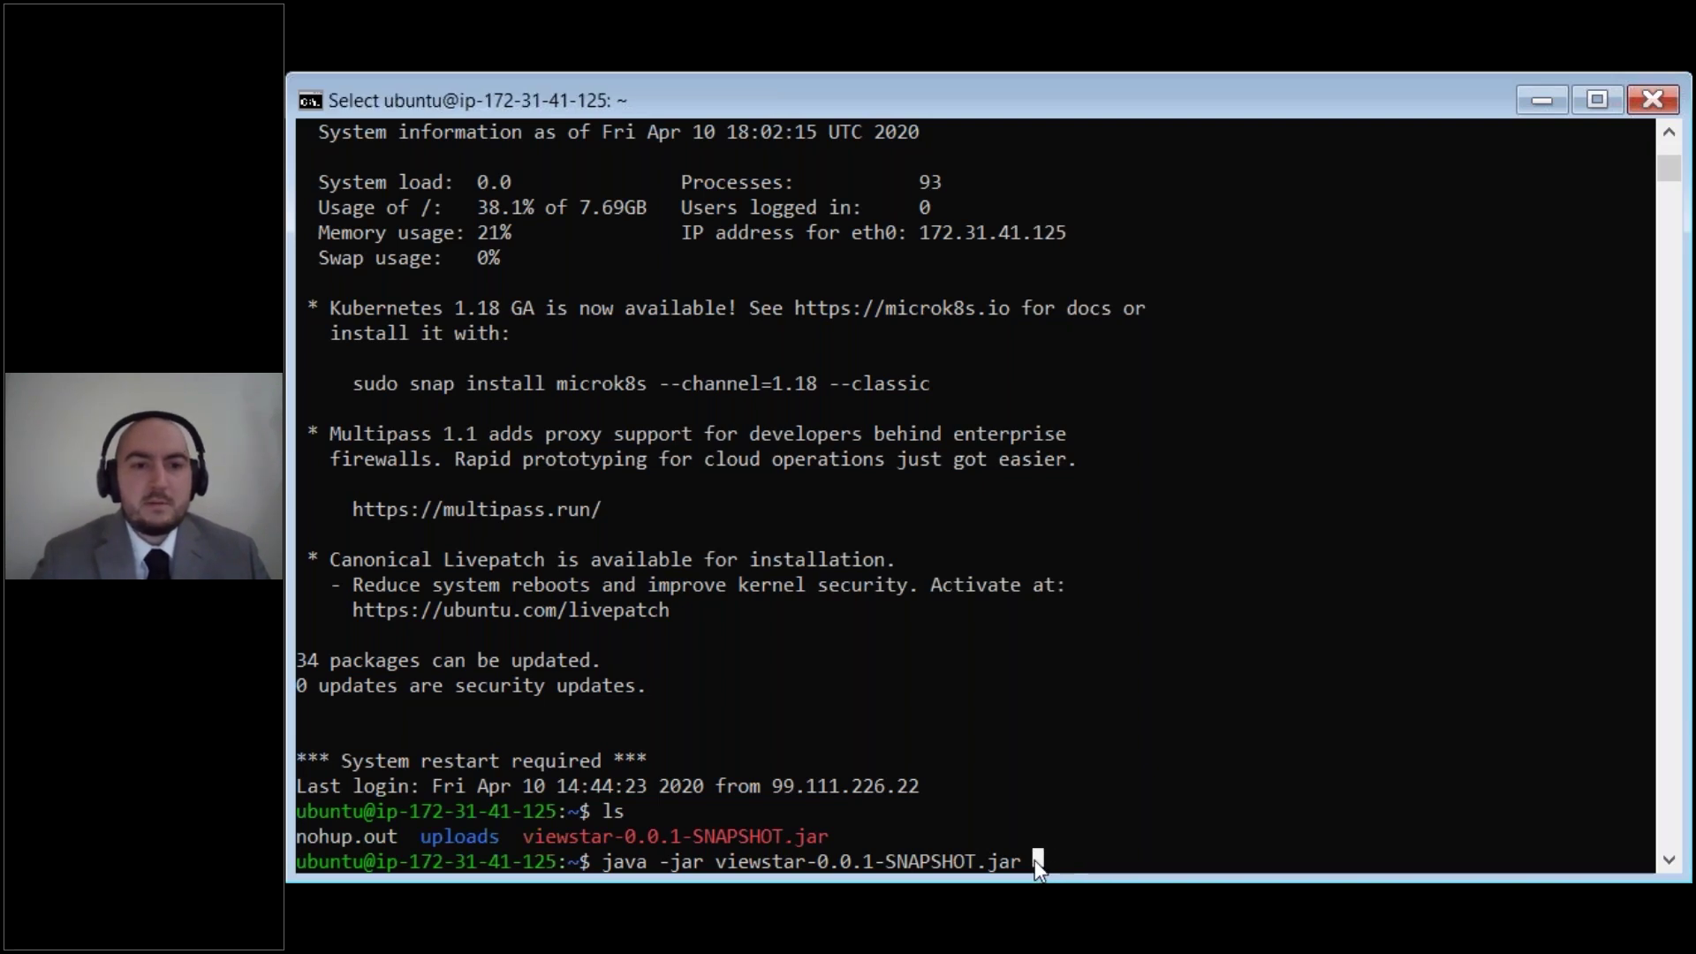
key(Return)
key(Return)
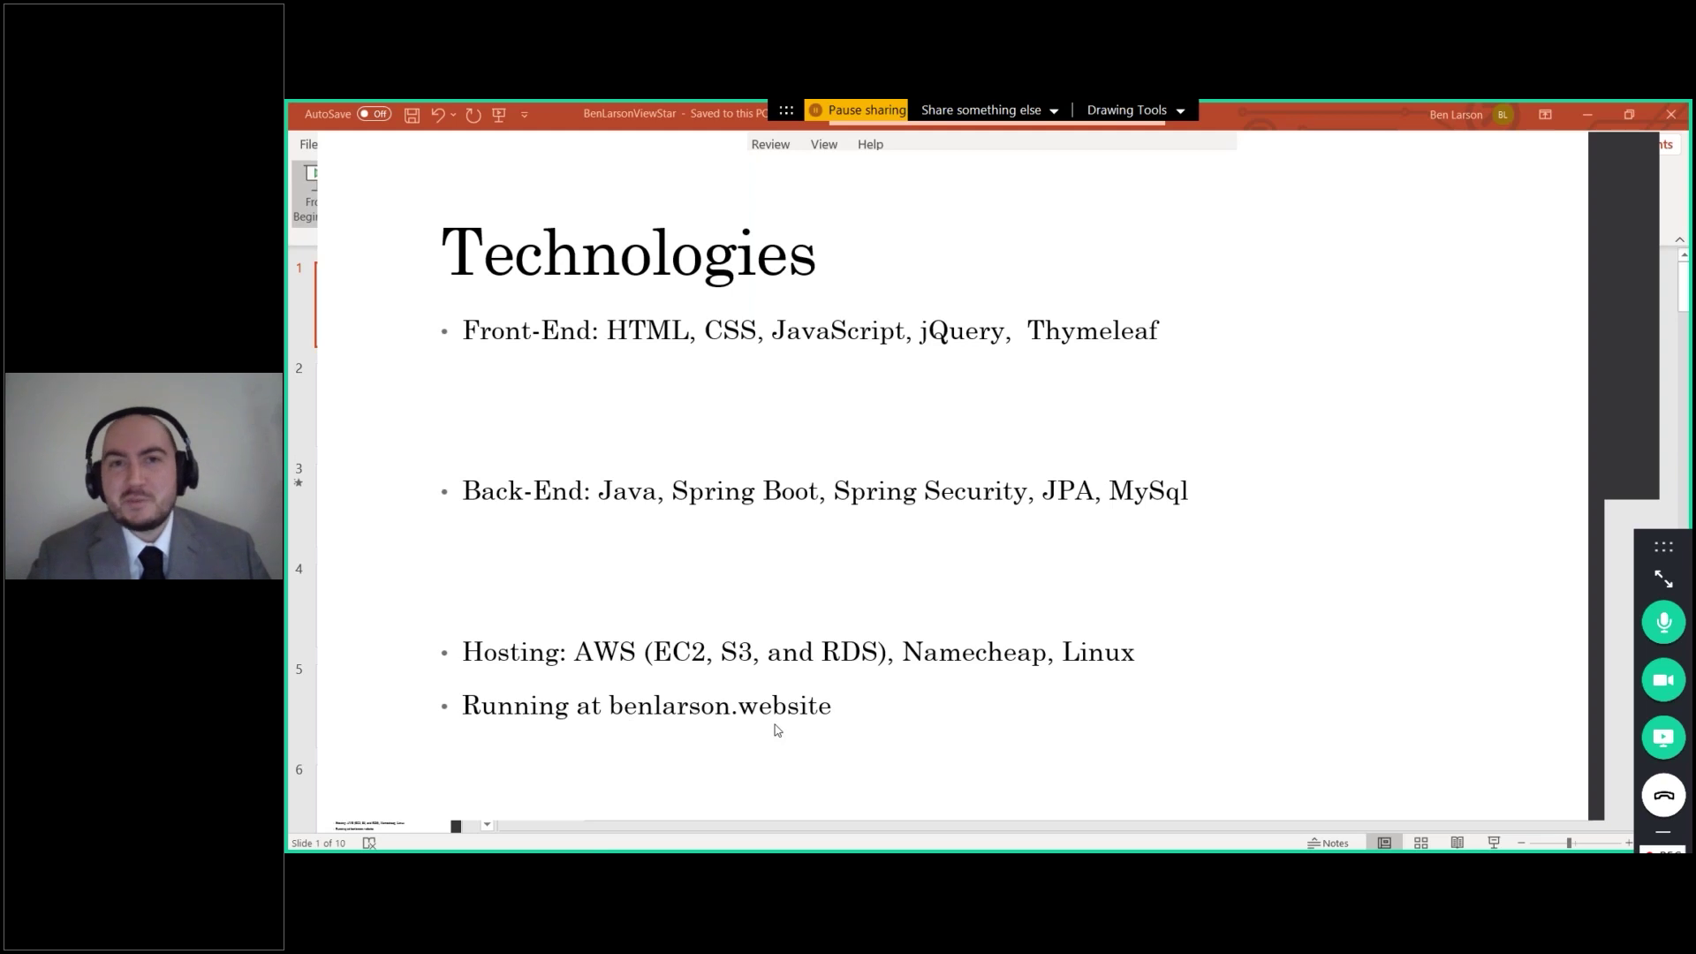
Step: Advance through Stretch Goals to the 'If I Were to Build it Again…' slide
click(1025, 603)
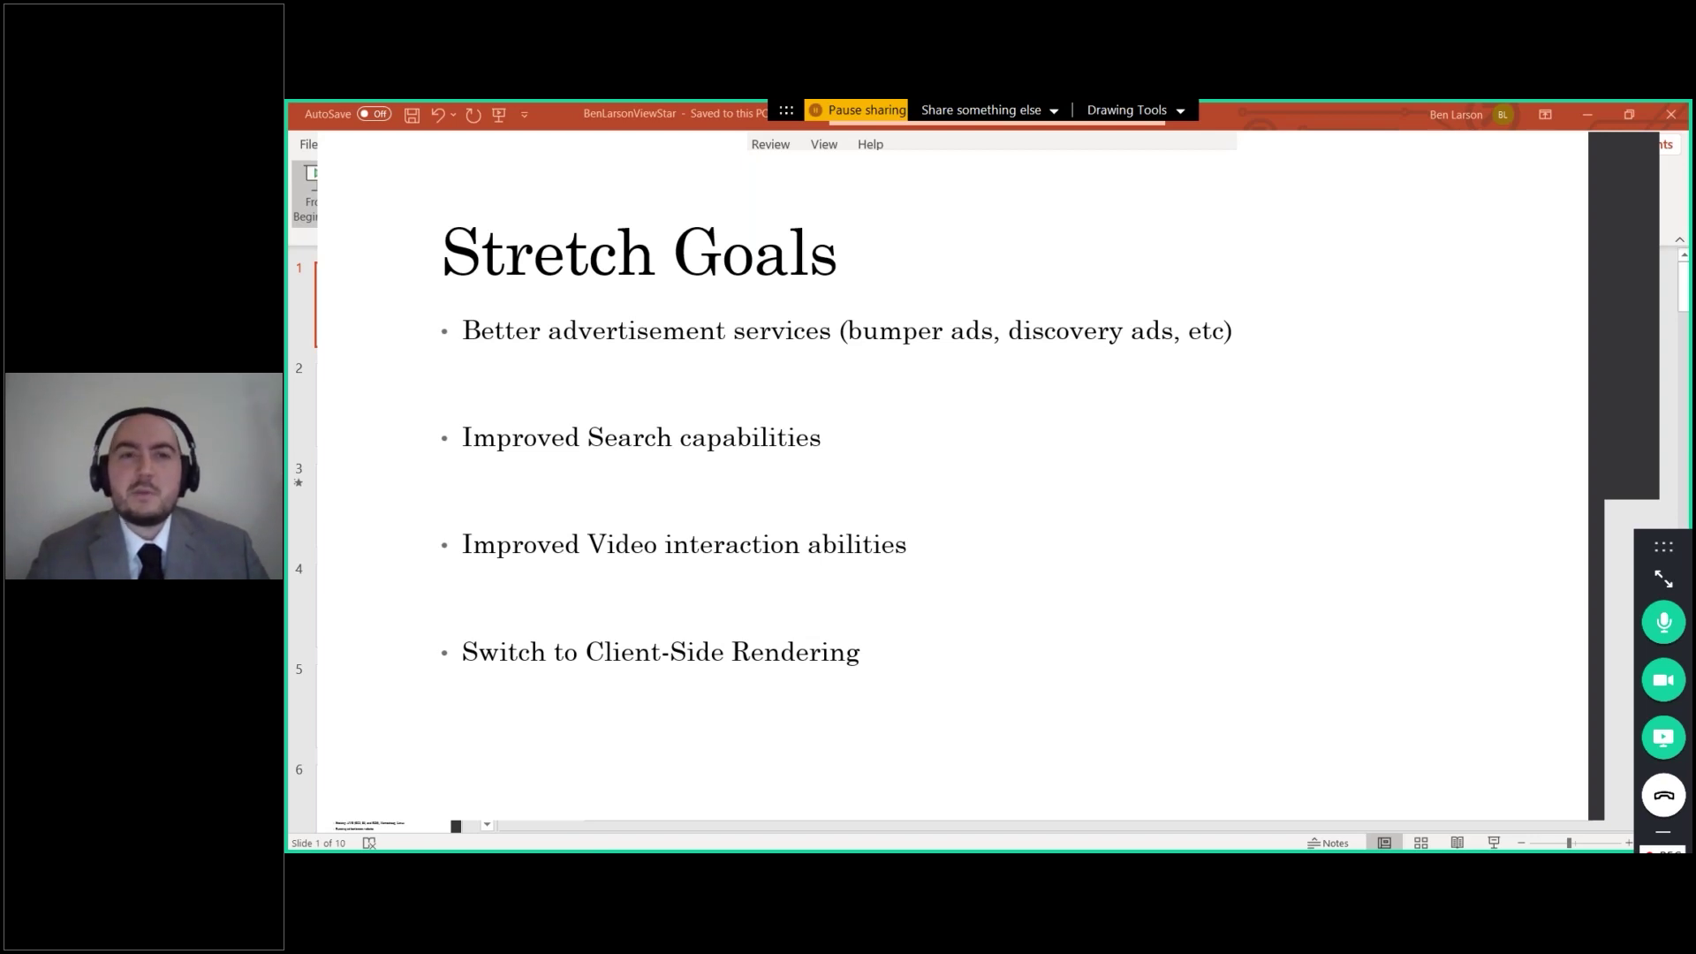
key(Right)
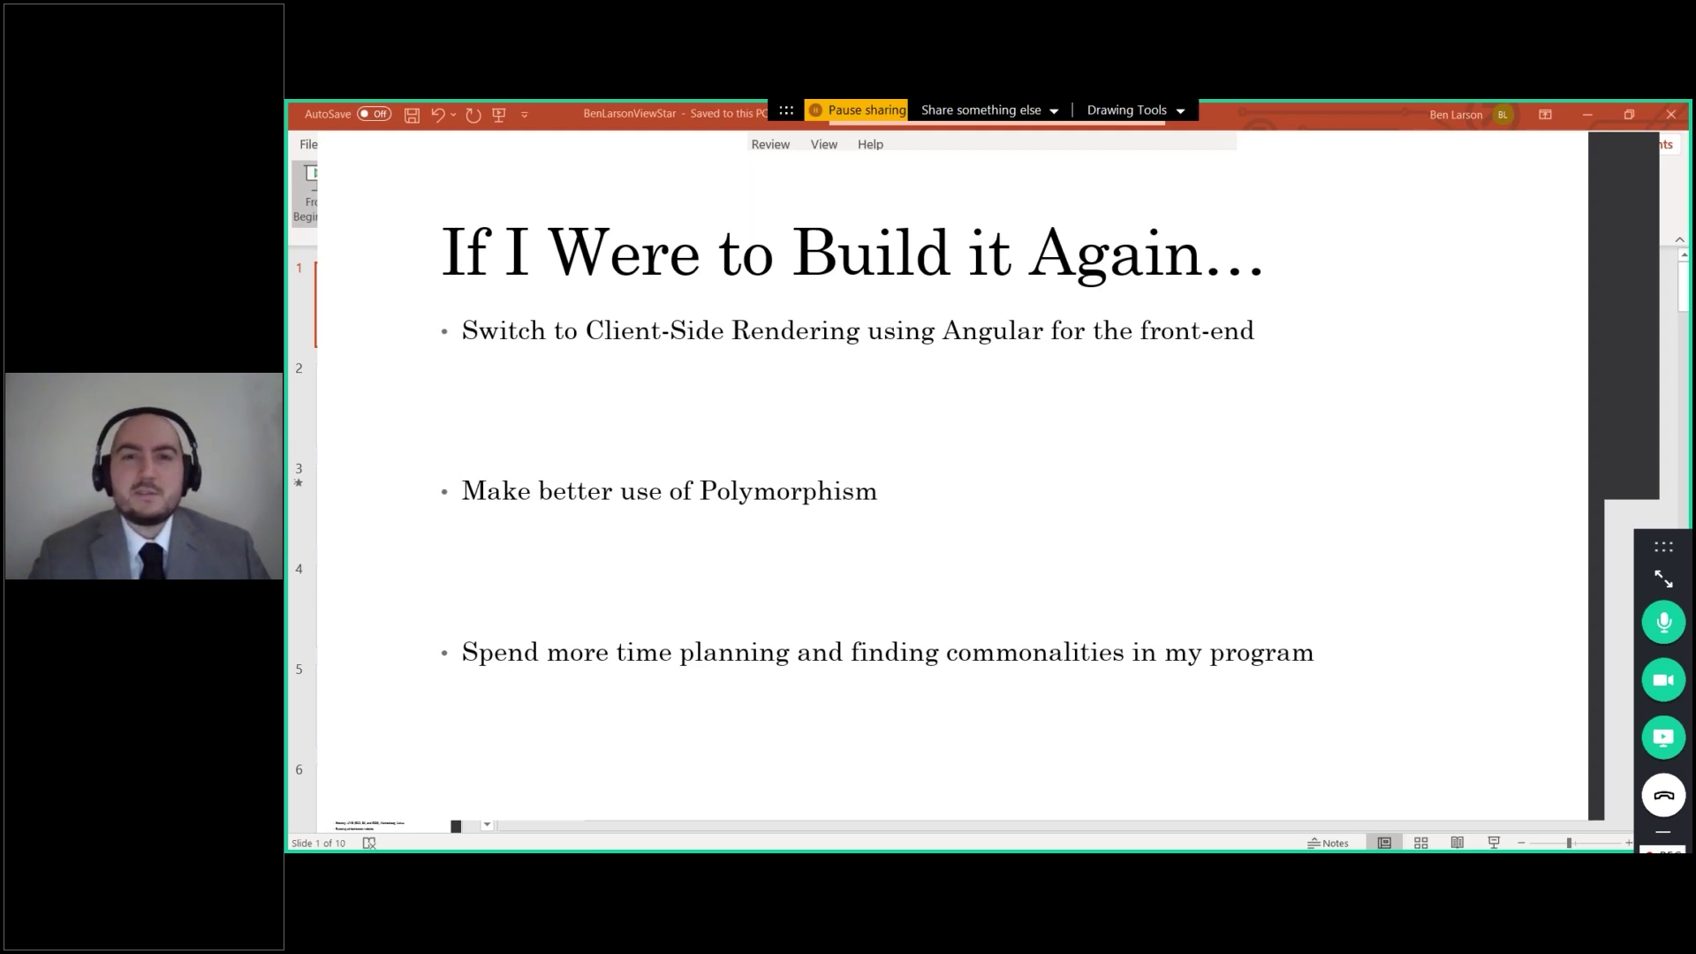
Step: Advance to the closing Questions? slide
key(Right)
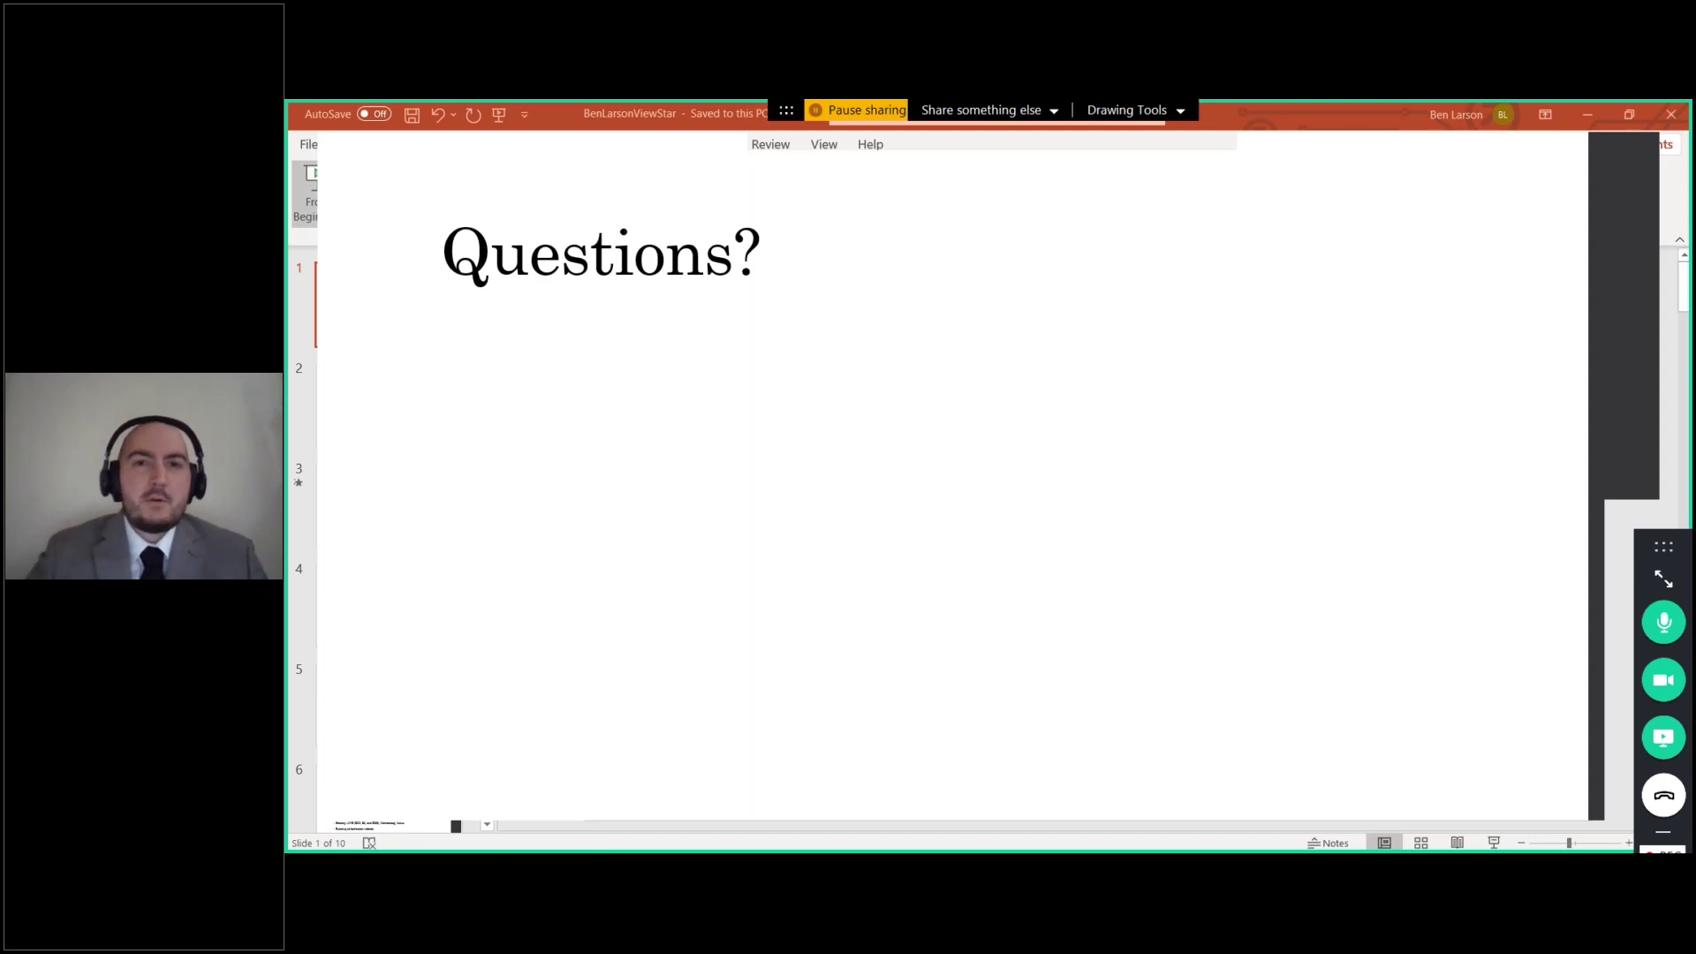
Step: Move past the Questions? slide to the closing "Thank You!" slide
key(Right)
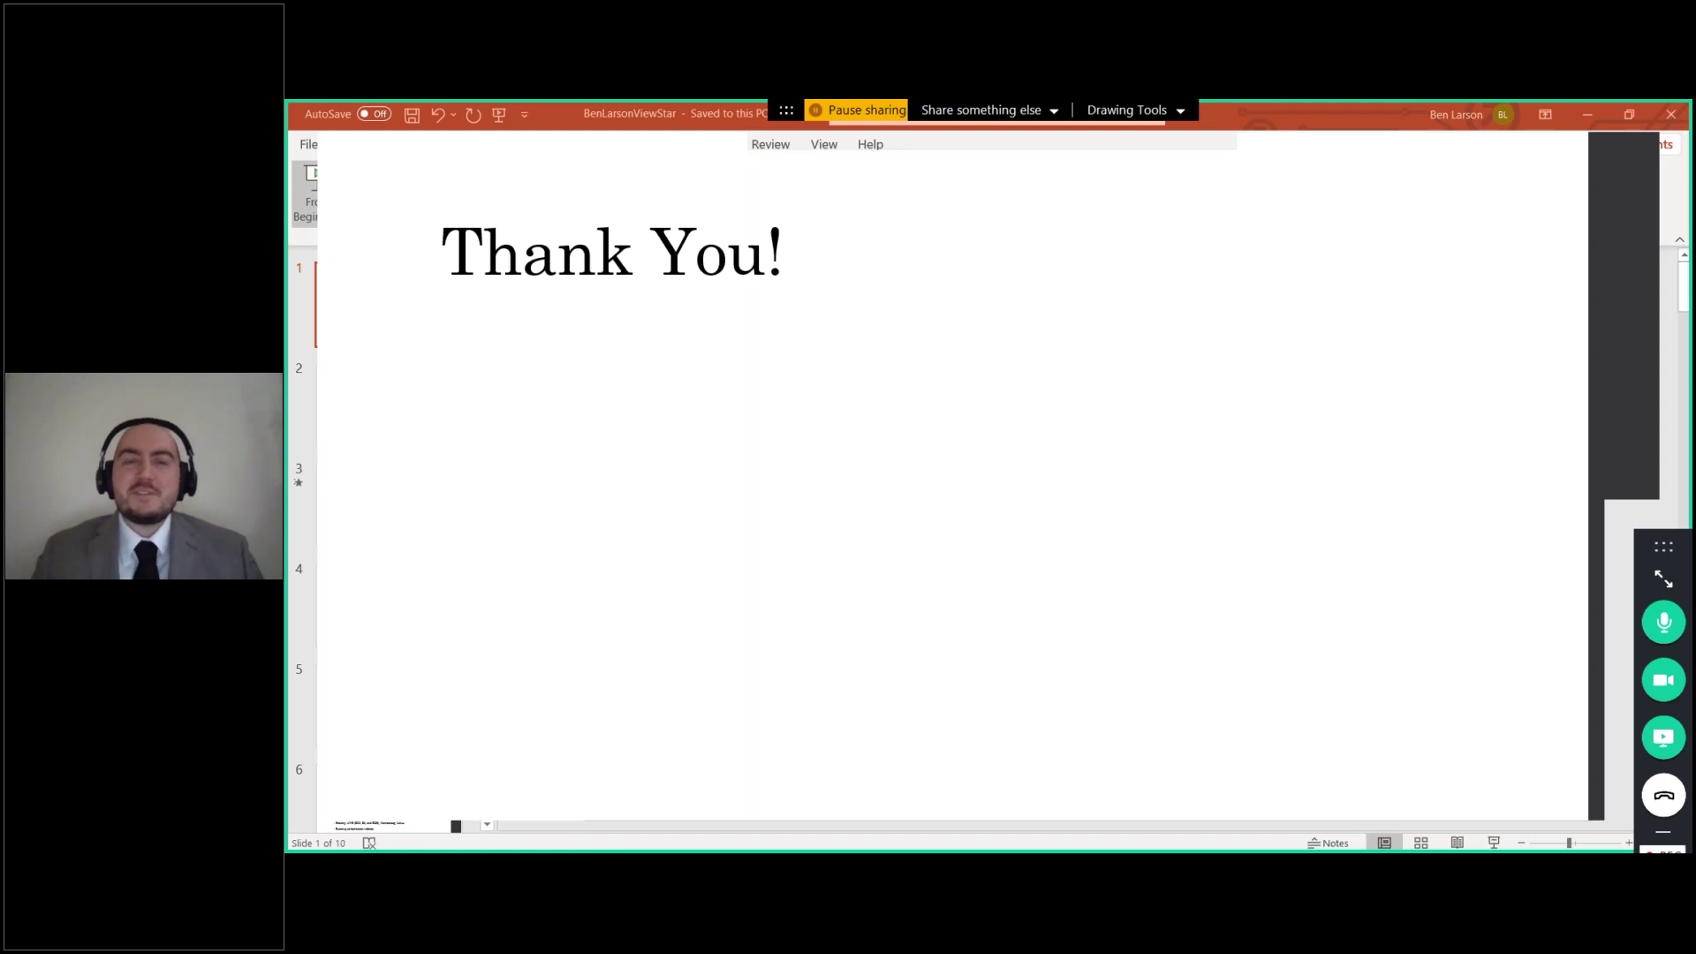